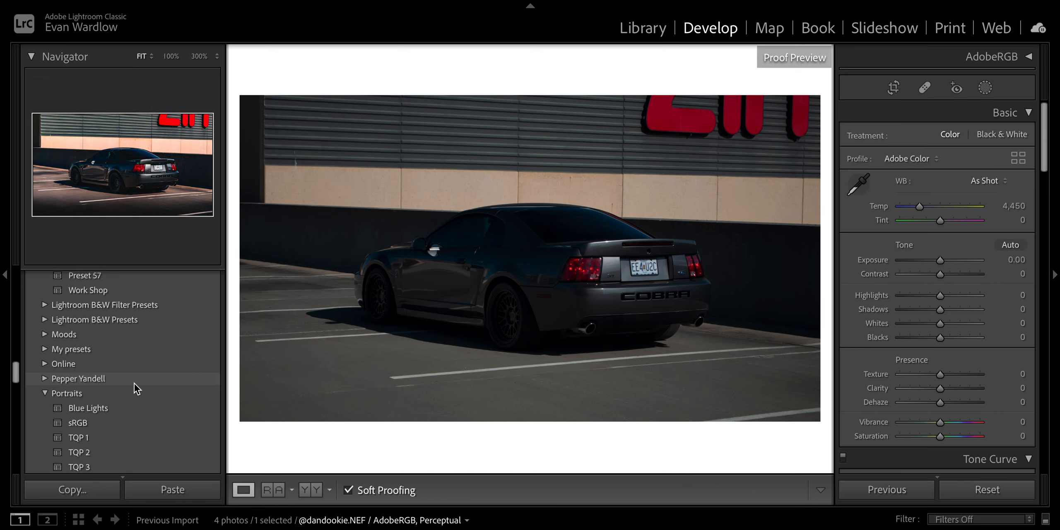
# Browse the user presets and apply Preset 54 to the dark car photo
pyautogui.scroll(4, 135, 383)
pyautogui.scroll(4, 134, 378)
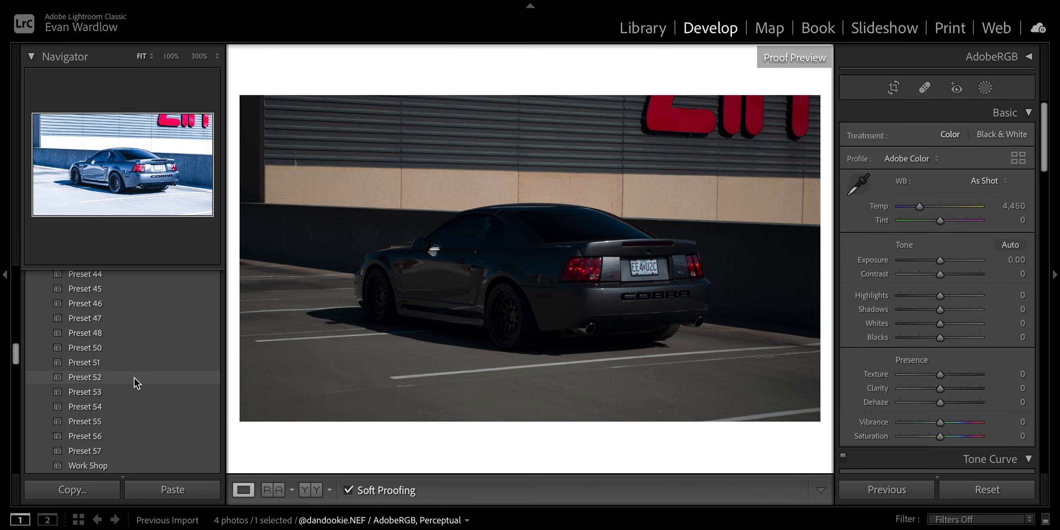
pyautogui.click(136, 438)
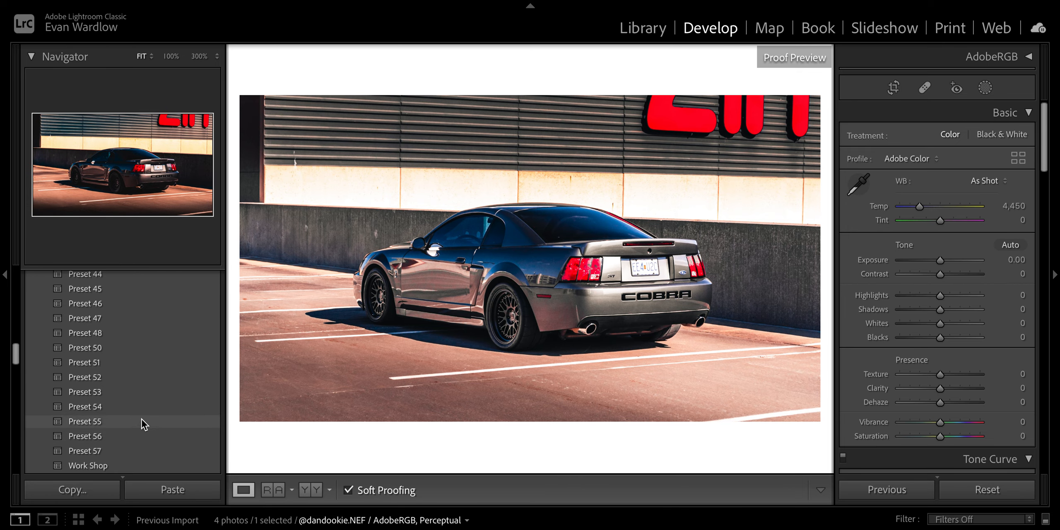
pyautogui.click(141, 421)
pyautogui.click(147, 407)
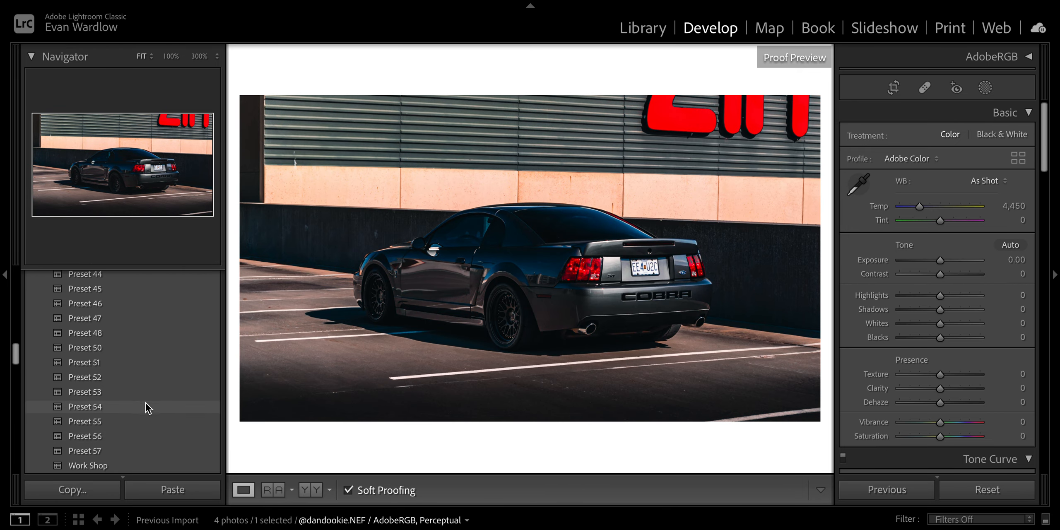
pyautogui.click(145, 403)
# Set Blacks to −13 and Whites to +62
pyautogui.click(982, 61)
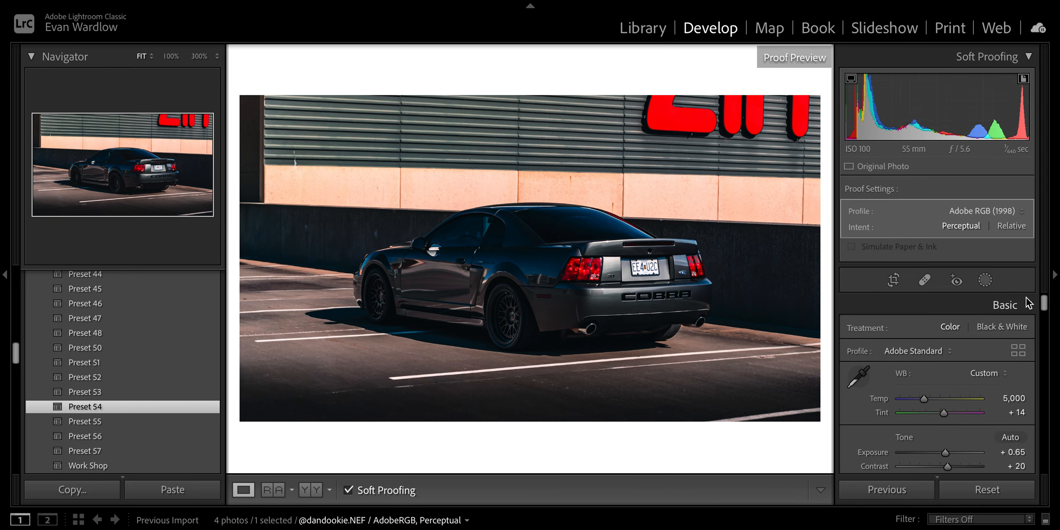
pyautogui.click(994, 56)
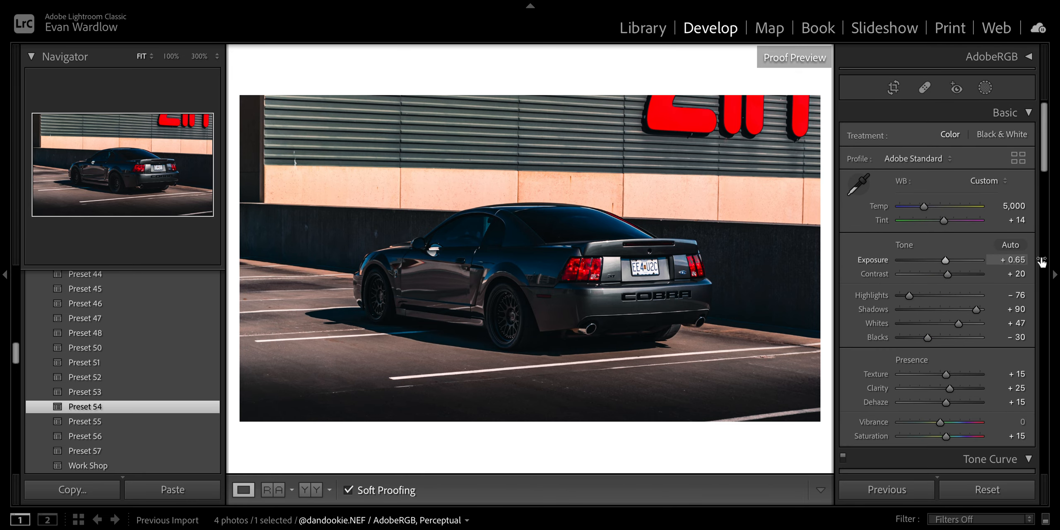
pyautogui.moveTo(929, 338); pyautogui.dragTo(964, 323)
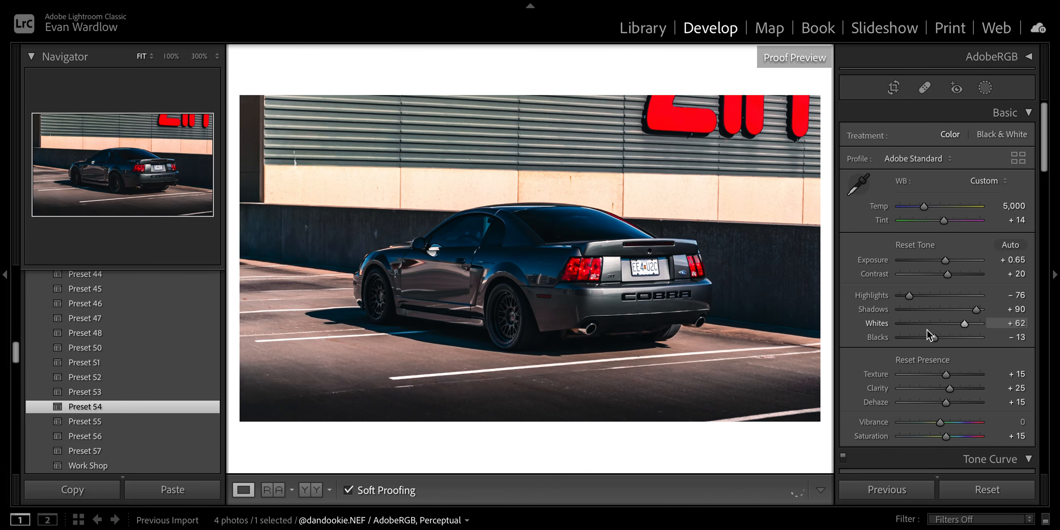
# Set Highlights to −62 and Exposure to +1.10
pyautogui.click(659, 294)
pyautogui.scroll(10, 662, 294)
pyautogui.hscroll(-10, 661, 294)
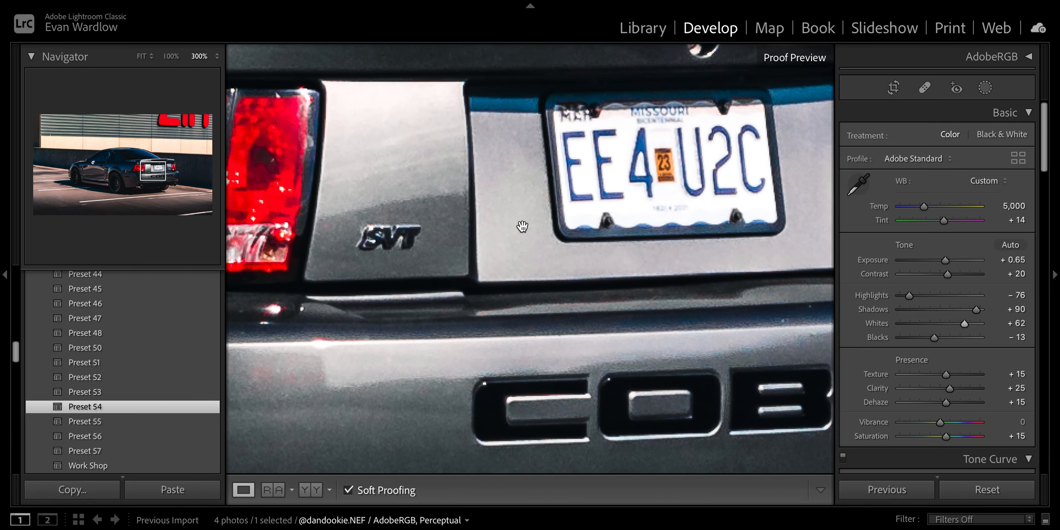
pyautogui.click(139, 61)
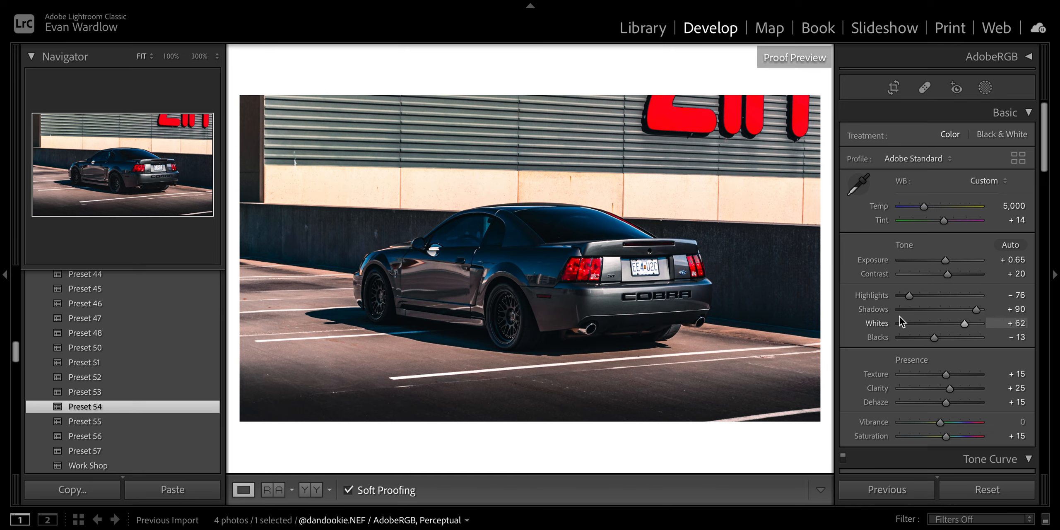
pyautogui.moveTo(910, 299); pyautogui.dragTo(916, 299)
pyautogui.scroll(-3, 984, 420)
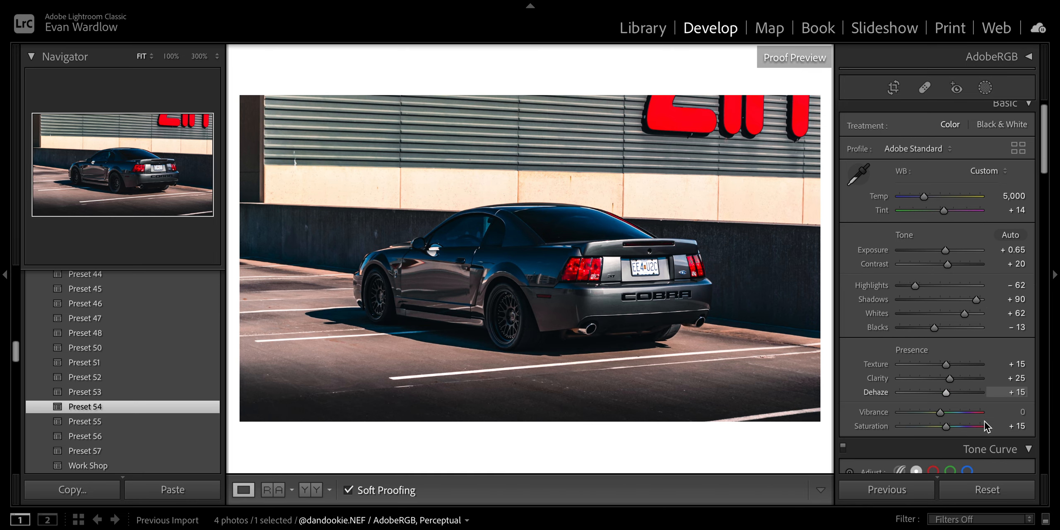
pyautogui.scroll(-5, 1018, 380)
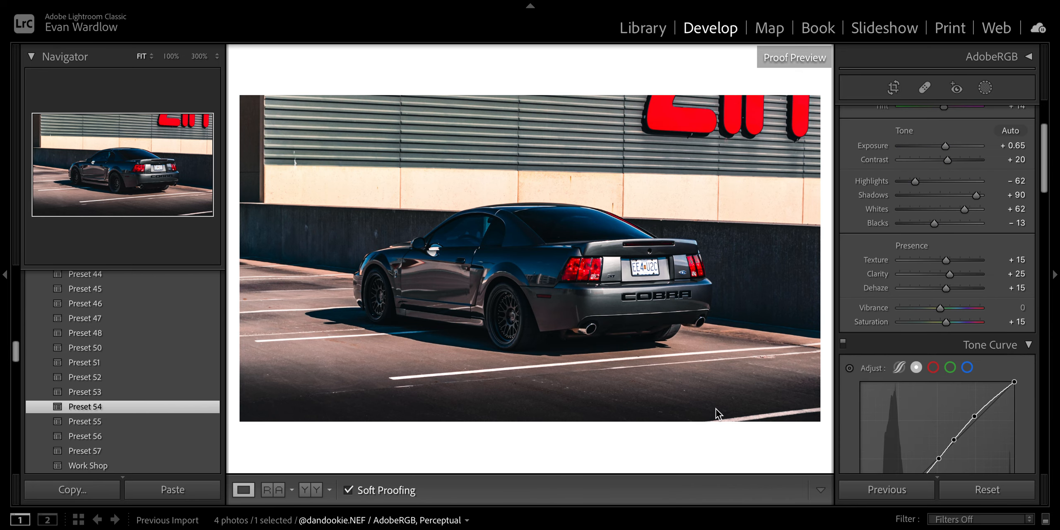
pyautogui.scroll(5, 847, 278)
pyautogui.click(950, 260)
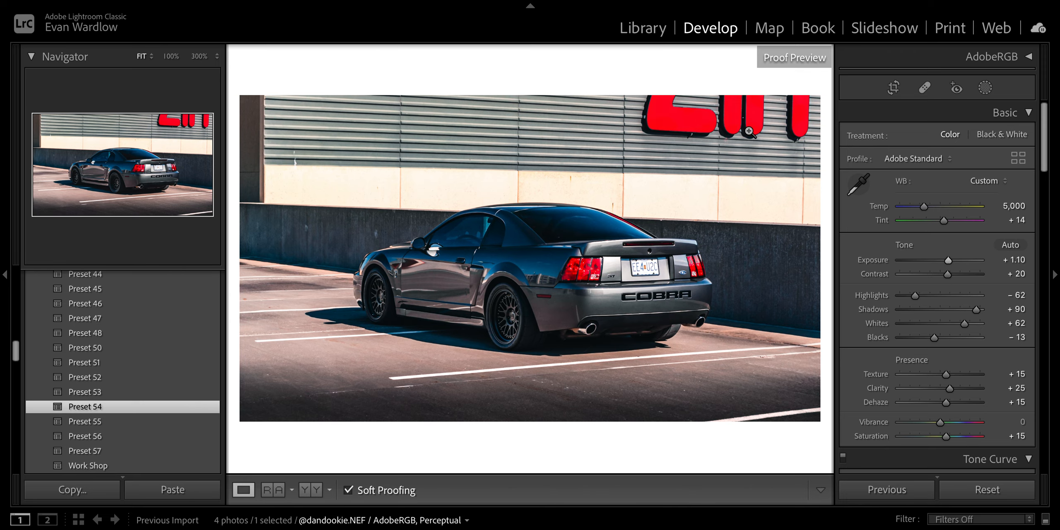
# Examine the tail light, rear badge and rear wheel up close at 300%, and return to the full photo
pyautogui.click(598, 274)
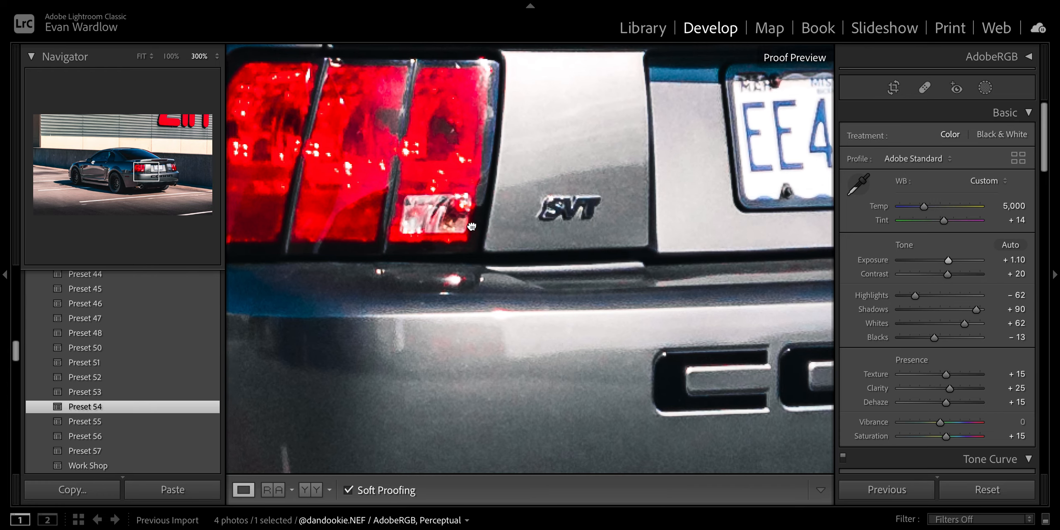
pyautogui.moveTo(472, 226); pyautogui.dragTo(581, 243)
pyautogui.moveTo(432, 192); pyautogui.dragTo(855, 245)
pyautogui.moveTo(660, 232); pyautogui.dragTo(740, 107)
pyautogui.moveTo(787, 232); pyautogui.dragTo(557, 63)
pyautogui.moveTo(530, 196); pyautogui.dragTo(619, 123)
pyautogui.moveTo(621, 248); pyautogui.dragTo(587, 206)
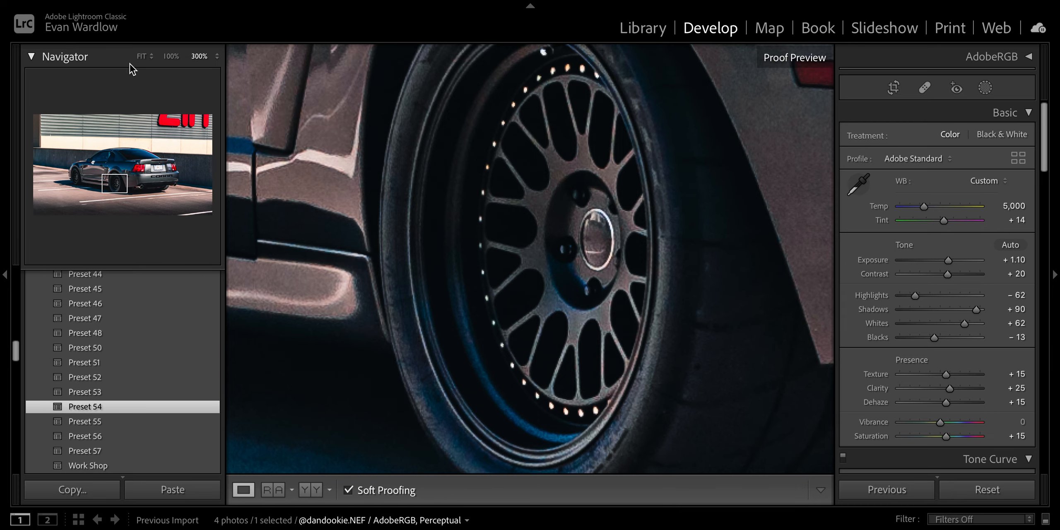
pyautogui.click(140, 56)
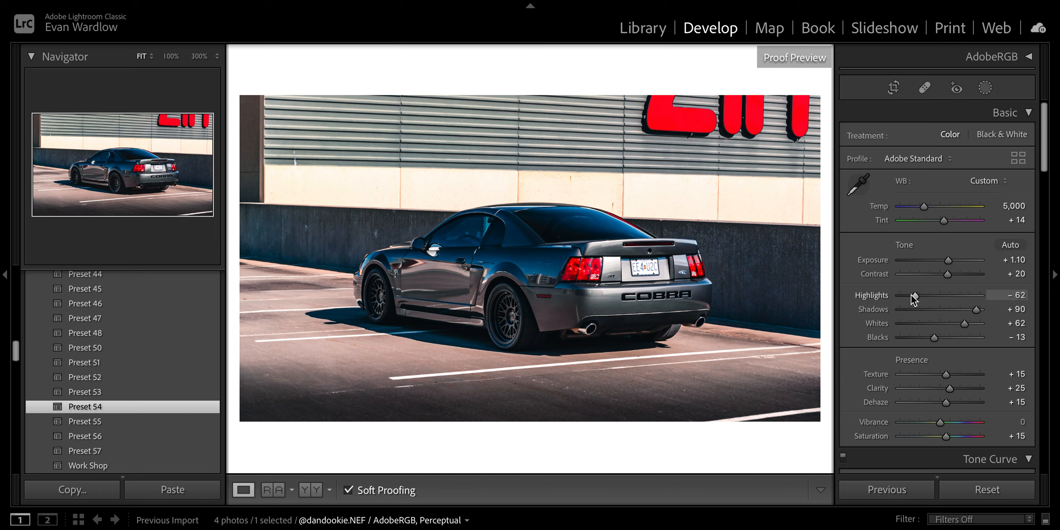
# Set the unedited car photo as the reference, compare it side by side with the edit, and return to the single-photo view
pyautogui.scroll(-3, 979, 325)
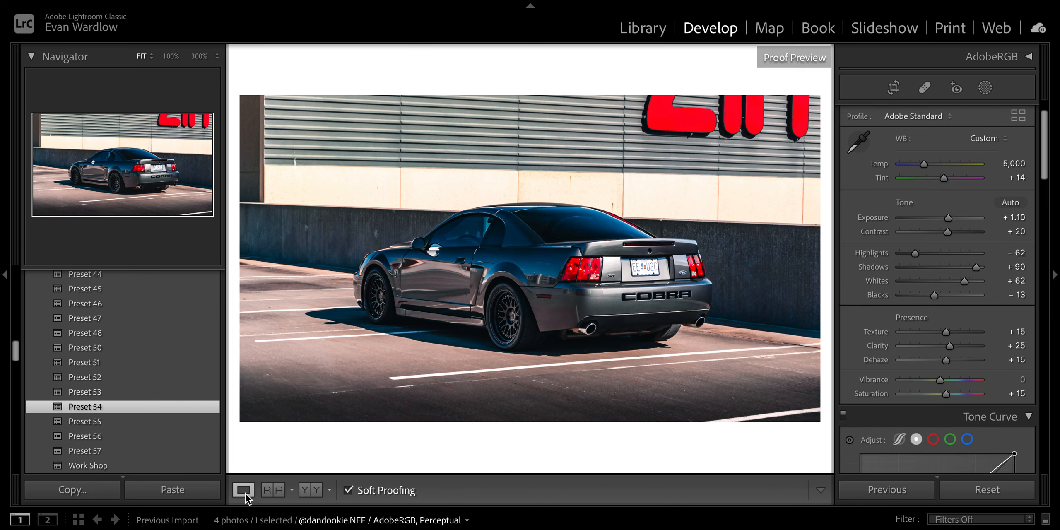
pyautogui.click(273, 490)
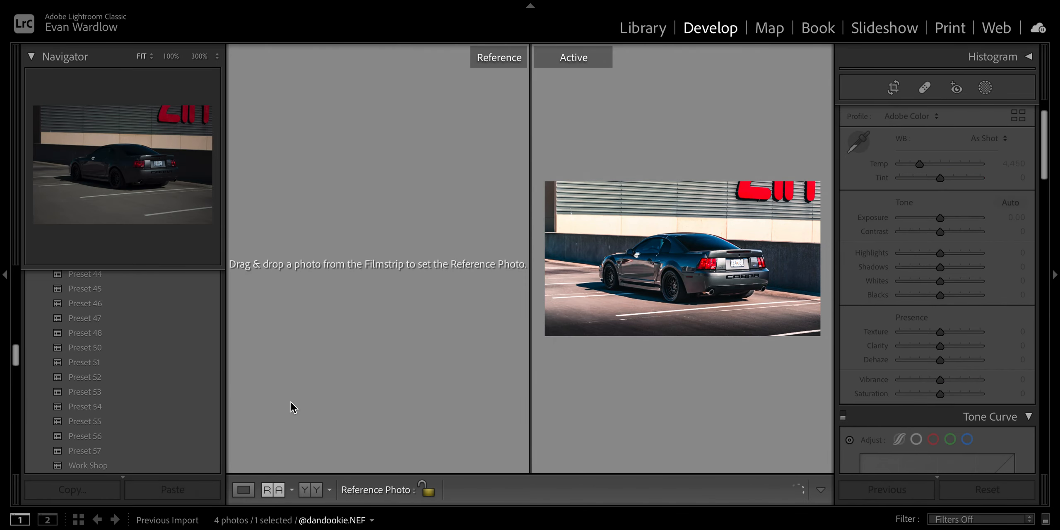
pyautogui.hotkey('ctrl', 'shift', 'r')
pyautogui.hotkey('ctrl', 'z')
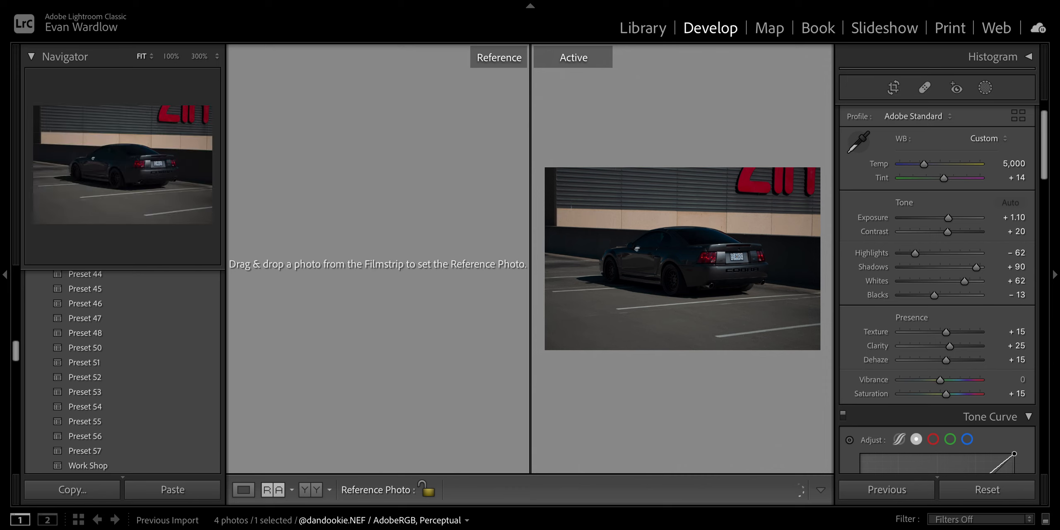
pyautogui.hotkey('ctrl', 'shift', 'r')
pyautogui.moveTo(207, 529); pyautogui.dragTo(391, 261)
pyautogui.click(248, 529)
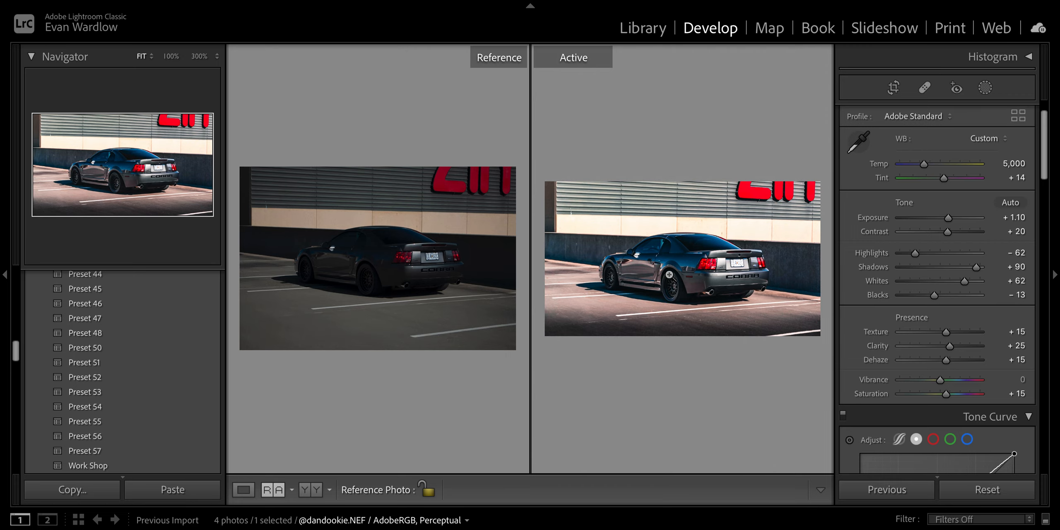
pyautogui.click(244, 489)
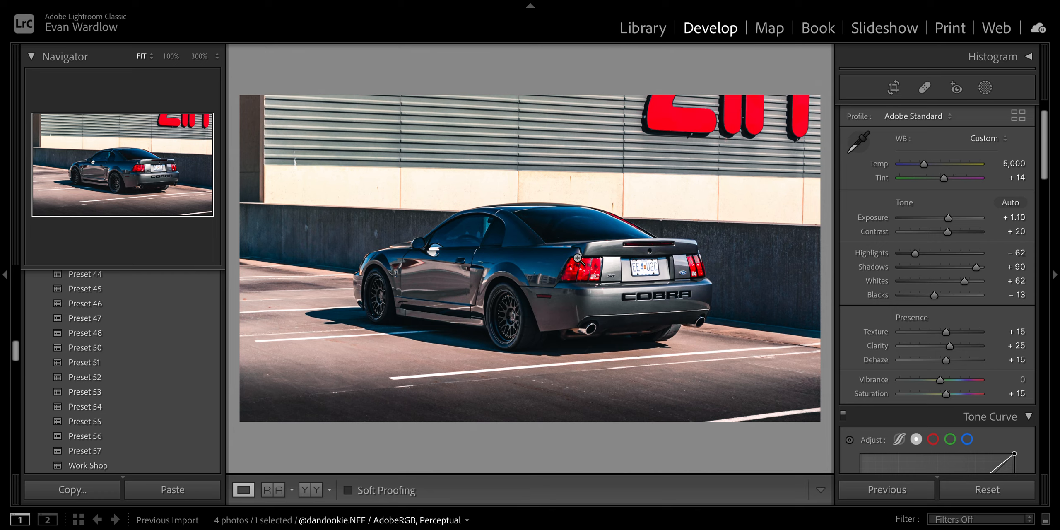
# Adjust the Blue color range to Saturation −53 and Luminance +67
pyautogui.scroll(-1, 998, 322)
pyautogui.scroll(-5, 998, 321)
pyautogui.click(954, 201)
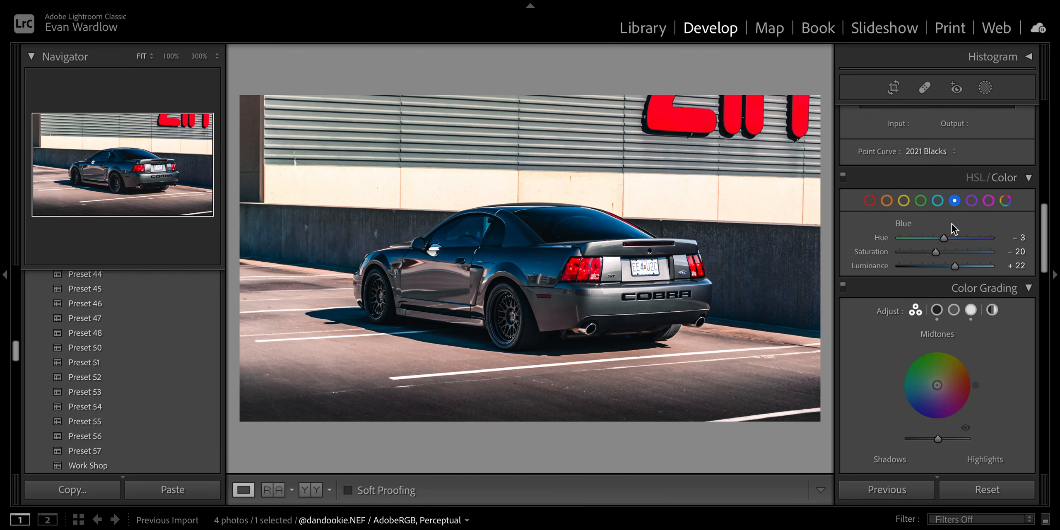
pyautogui.moveTo(959, 266); pyautogui.dragTo(906, 259)
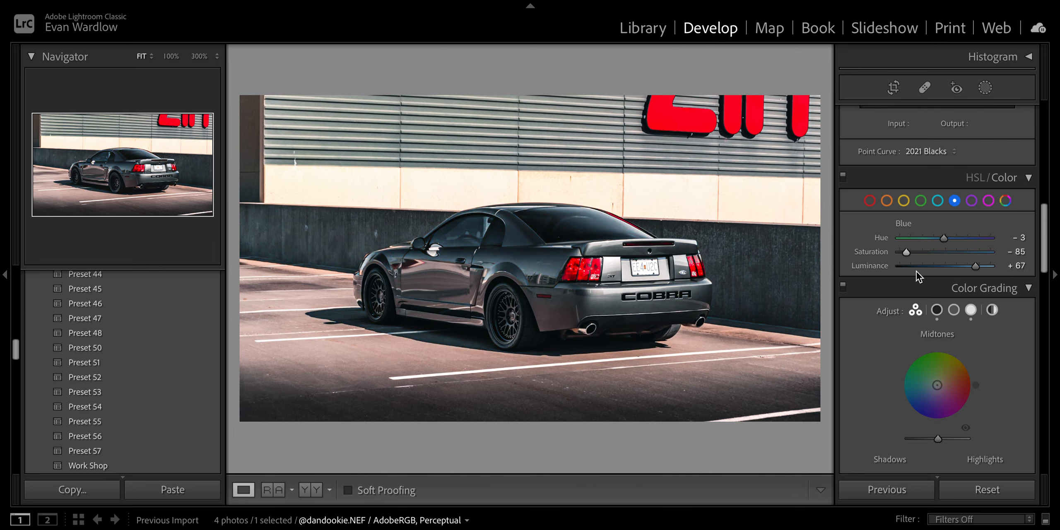
pyautogui.moveTo(908, 253); pyautogui.dragTo(909, 255)
pyautogui.moveTo(915, 255); pyautogui.dragTo(923, 257)
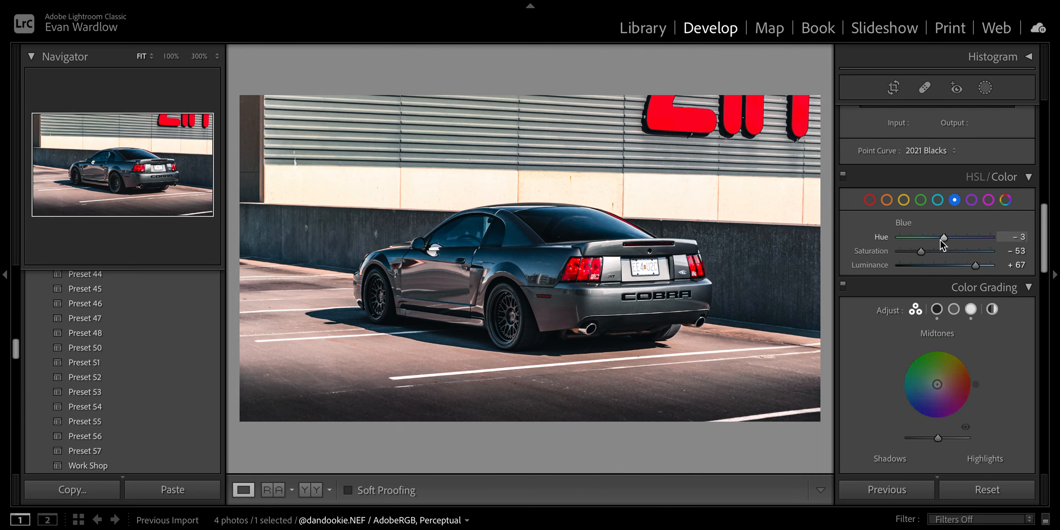
# Try a Blue Hue of +48, undo it, and set the Blue Hue to −11
pyautogui.moveTo(929, 239); pyautogui.dragTo(966, 244)
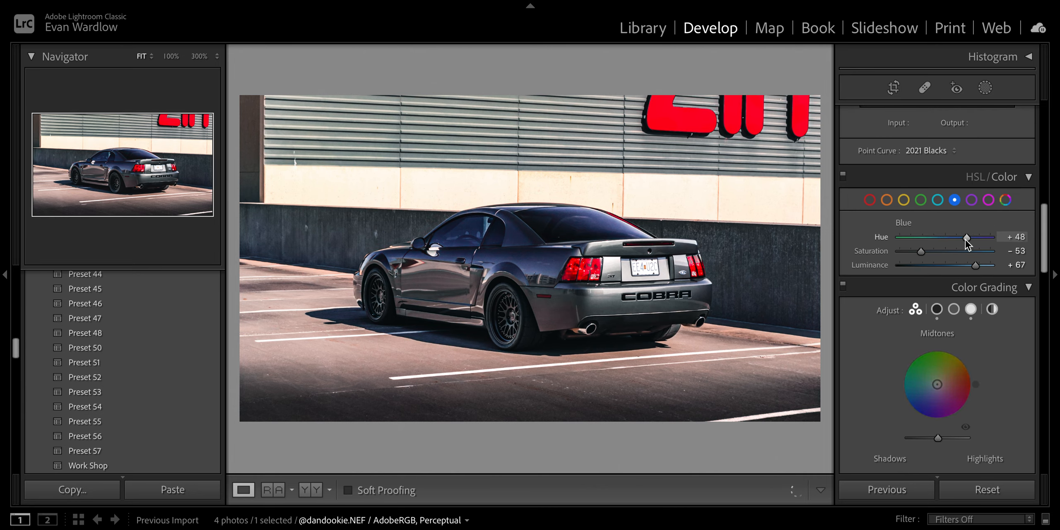
pyautogui.hotkey('ctrl', 'z')
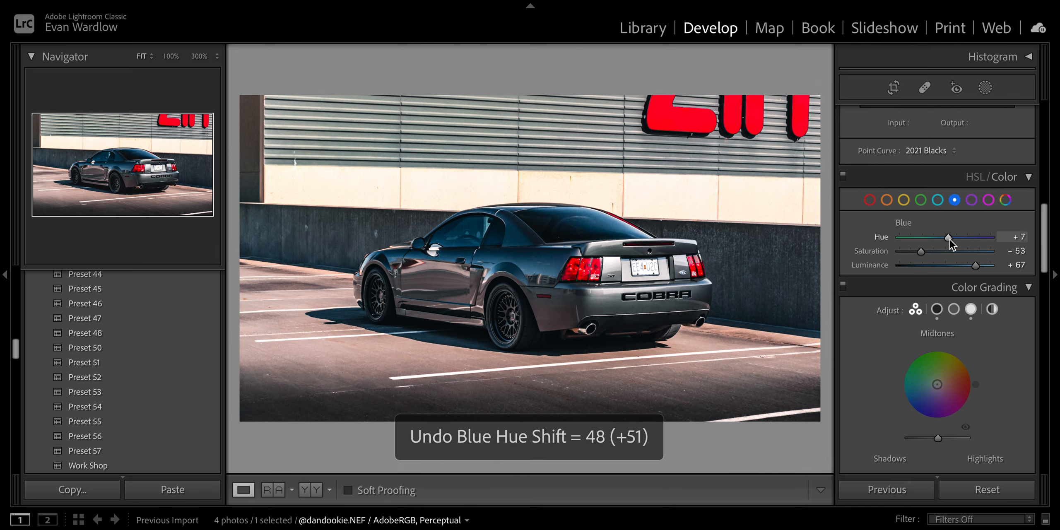
pyautogui.click(946, 240)
pyautogui.moveTo(946, 242); pyautogui.dragTo(941, 243)
# Adjust the Aqua color range to Saturation −54 and Luminance −15
pyautogui.click(938, 200)
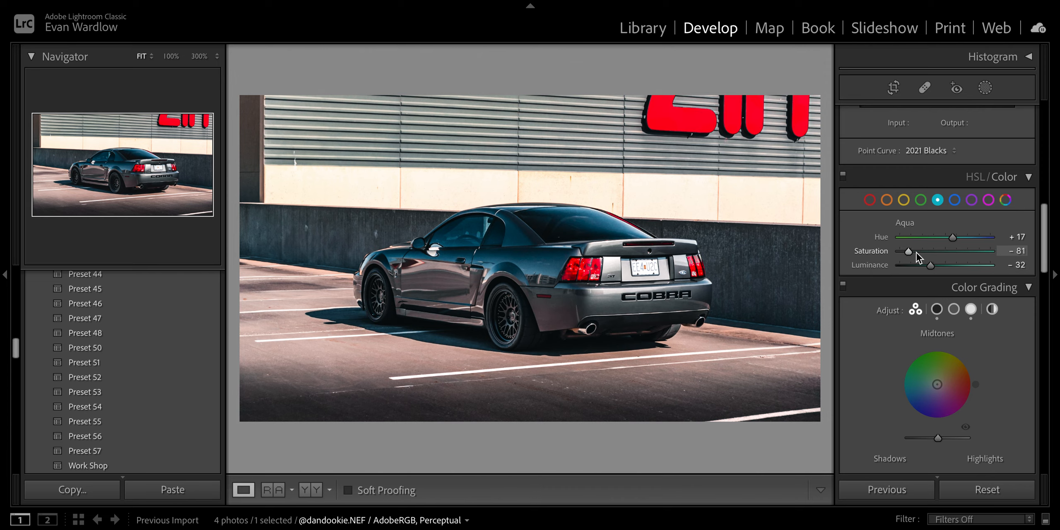
pyautogui.scroll(-6, 952, 254)
pyautogui.scroll(2, 953, 267)
# Set the Blue Luminance to +66 and compare the edit with the reference photo
pyautogui.click(955, 199)
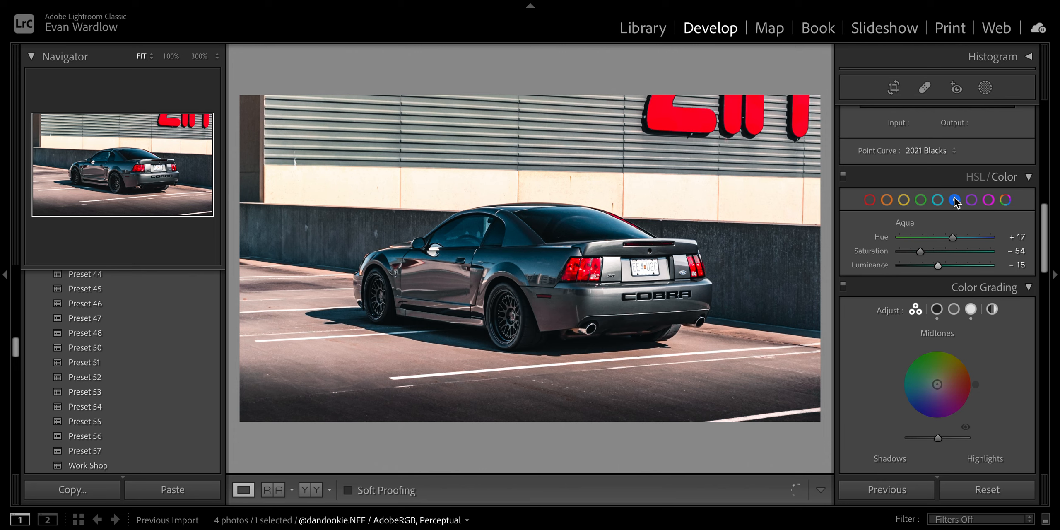
pyautogui.moveTo(981, 266)
pyautogui.mouseDown()
pyautogui.moveTo(932, 268)
pyautogui.moveTo(975, 273)
pyautogui.mouseUp()
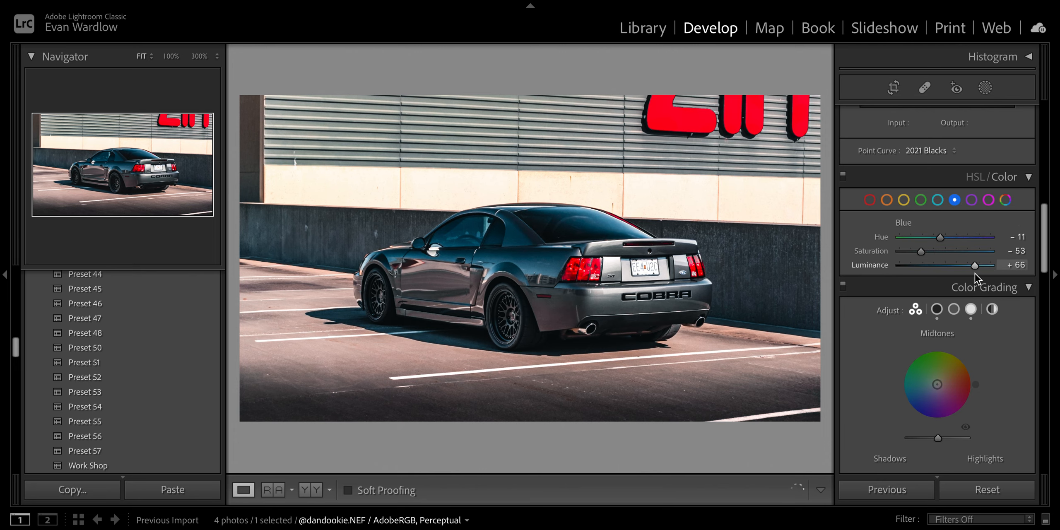
pyautogui.click(273, 490)
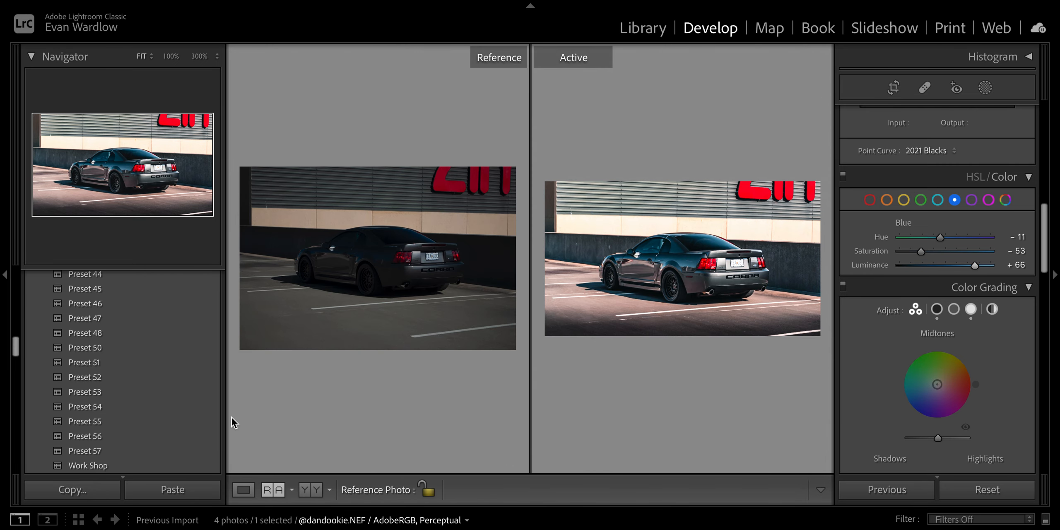
pyautogui.click(243, 490)
# Set the white balance Tint to +10
pyautogui.scroll(13, 961, 156)
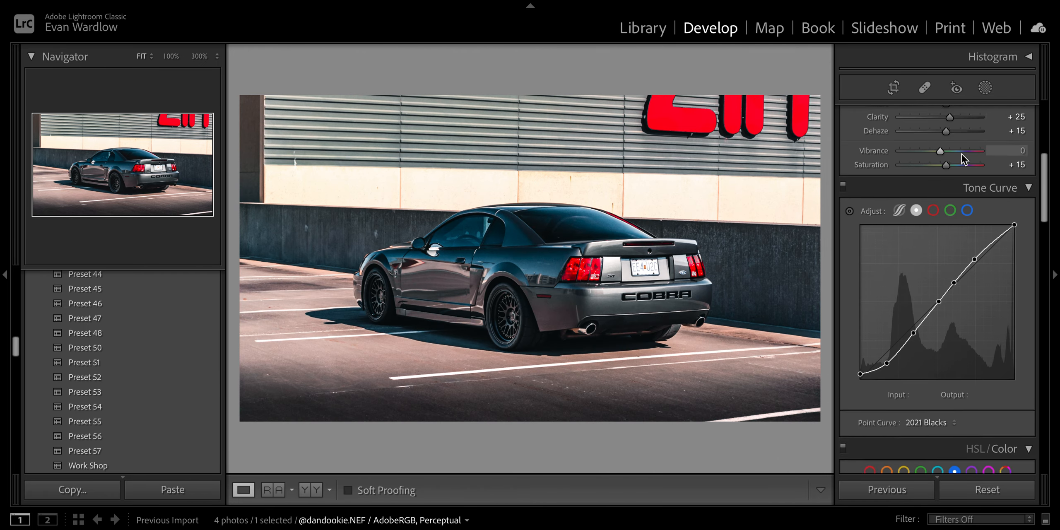
pyautogui.click(1017, 220)
pyautogui.write('10')
pyautogui.press('Return')
# Set the white balance Temp to 4,800 and refine it to 4,850
pyautogui.click(1021, 207)
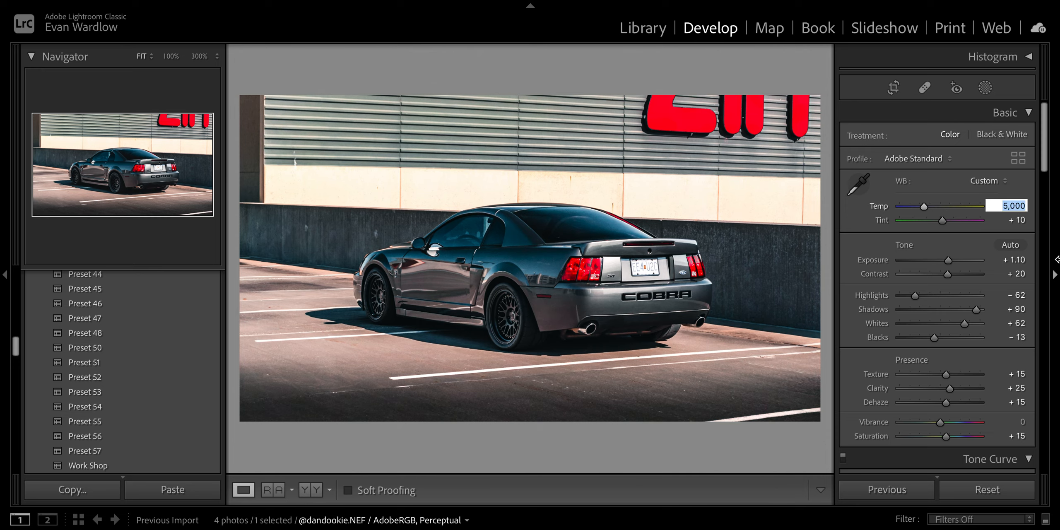
pyautogui.write('4800')
pyautogui.press('Return')
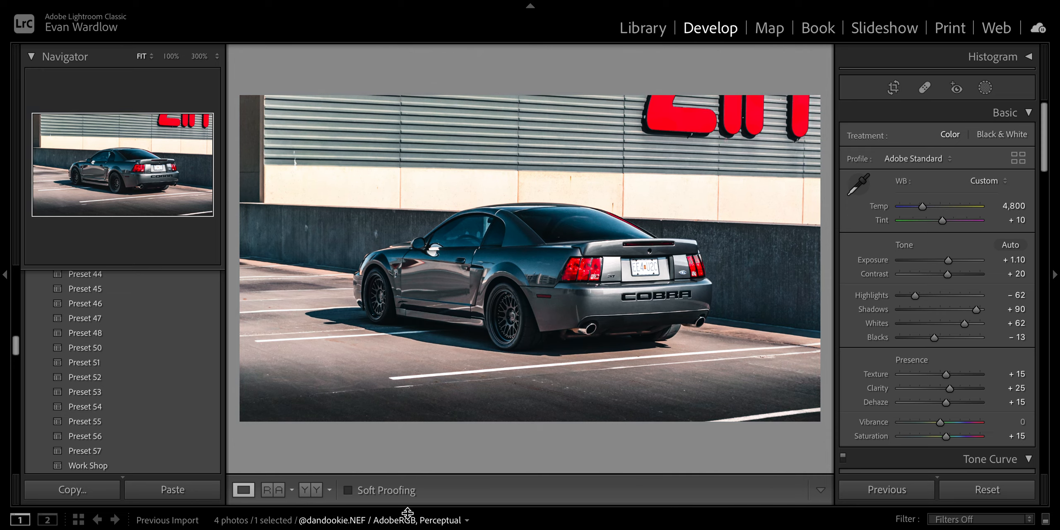
pyautogui.click(1011, 207)
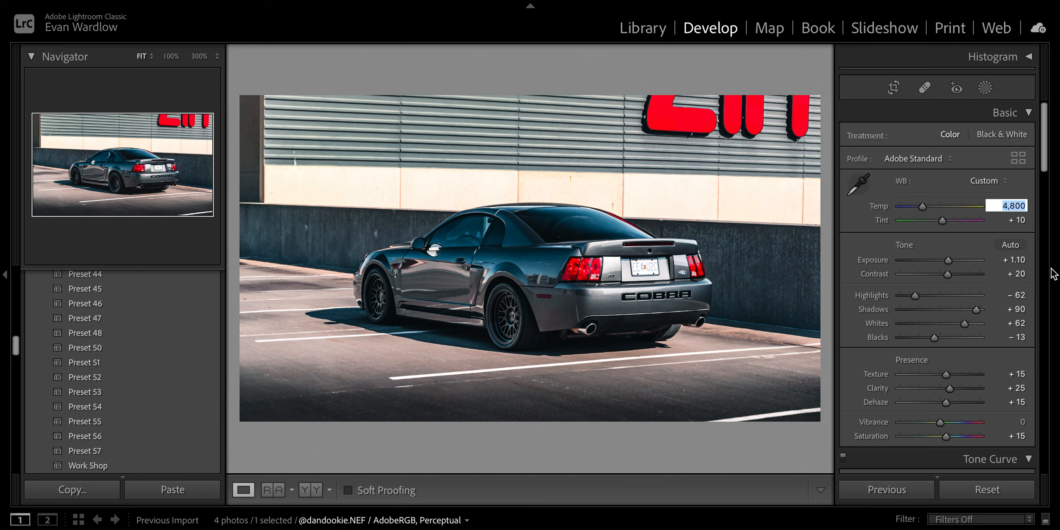
pyautogui.write('4')
pyautogui.press('Return')
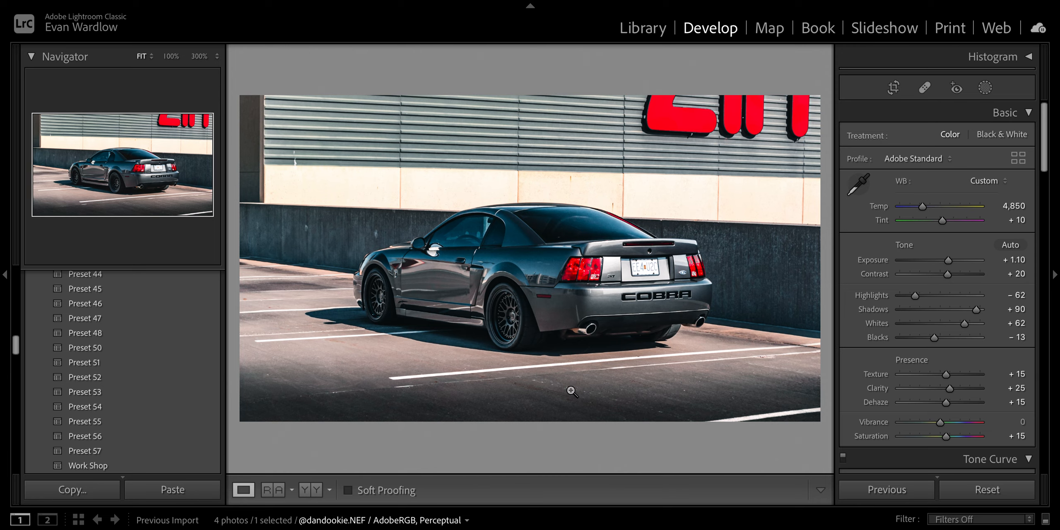
# Compare the edit with the reference photo and inspect the car up close in the single-photo view
pyautogui.click(270, 494)
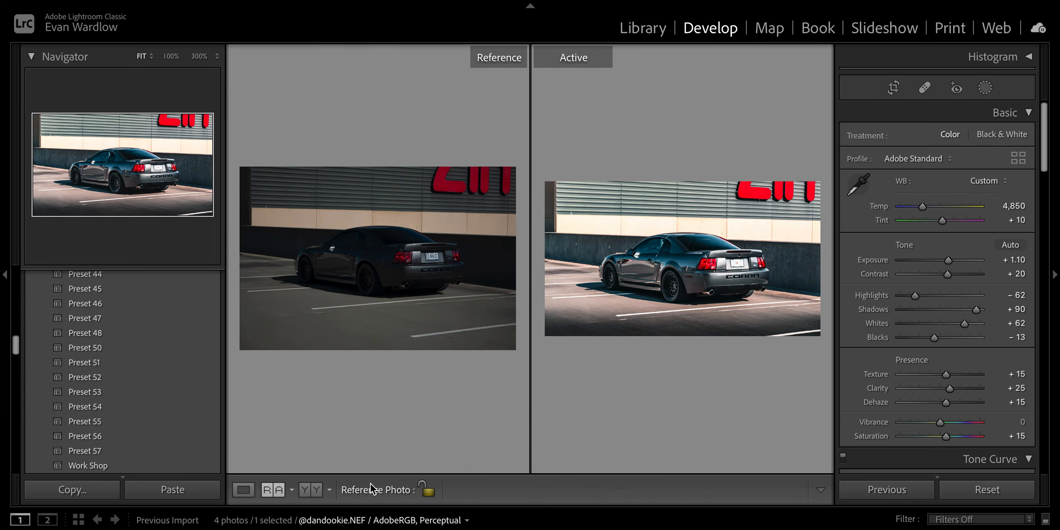
pyautogui.click(254, 494)
pyautogui.click(529, 346)
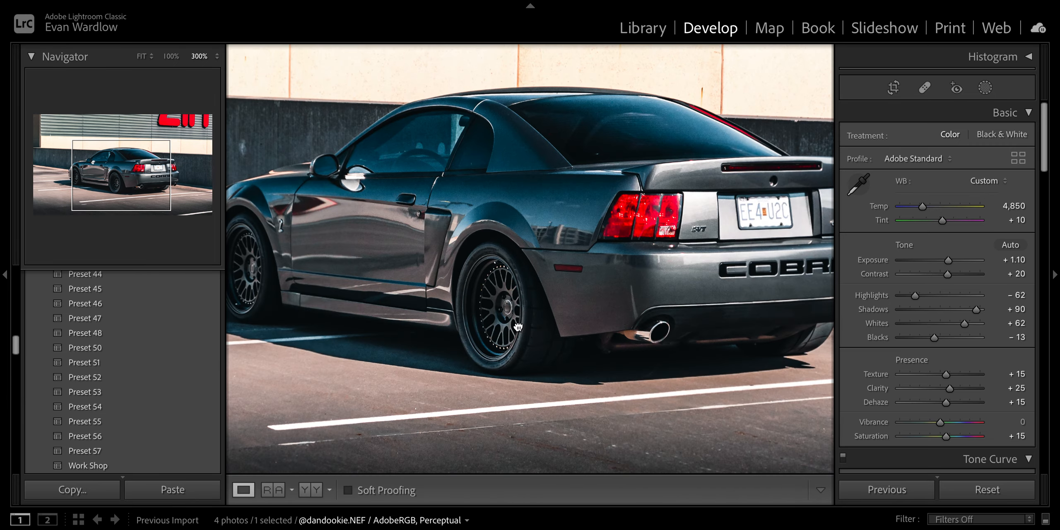
# Reset the Saturation to 0 and set the Vibrance to +20 for the dark car photo
pyautogui.moveTo(559, 205); pyautogui.dragTo(880, 335)
pyautogui.moveTo(450, 242); pyautogui.dragTo(633, 154)
pyautogui.click(144, 61)
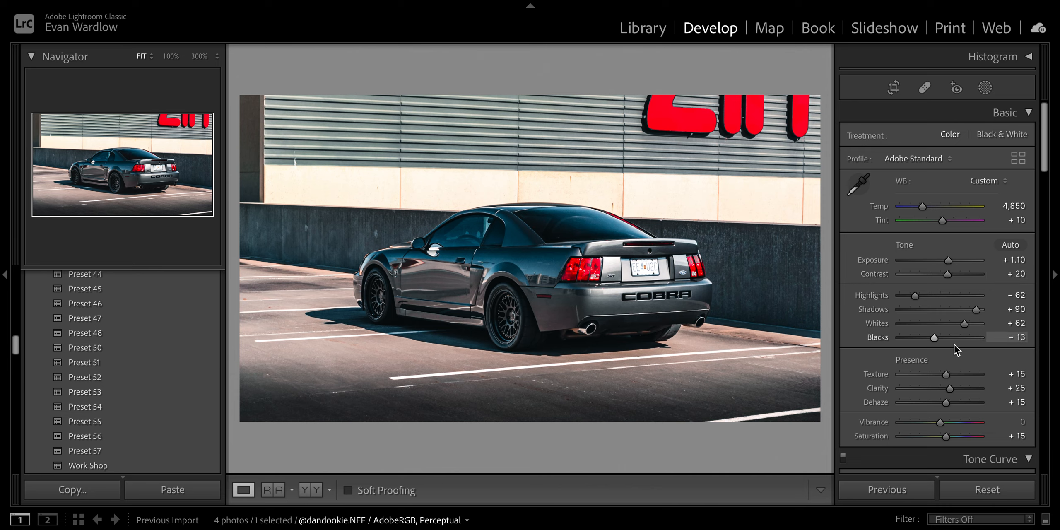
pyautogui.scroll(-1, 954, 344)
pyautogui.doubleClick(877, 431)
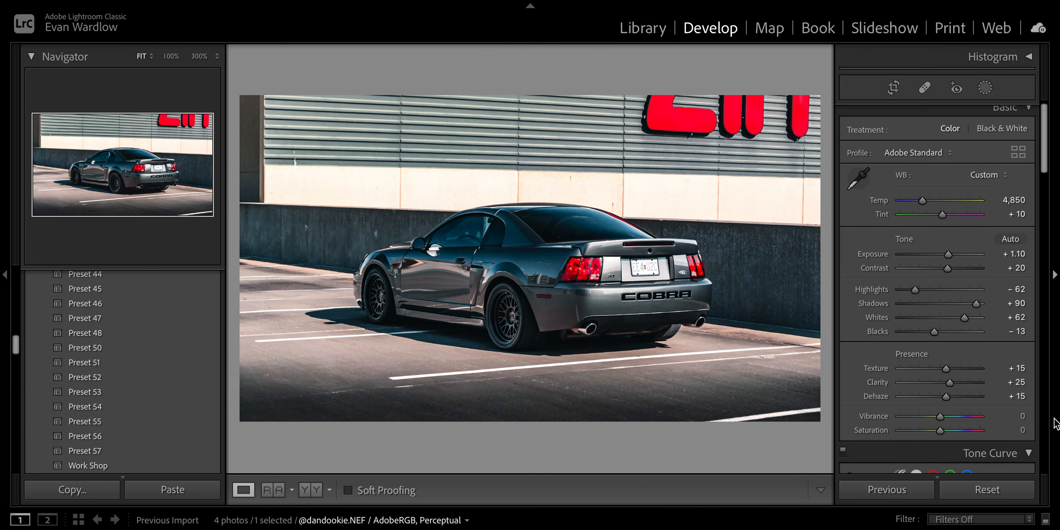
pyautogui.click(1021, 416)
pyautogui.press('Return')
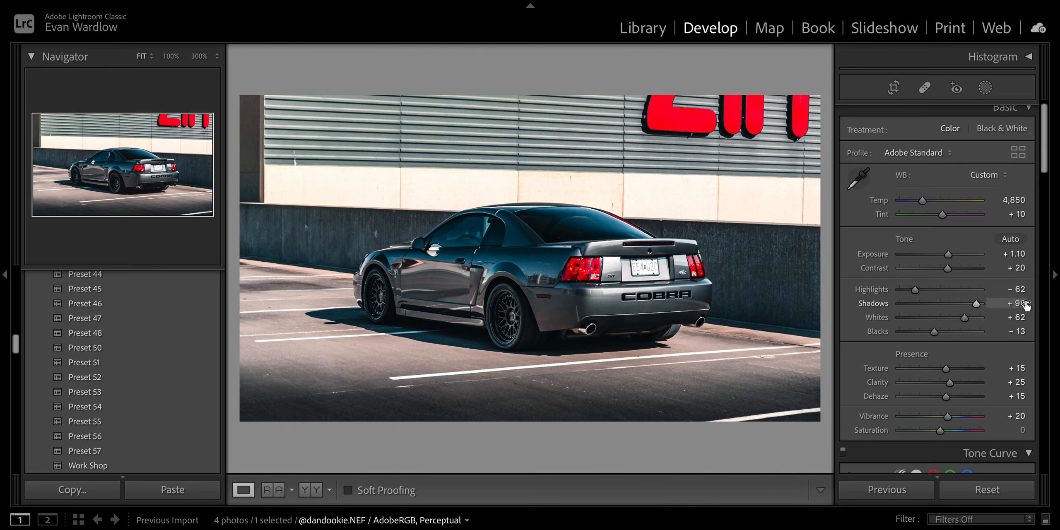
# Set the Color Grading Balance between shadows and highlights to -68
pyautogui.scroll(-5, 1021, 316)
pyautogui.scroll(-12, 1020, 315)
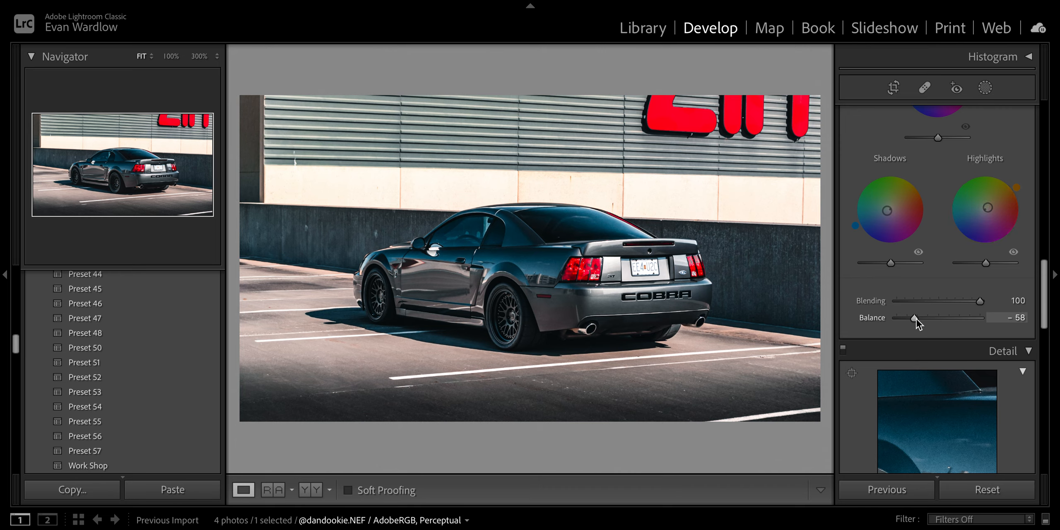
pyautogui.moveTo(979, 327); pyautogui.dragTo(917, 334)
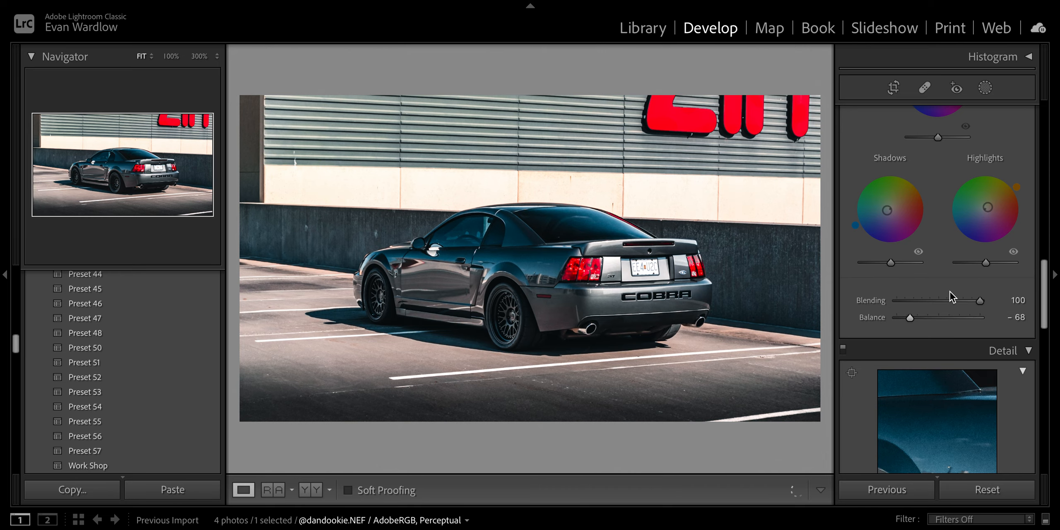
# Review the Lens Corrections and Calibration settings of the dark car photo
pyautogui.scroll(-5, 948, 291)
pyautogui.scroll(-8, 931, 311)
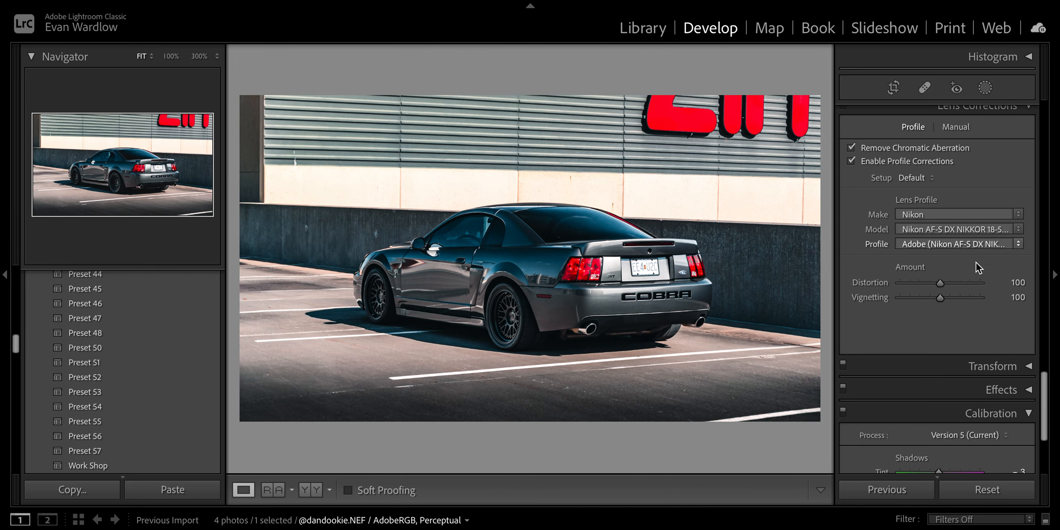
pyautogui.scroll(-3, 973, 252)
pyautogui.scroll(-2, 953, 357)
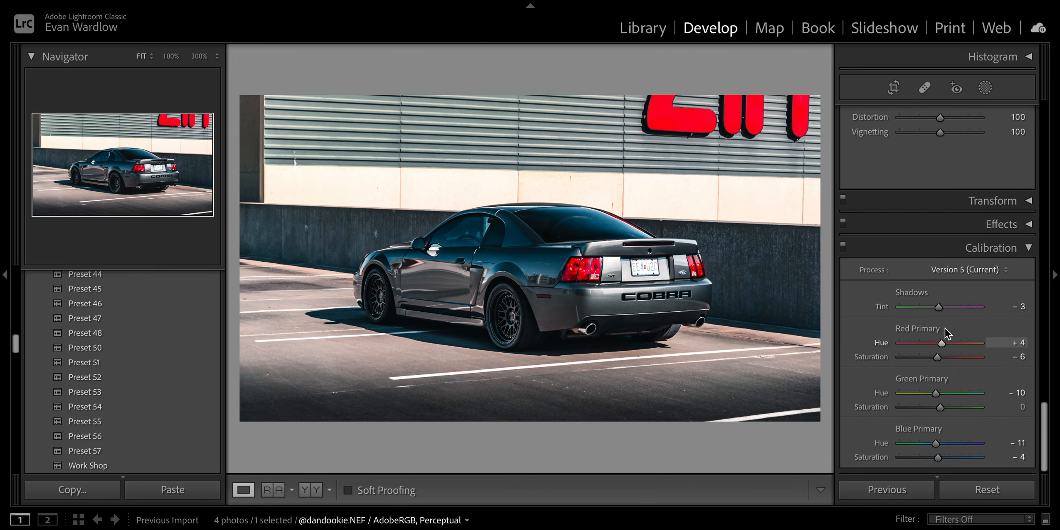
pyautogui.scroll(15, 942, 323)
pyautogui.scroll(2, 944, 307)
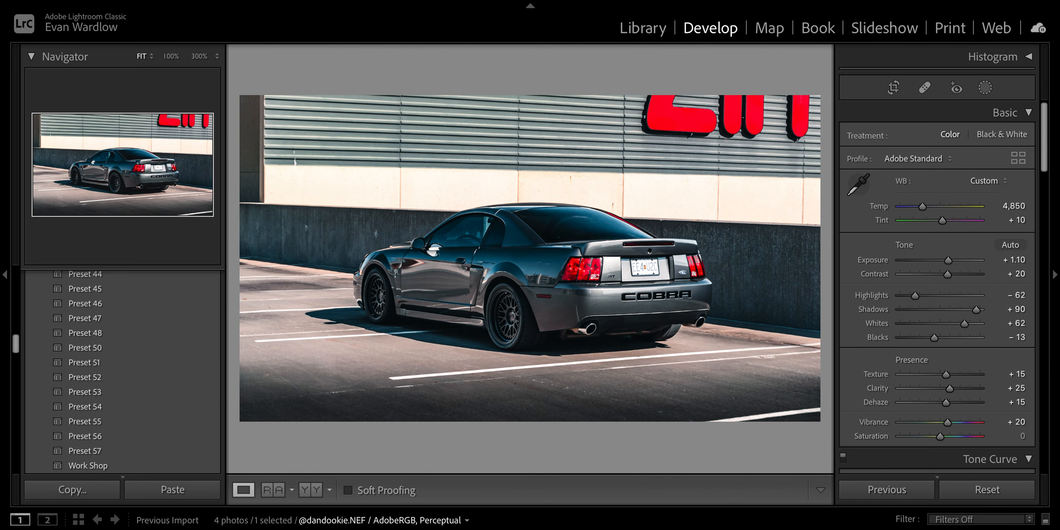
# Compare the edit with the reference photo and inspect the car's rear quarter and rear wheel up close
pyautogui.click(272, 490)
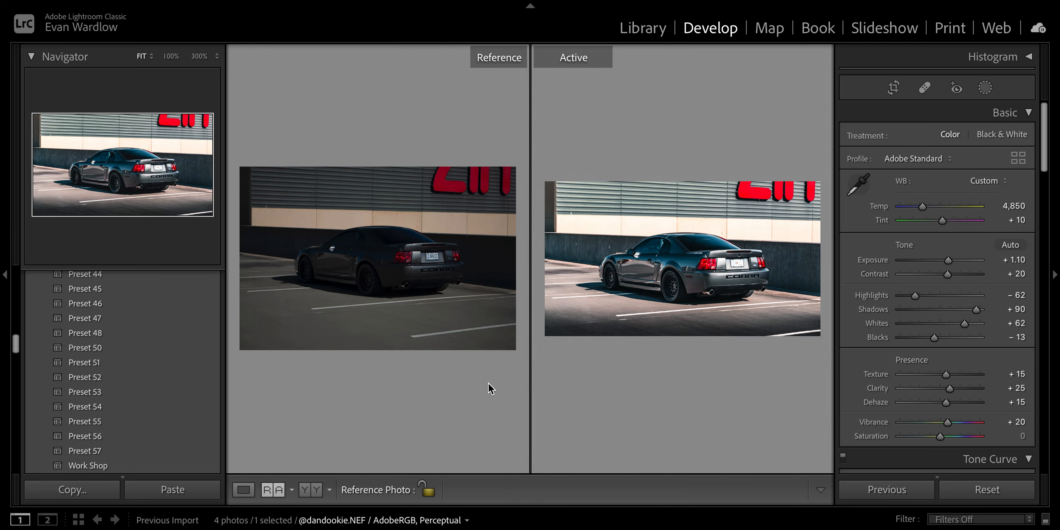
pyautogui.click(273, 491)
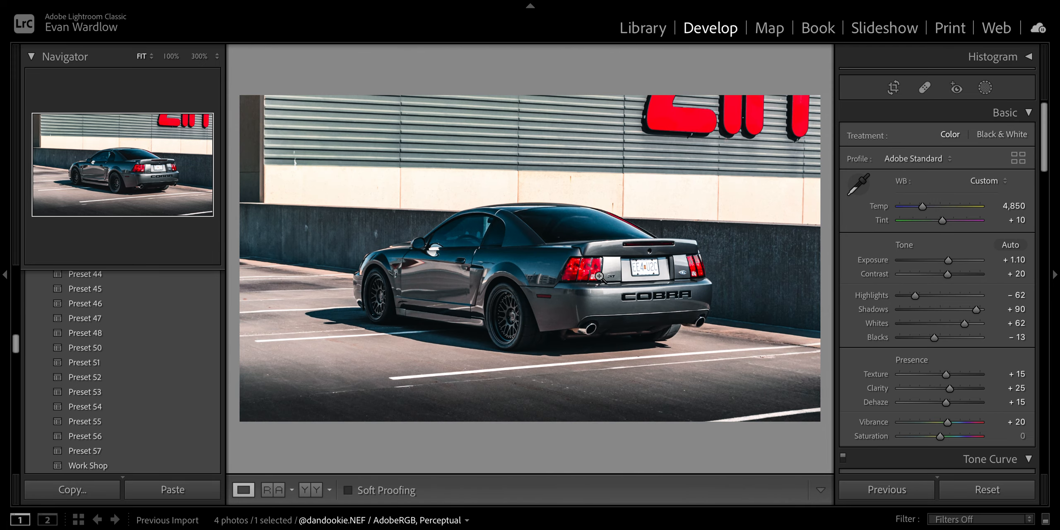
pyautogui.click(589, 299)
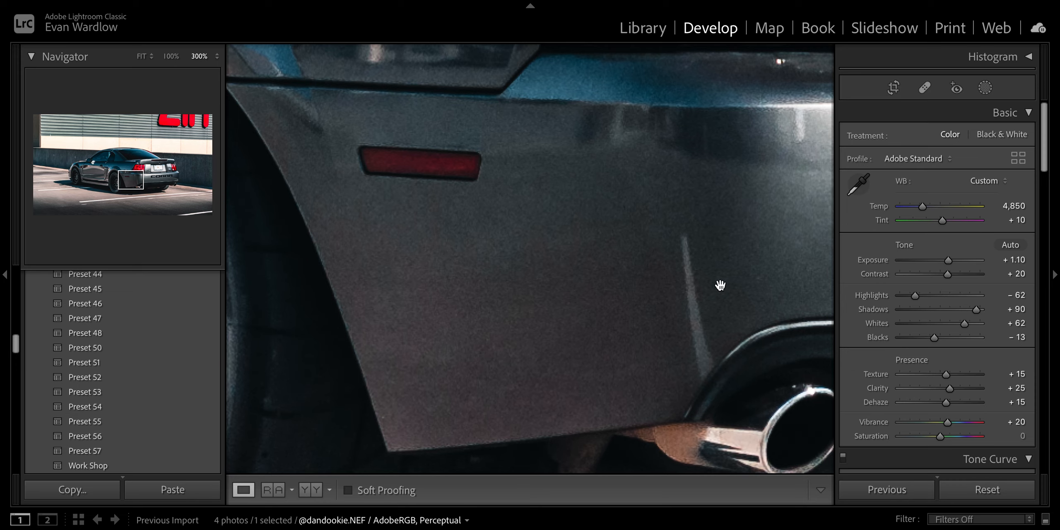
pyautogui.moveTo(506, 208); pyautogui.dragTo(708, 315)
pyautogui.moveTo(559, 286); pyautogui.dragTo(591, 355)
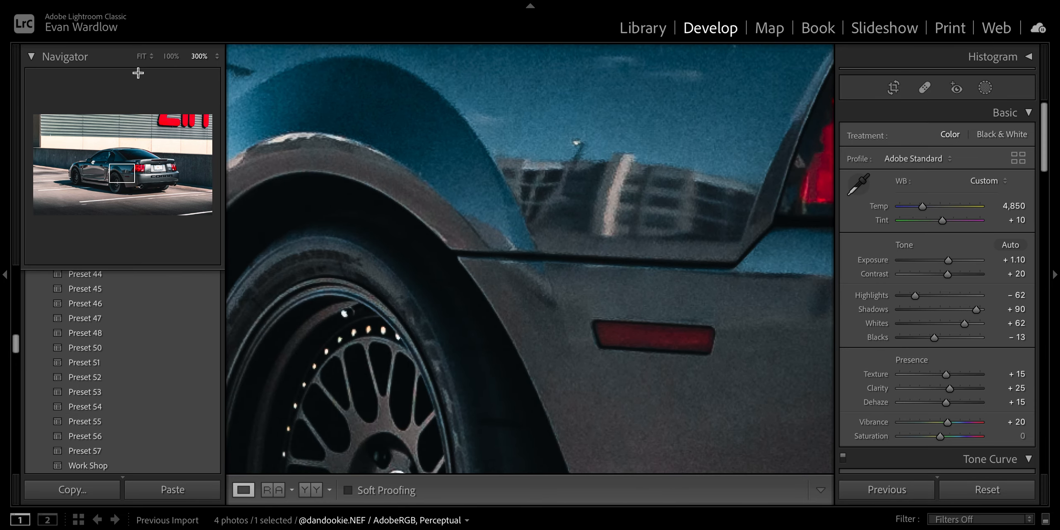
pyautogui.click(138, 57)
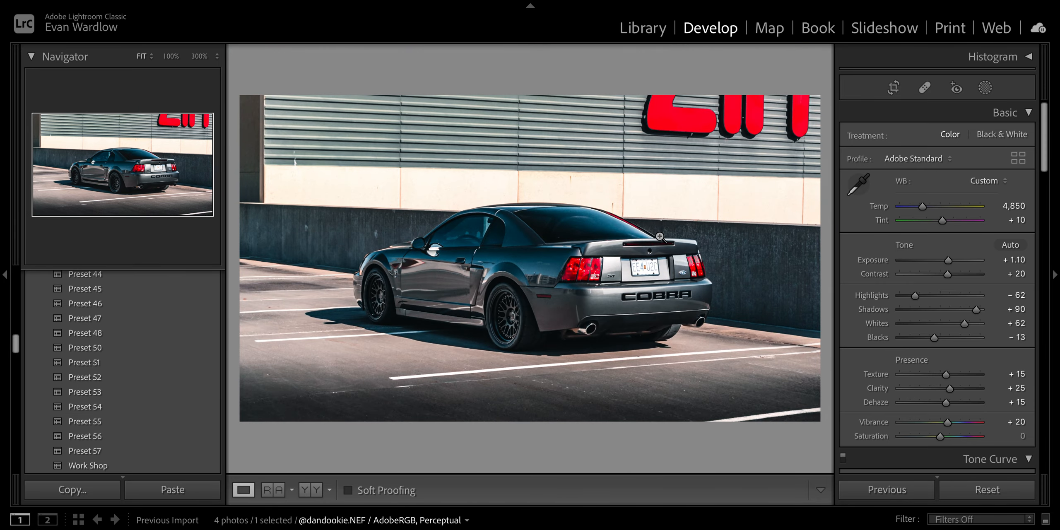
# Switch to the photo of the white car under the trees and turn on Soft Proofing
pyautogui.click(644, 287)
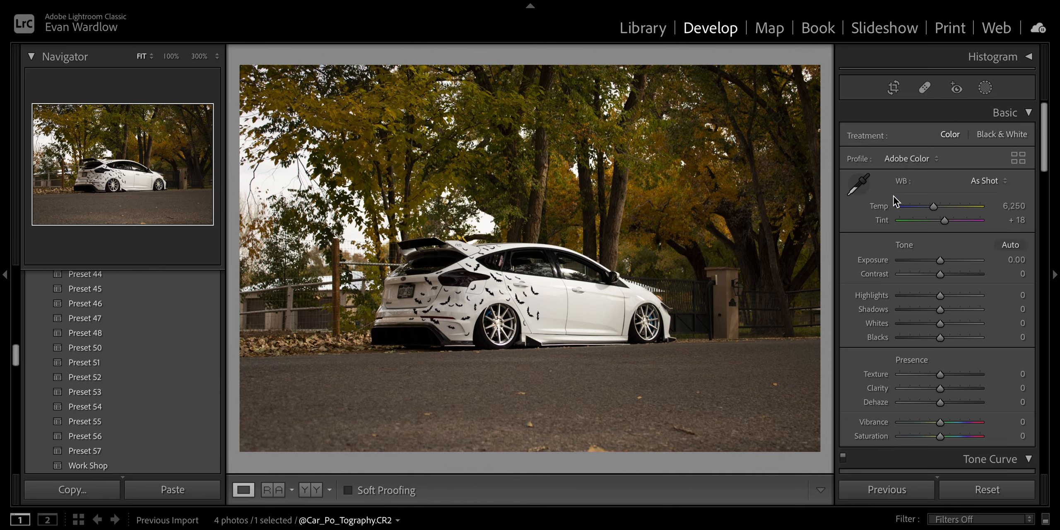
pyautogui.click(347, 490)
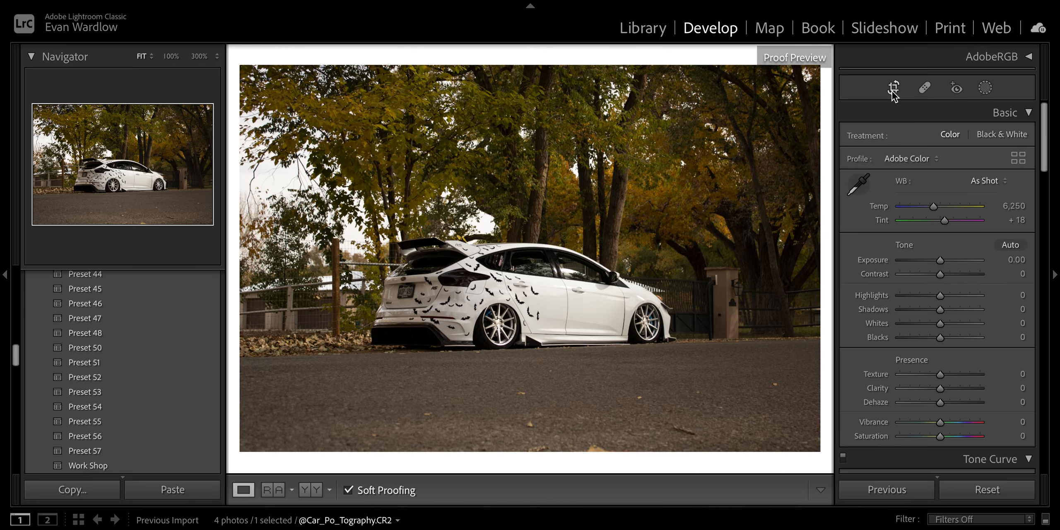
# Crop the white car photo to a 16 x 9 aspect ratio, pulling the frame in slightly around the car
pyautogui.click(893, 88)
pyautogui.click(977, 141)
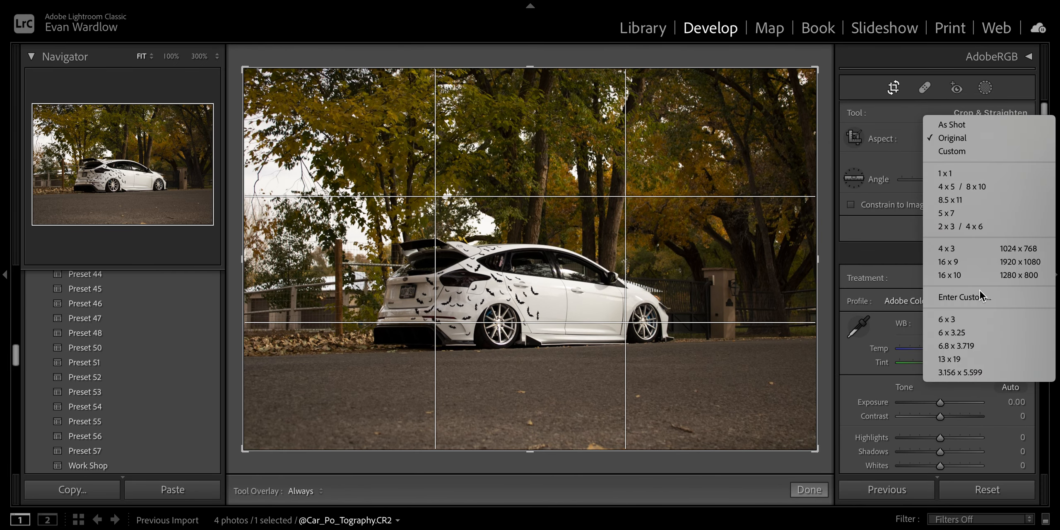
pyautogui.click(970, 265)
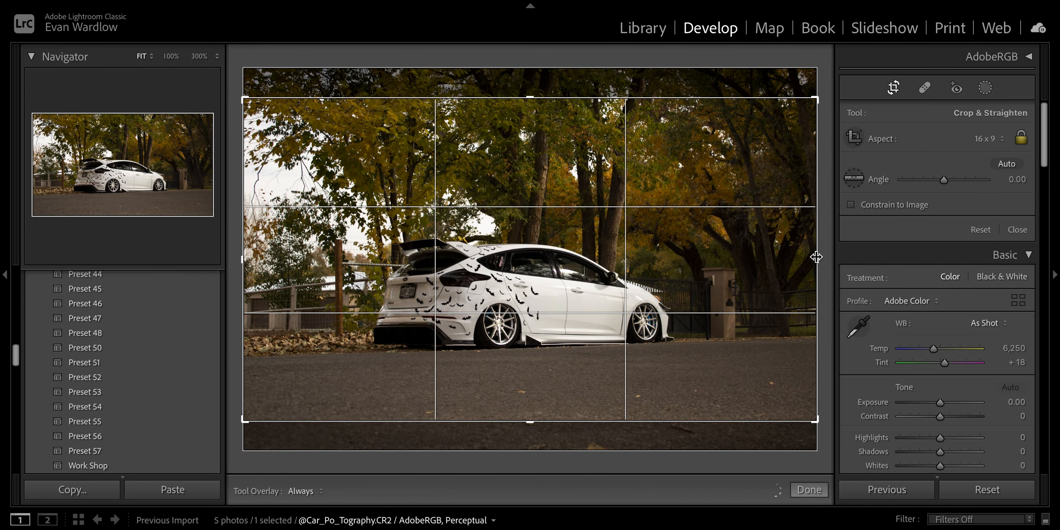
pyautogui.moveTo(818, 256); pyautogui.dragTo(809, 260)
pyautogui.moveTo(821, 413); pyautogui.dragTo(819, 418)
pyautogui.click(895, 88)
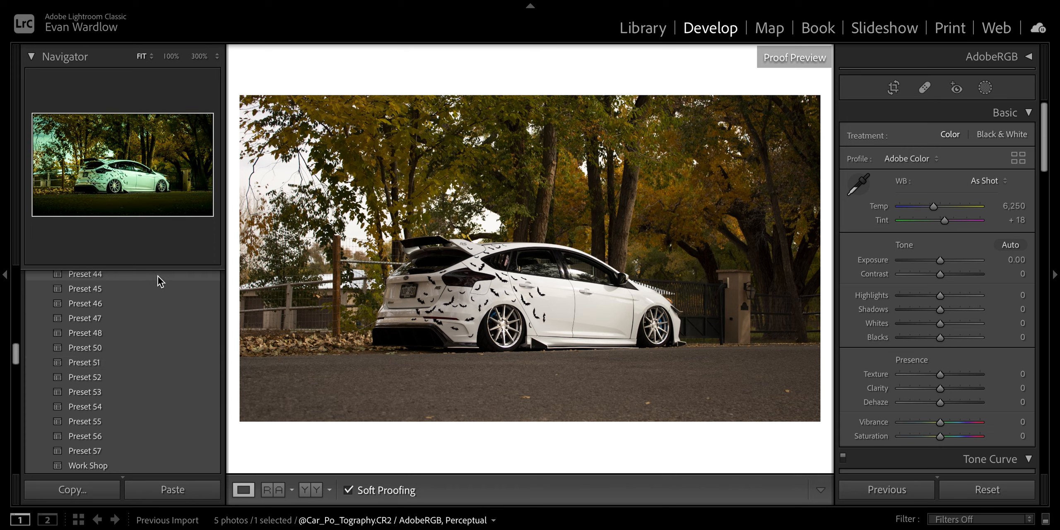
# Apply Preset 41 to the white car photo and change its Point Curve to 2021 Blacks
pyautogui.scroll(5, 151, 290)
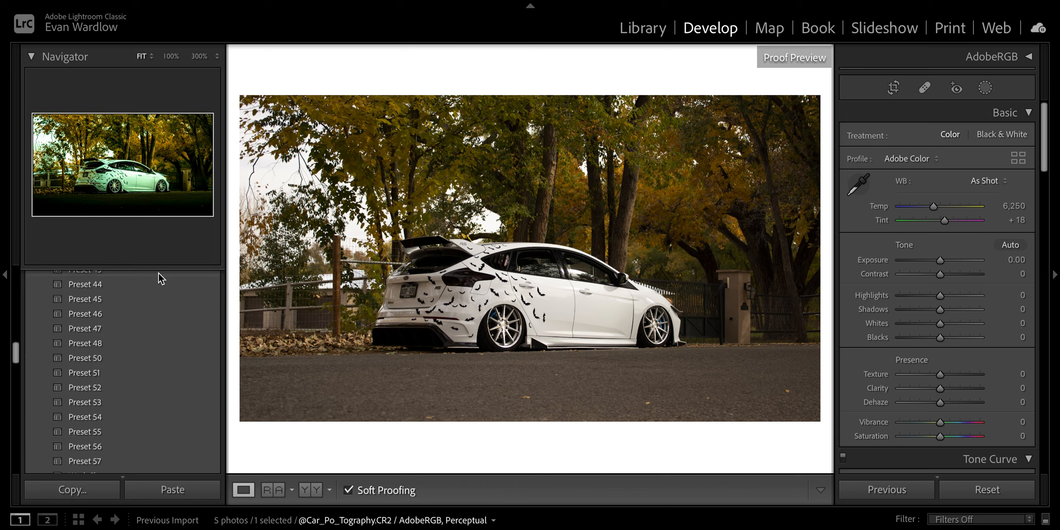
pyautogui.click(154, 303)
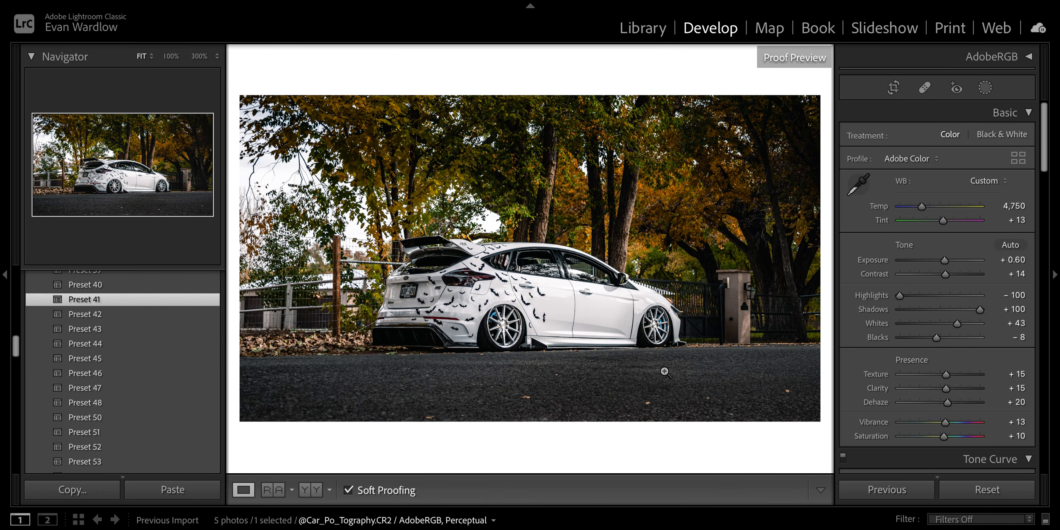
pyautogui.scroll(-10, 978, 272)
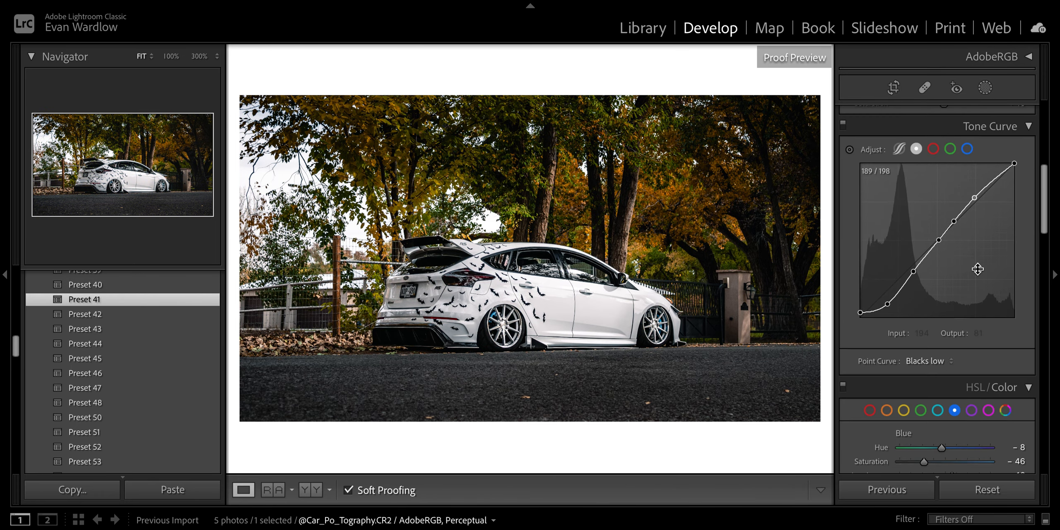
pyautogui.scroll(8, 979, 260)
pyautogui.scroll(-7, 978, 261)
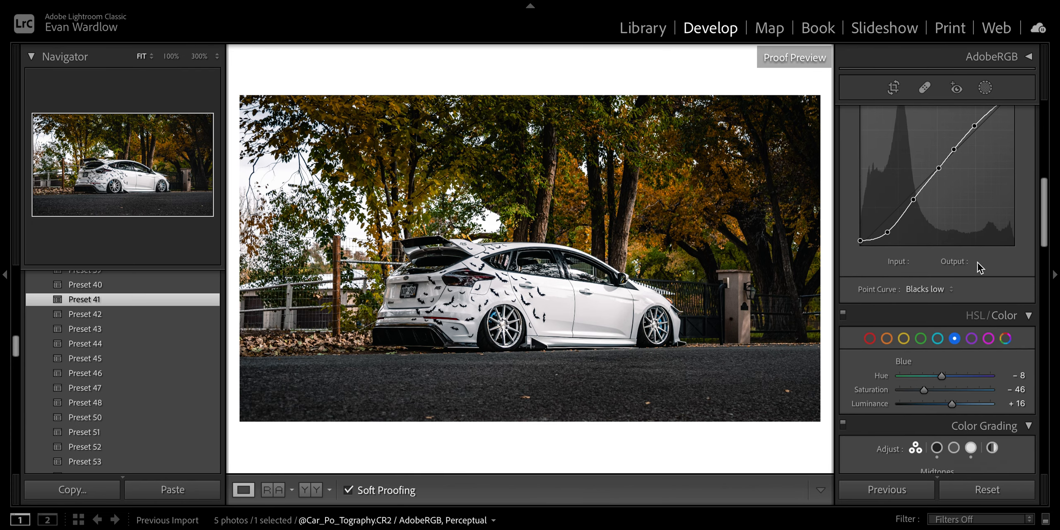
pyautogui.click(925, 282)
pyautogui.click(936, 254)
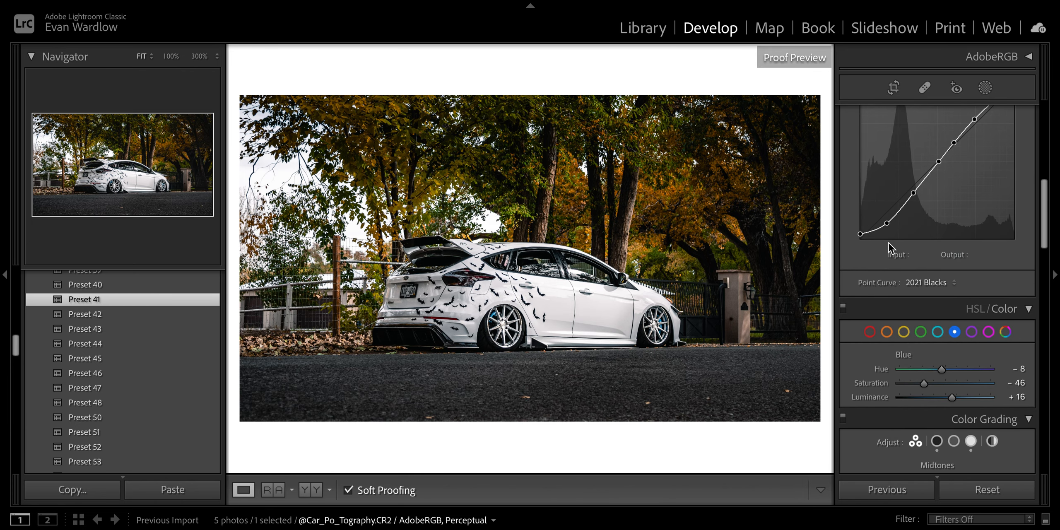
# Remove Mask 2, the linear gradient that darkens the trees in the upper part of the photo
pyautogui.scroll(5, 948, 244)
pyautogui.scroll(3, 948, 244)
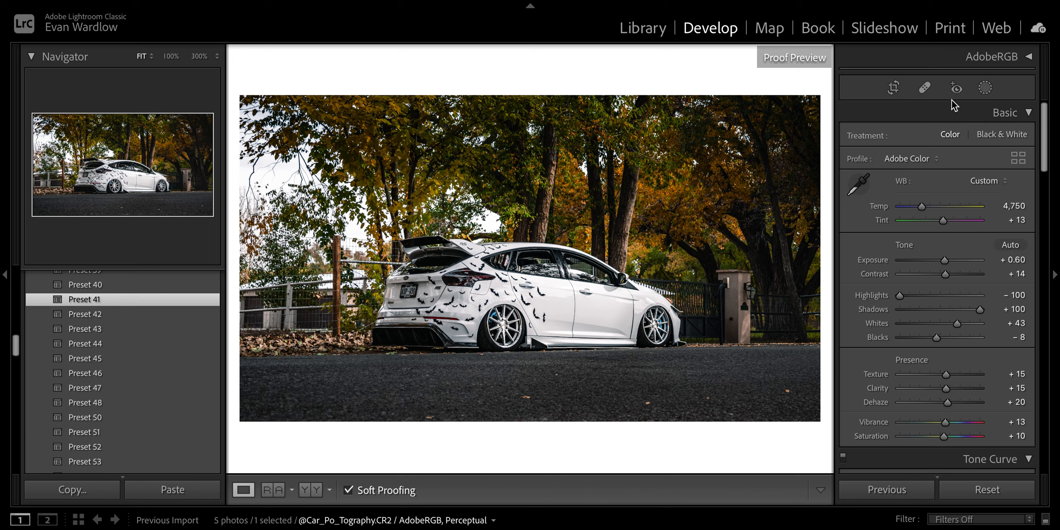
pyautogui.hotkey('shift', 'w')
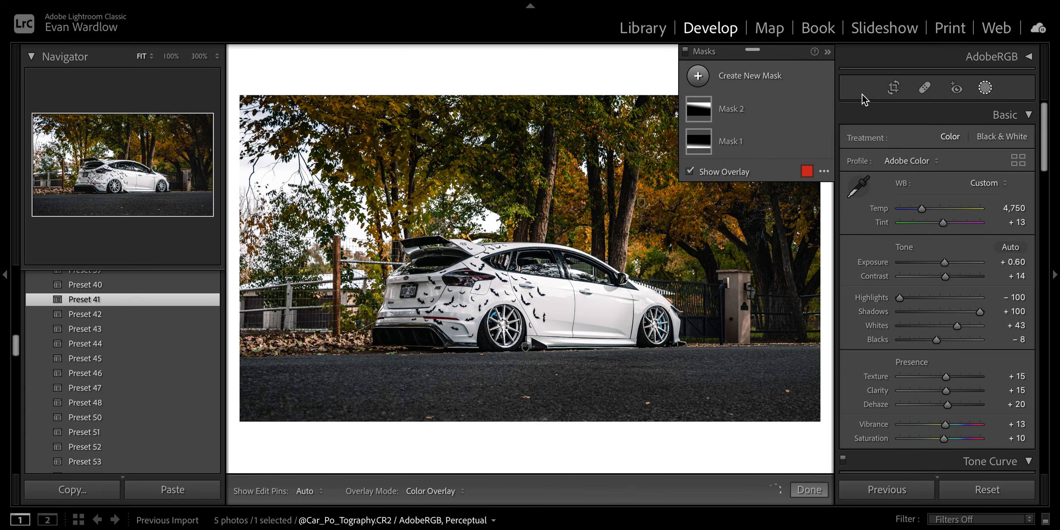
pyautogui.click(699, 113)
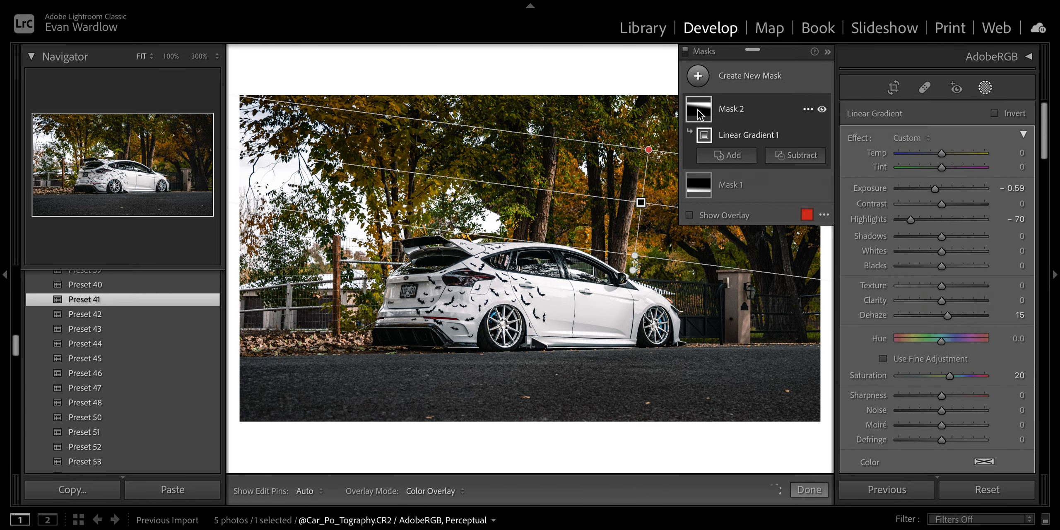
pyautogui.click(985, 87)
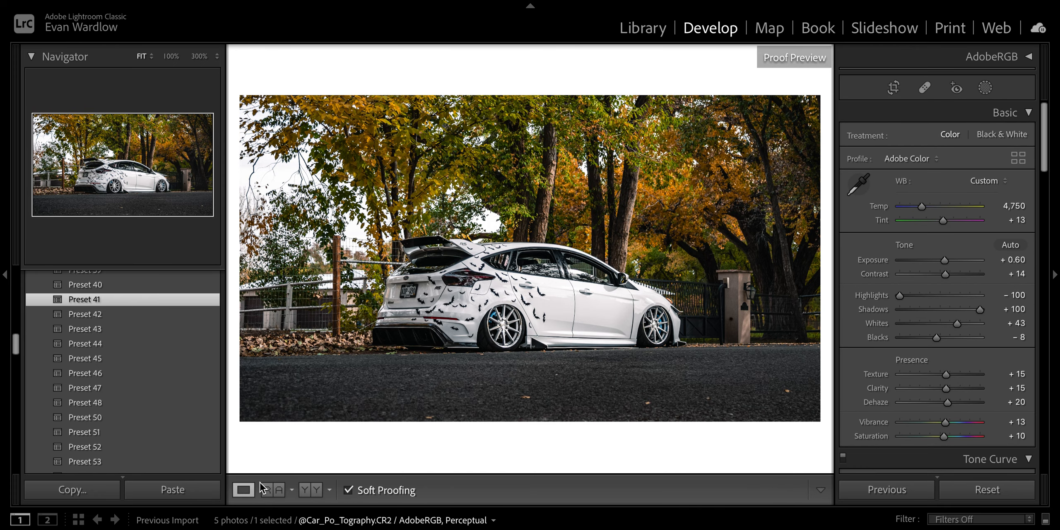
# Compare the edit side by side with the unedited white car as the reference photo, keeping the edit's settings
pyautogui.hotkey('shift', 'r')
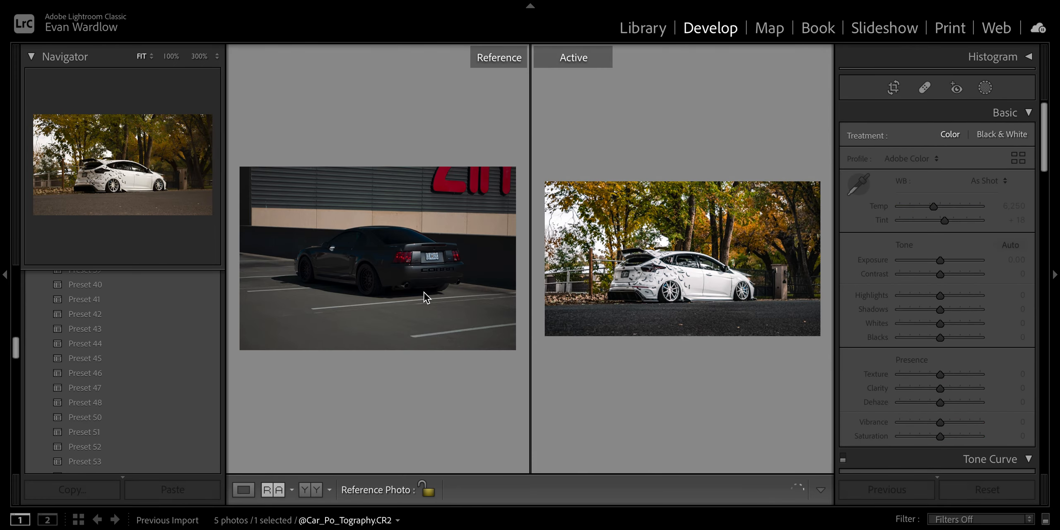
pyautogui.hotkey('ctrl', 'shift', 'r')
pyautogui.press('y')
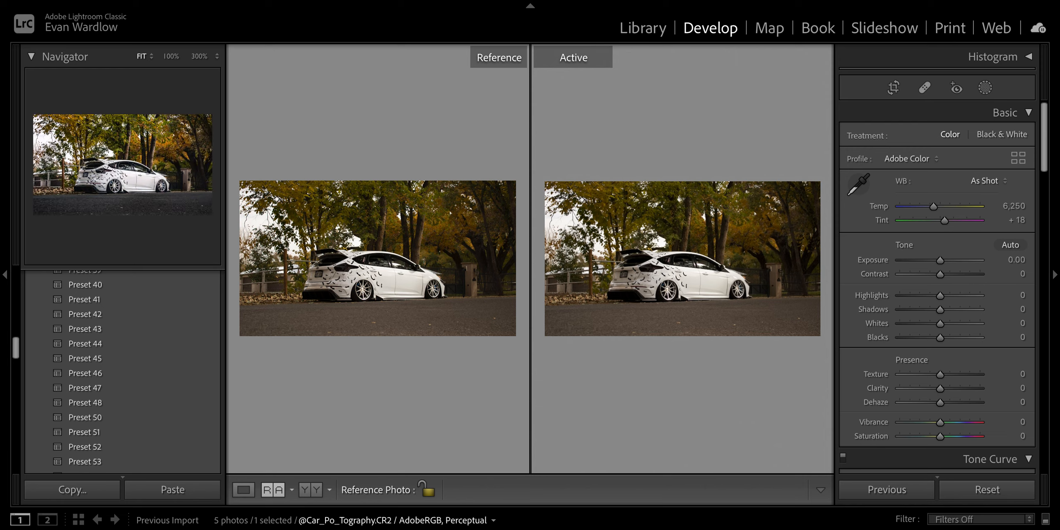
pyautogui.hotkey('ctrl', 'z')
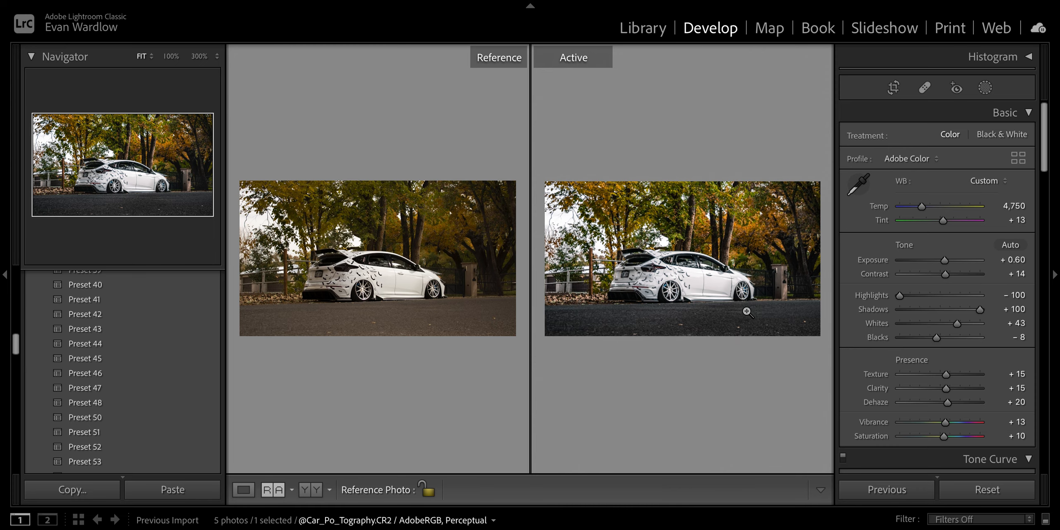
pyautogui.click(235, 493)
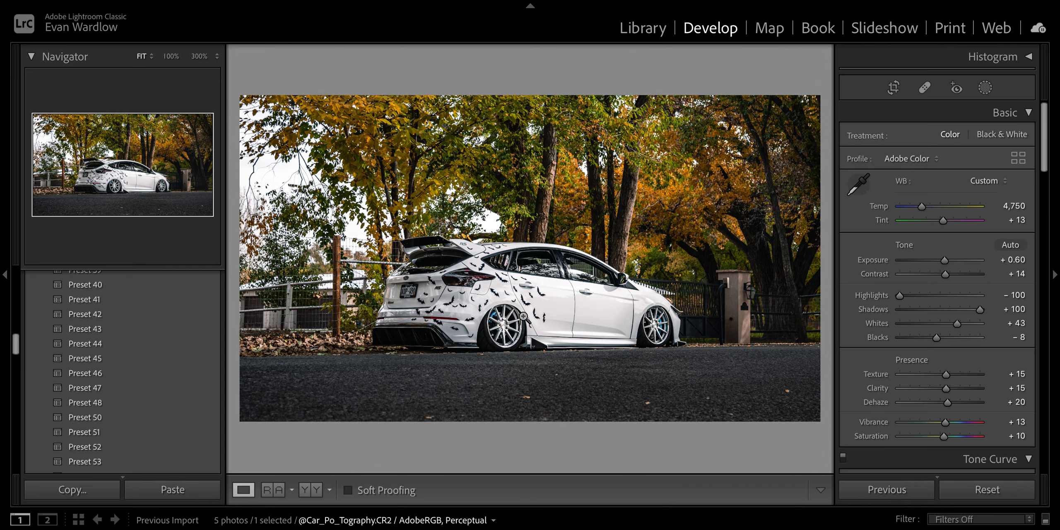
# Set the Blue Saturation to 0, checking the color of the brake caliper behind the rear wheel
pyautogui.click(516, 333)
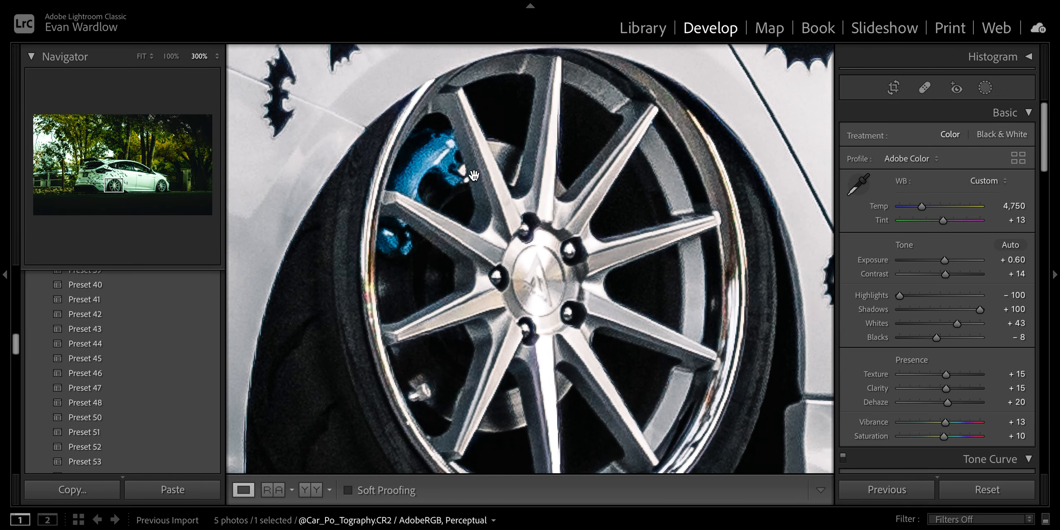
pyautogui.scroll(-10, 946, 366)
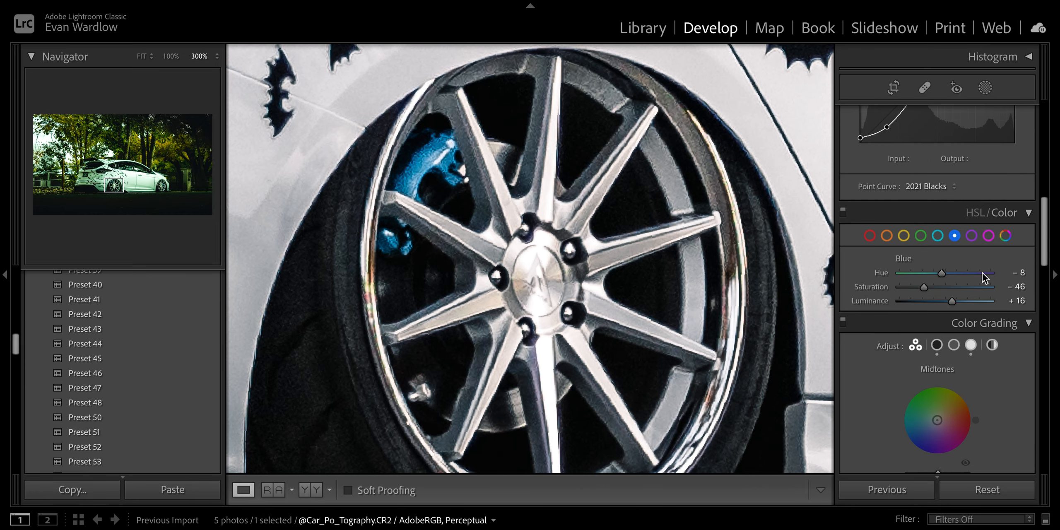
pyautogui.moveTo(924, 287); pyautogui.dragTo(945, 287)
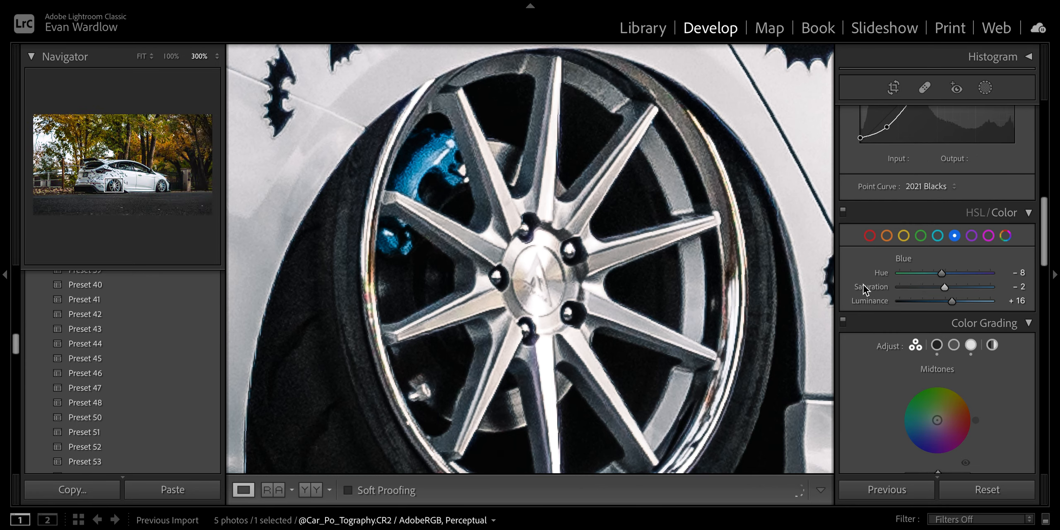
pyautogui.doubleClick(886, 286)
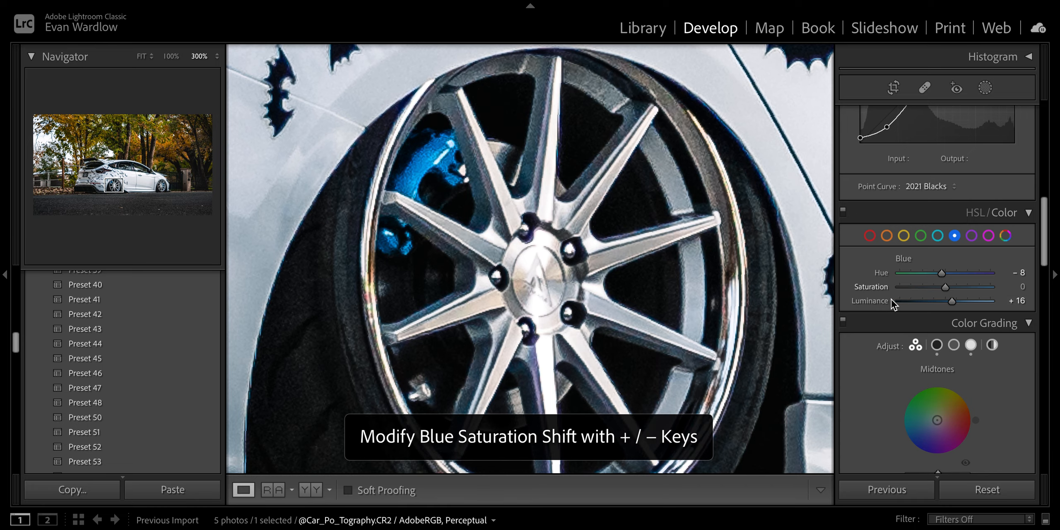
# Reset the Aqua Hue and Luminance to 0 and fit the whole car photo in view
pyautogui.click(937, 236)
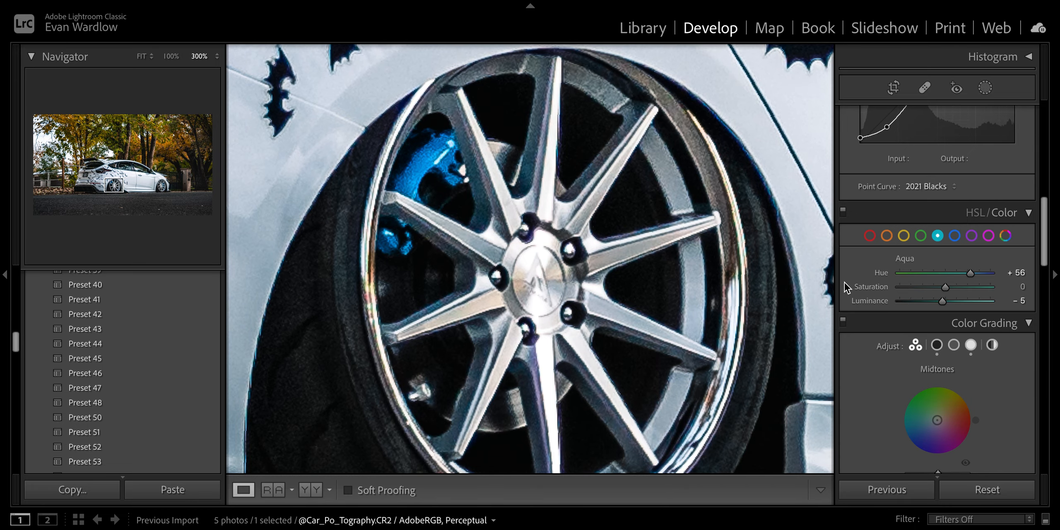
pyautogui.click(141, 56)
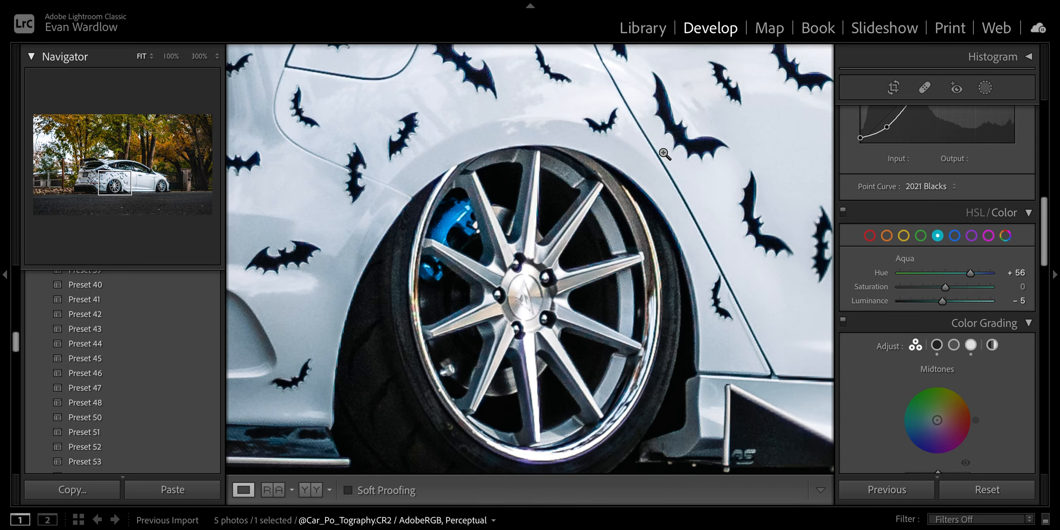
pyautogui.click(881, 274)
pyautogui.doubleClick(875, 302)
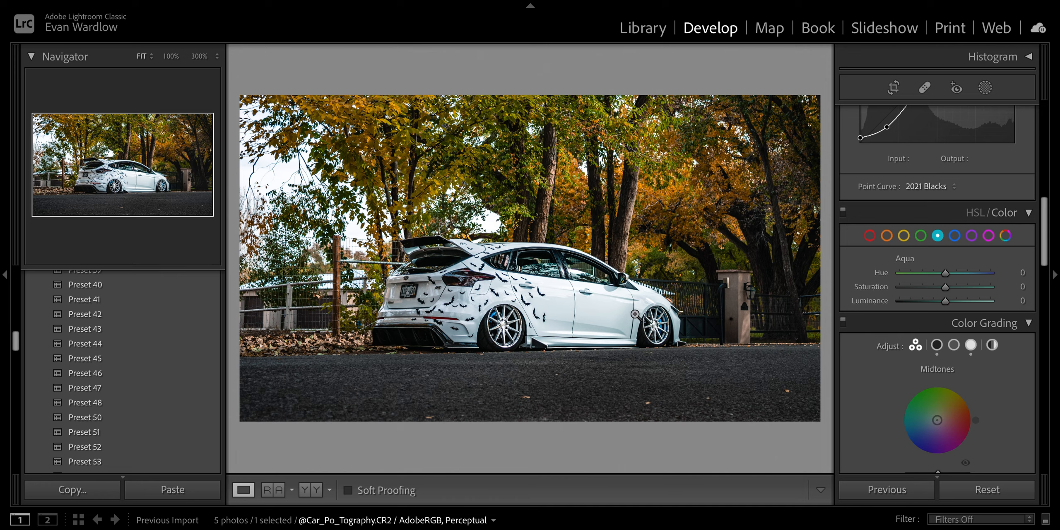
# Try an Aqua Saturation of -100 and a Blue Saturation of -45, and undo the changes
pyautogui.moveTo(948, 286); pyautogui.dragTo(851, 292)
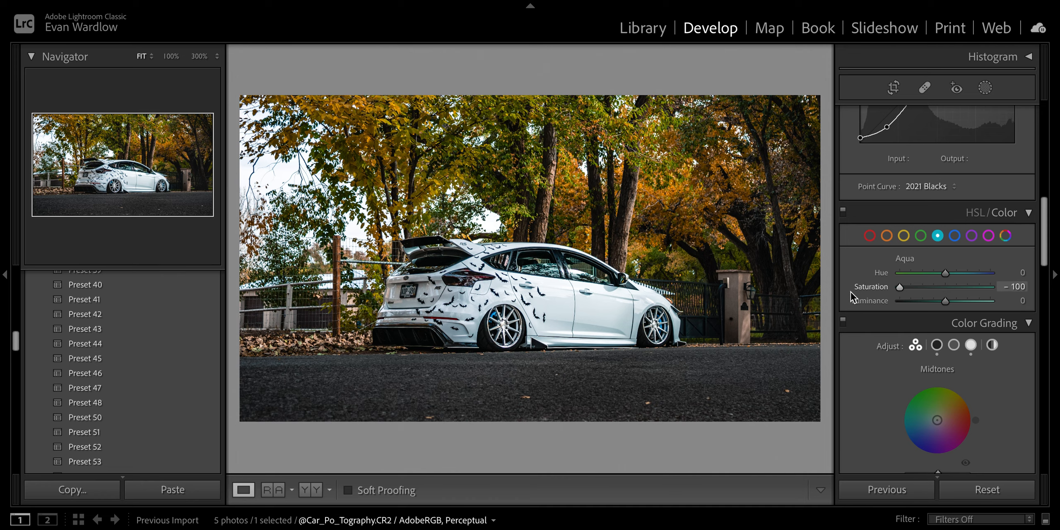
pyautogui.click(883, 490)
pyautogui.click(954, 236)
pyautogui.moveTo(942, 288); pyautogui.dragTo(926, 291)
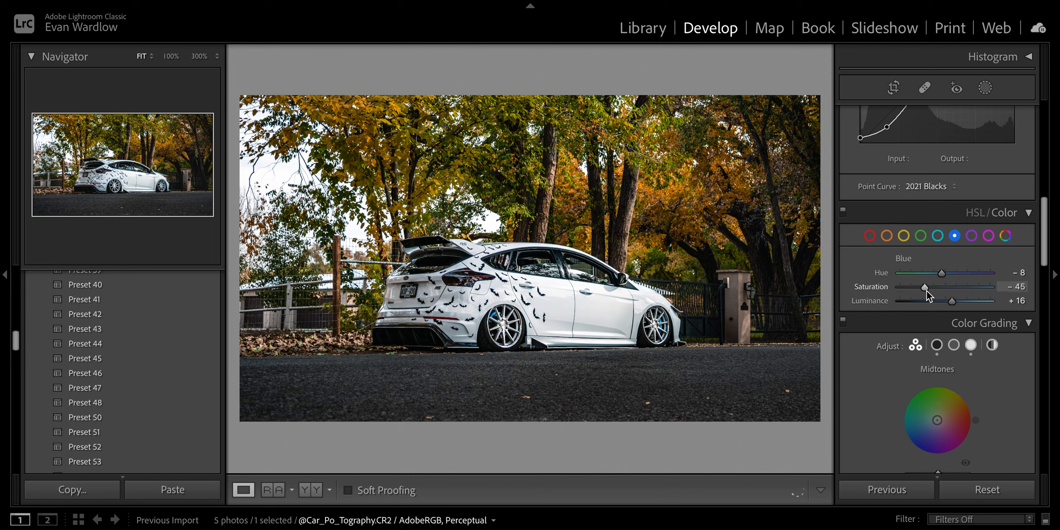
pyautogui.hotkey('ctrl', 'z')
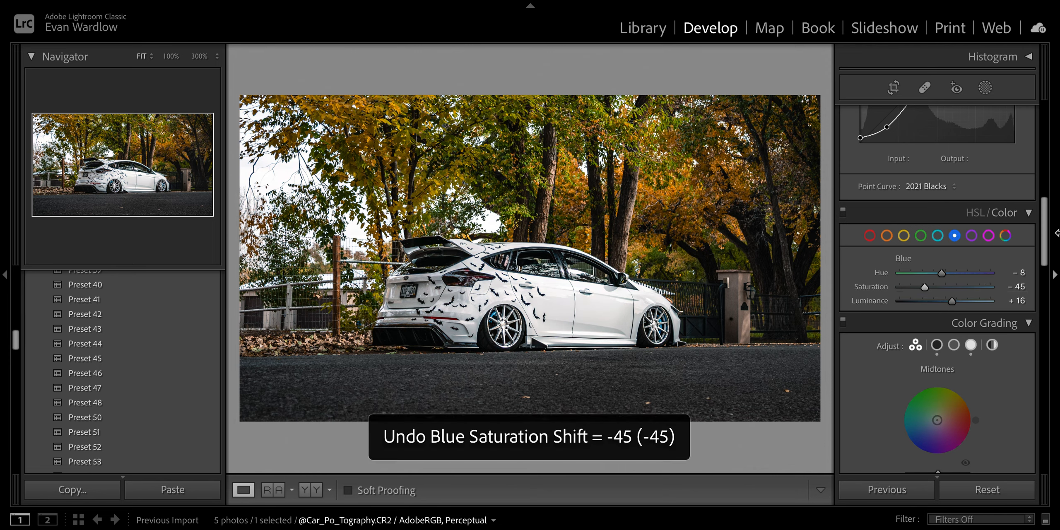
pyautogui.click(938, 235)
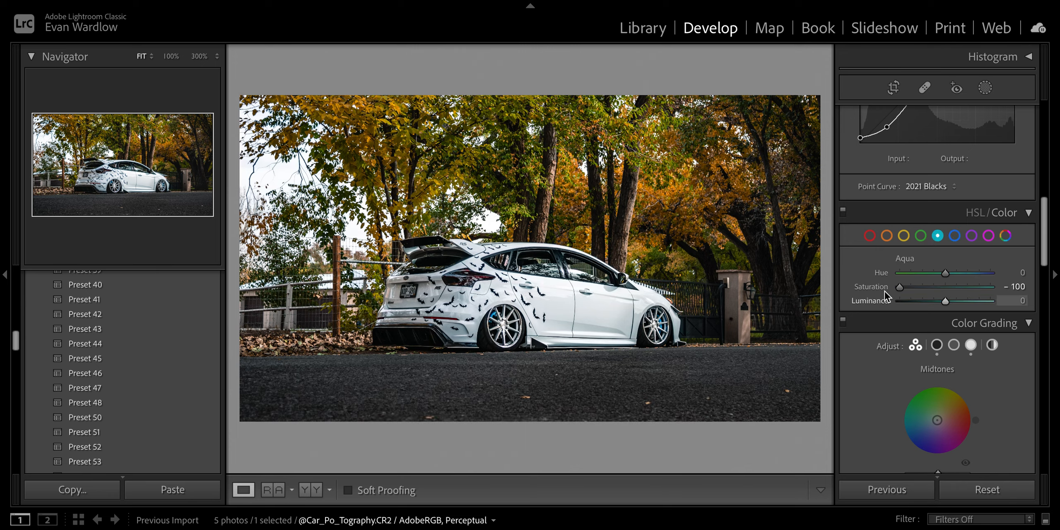
# Set the Color Grading Balance to +34 and compare the edit side by side with the reference photo
pyautogui.scroll(10, 888, 281)
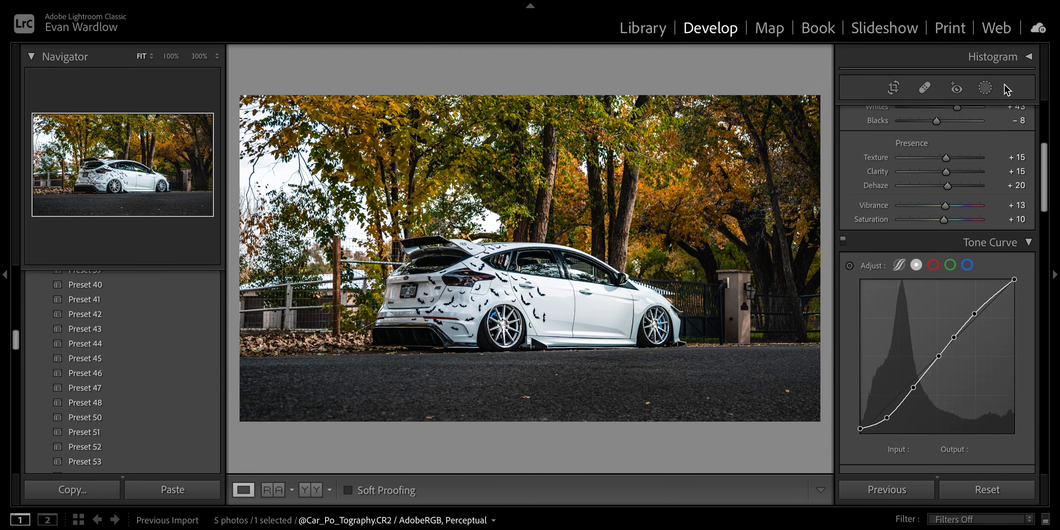
pyautogui.scroll(-15, 979, 276)
pyautogui.scroll(10, 952, 186)
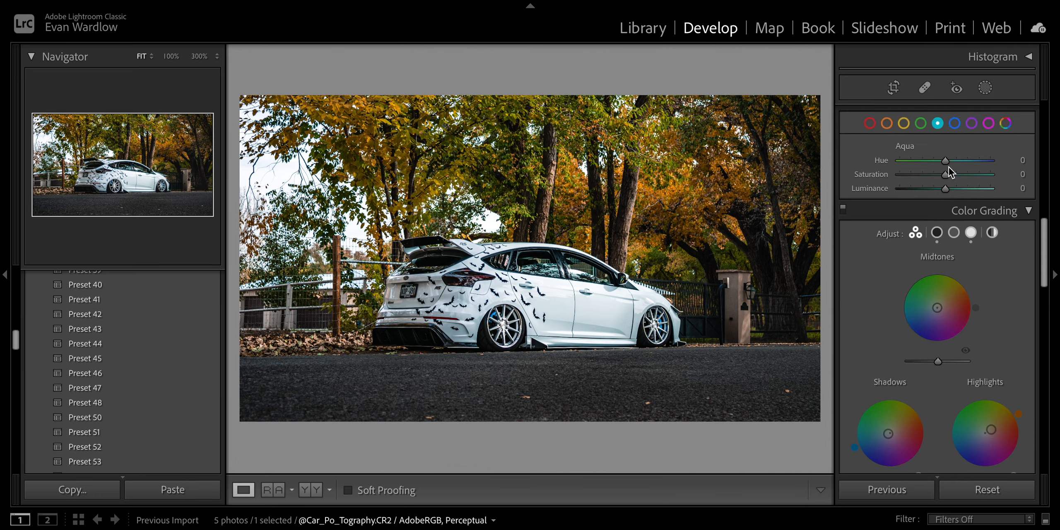
pyautogui.scroll(-6, 951, 223)
pyautogui.scroll(-10, 954, 245)
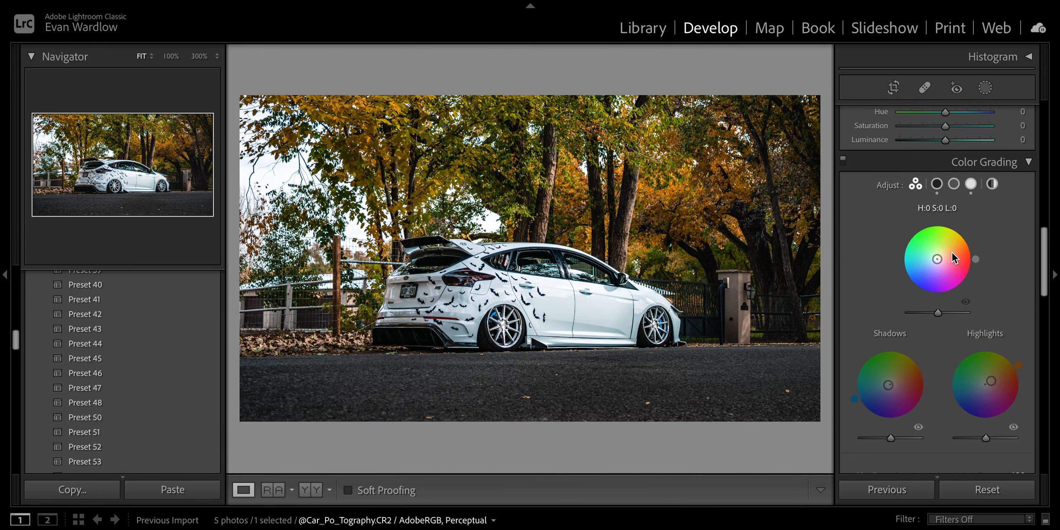
pyautogui.moveTo(933, 225); pyautogui.dragTo(949, 225)
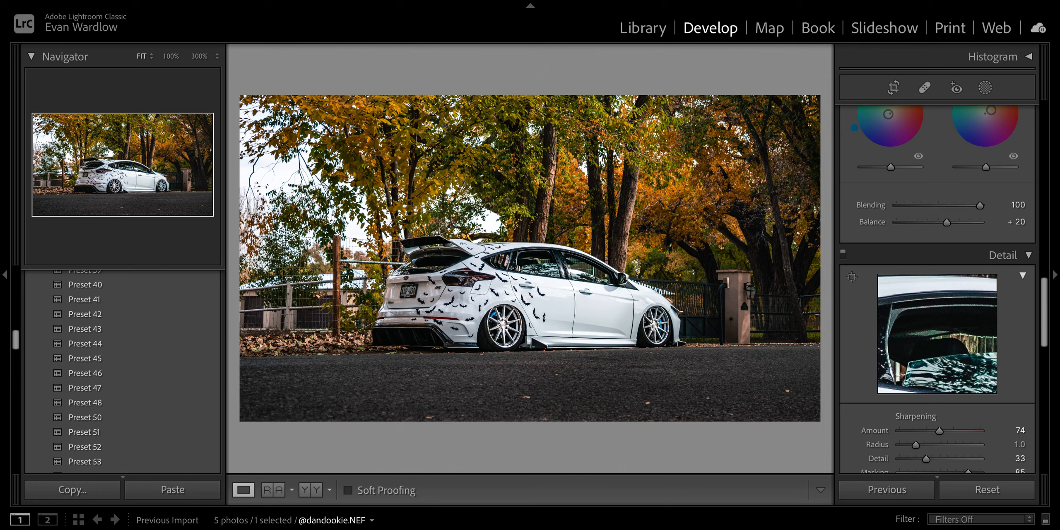
pyautogui.scroll(5, 990, 219)
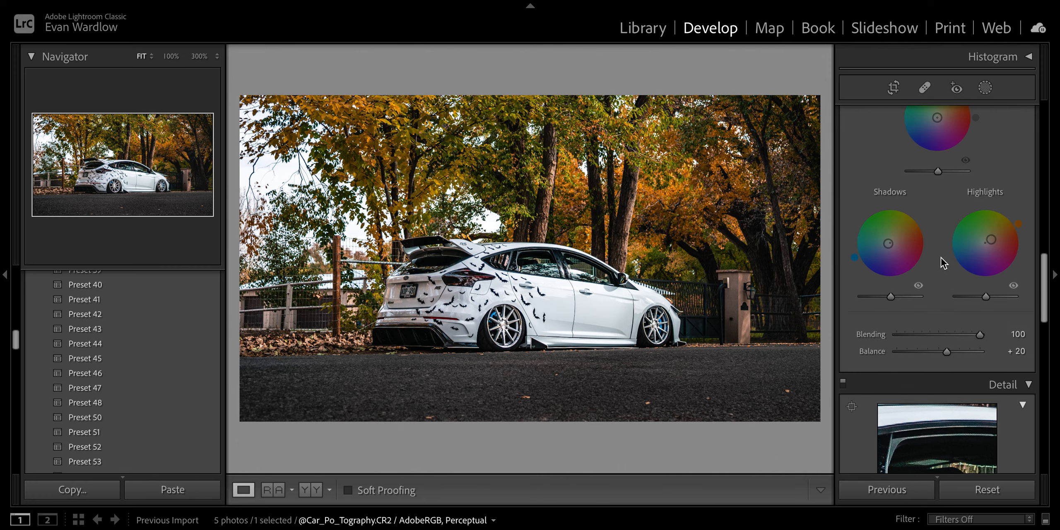
pyautogui.moveTo(953, 393); pyautogui.dragTo(955, 394)
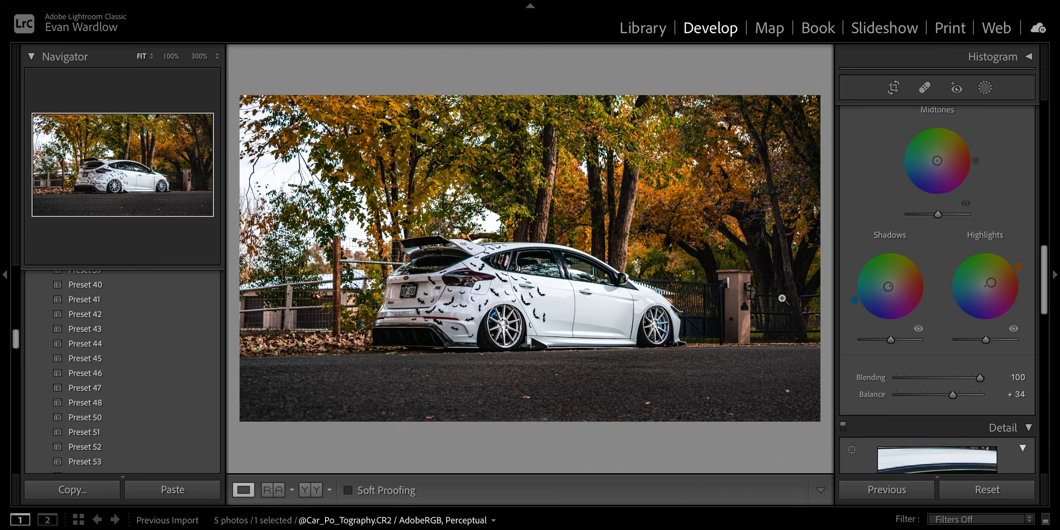
pyautogui.click(273, 490)
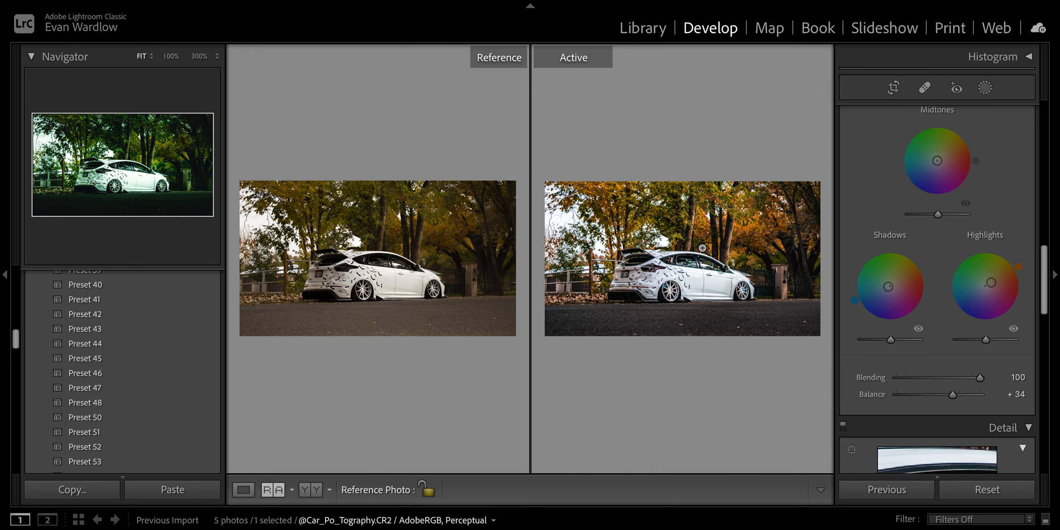
pyautogui.click(243, 490)
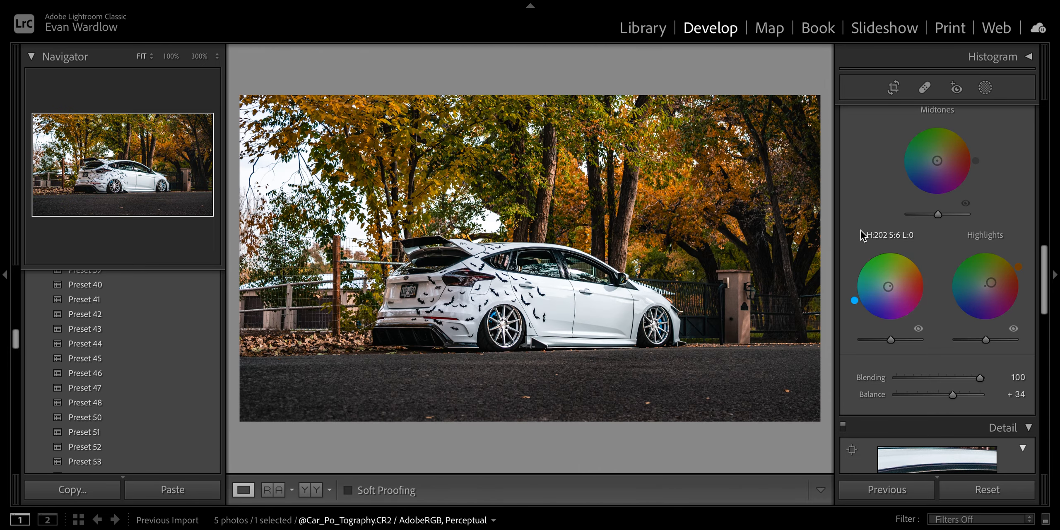
# Expand the Histogram and examine the white side panels, door and front wheel of the car at 300% zoom
pyautogui.scroll(8, 869, 228)
pyautogui.click(1001, 60)
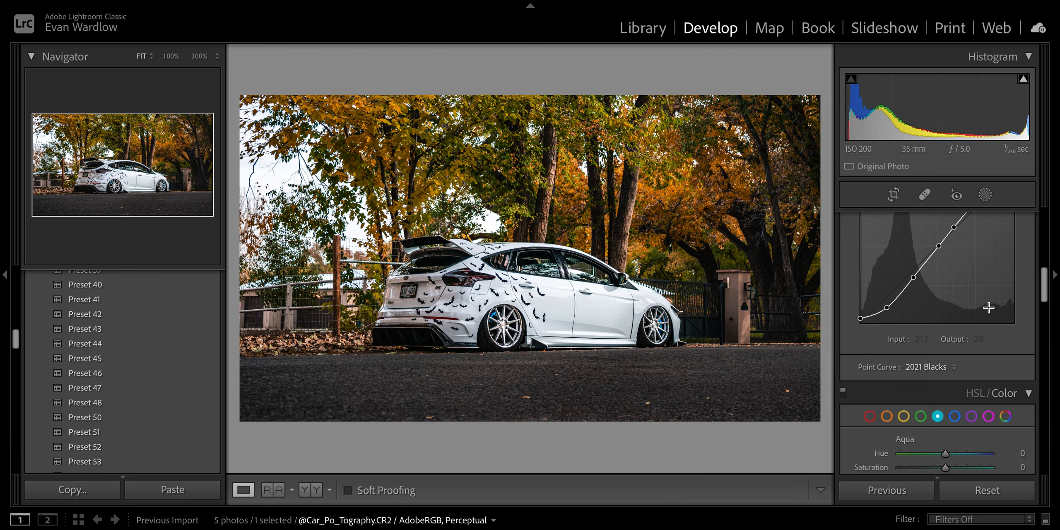
pyautogui.scroll(5, 861, 253)
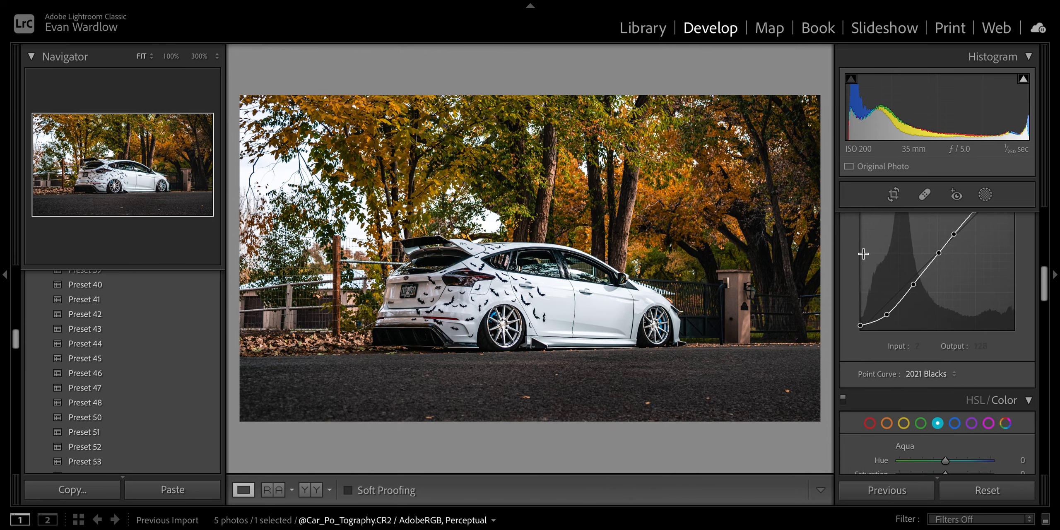
pyautogui.click(454, 288)
pyautogui.moveTo(459, 286); pyautogui.dragTo(280, 290)
pyautogui.moveTo(689, 284); pyautogui.dragTo(298, 215)
pyautogui.moveTo(703, 238); pyautogui.dragTo(411, 201)
pyautogui.moveTo(805, 248); pyautogui.dragTo(533, 153)
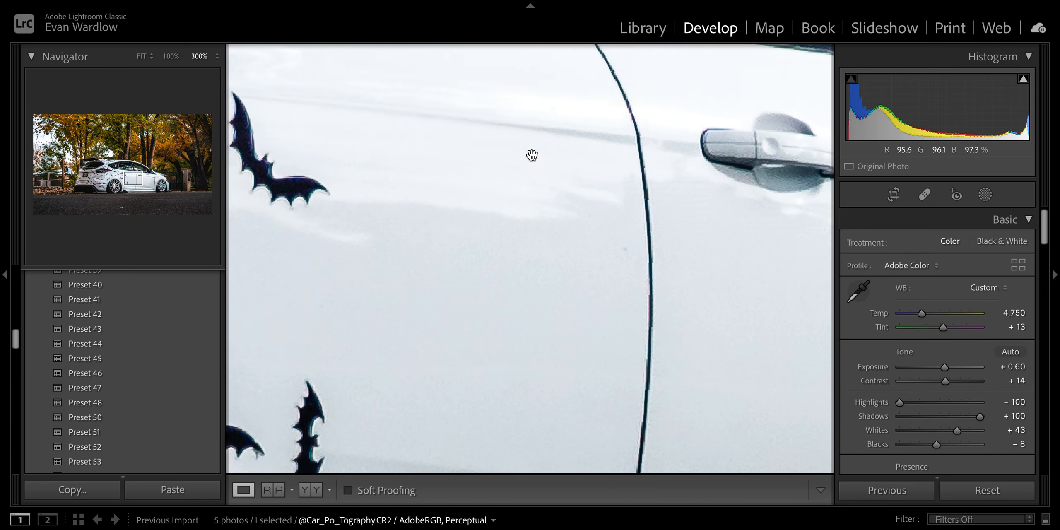
pyautogui.moveTo(743, 197); pyautogui.dragTo(506, 168)
pyautogui.moveTo(777, 204); pyautogui.dragTo(540, 175)
pyautogui.moveTo(688, 218); pyautogui.dragTo(332, 60)
pyautogui.moveTo(577, 151); pyautogui.dragTo(558, 161)
pyautogui.click(148, 58)
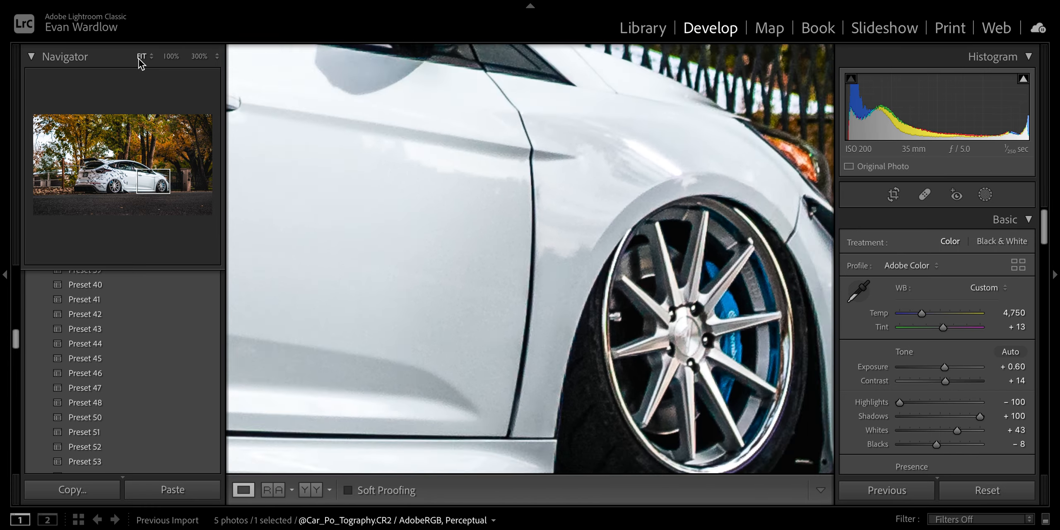
# Examine the tailgate around the license plate and the dark rear diffuser at 300% zoom
pyautogui.click(427, 298)
pyautogui.moveTo(534, 317); pyautogui.dragTo(764, 359)
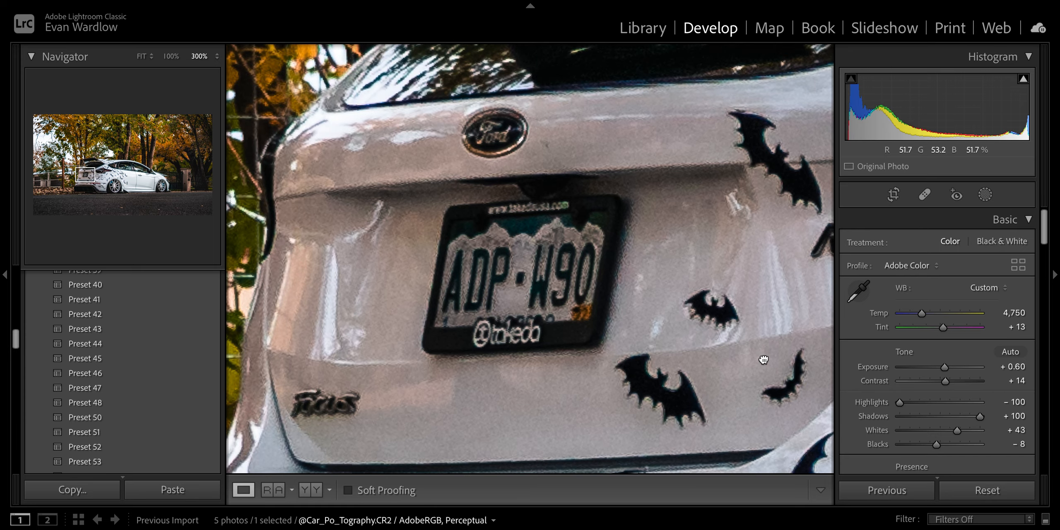
pyautogui.click(145, 57)
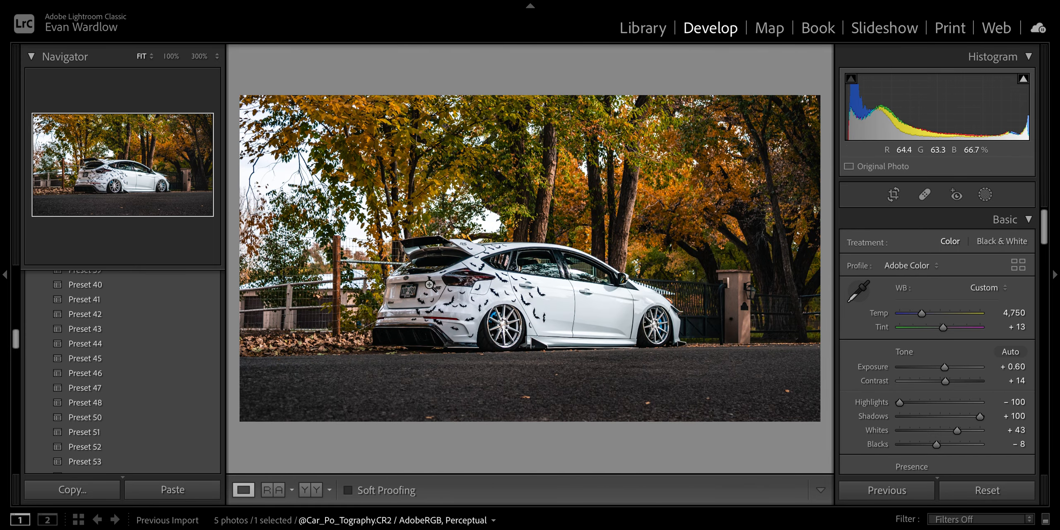
pyautogui.click(444, 338)
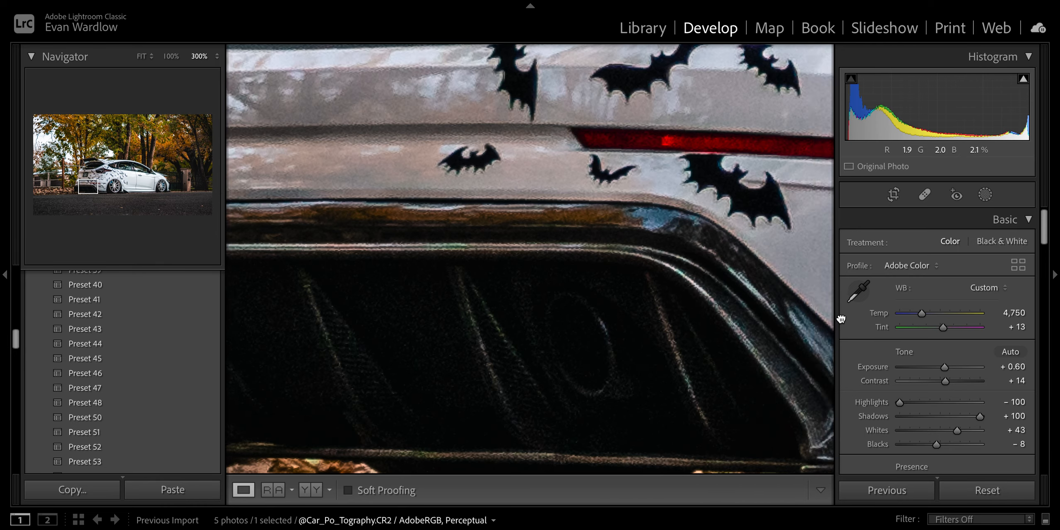
pyautogui.moveTo(840, 319); pyautogui.dragTo(856, 315)
pyautogui.moveTo(660, 378); pyautogui.dragTo(520, 319)
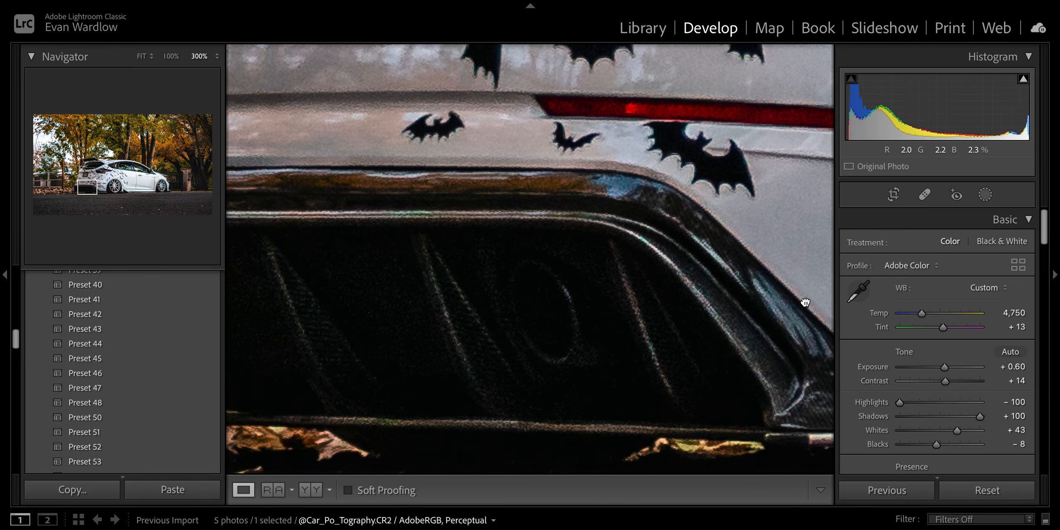
pyautogui.moveTo(805, 302); pyautogui.dragTo(762, 303)
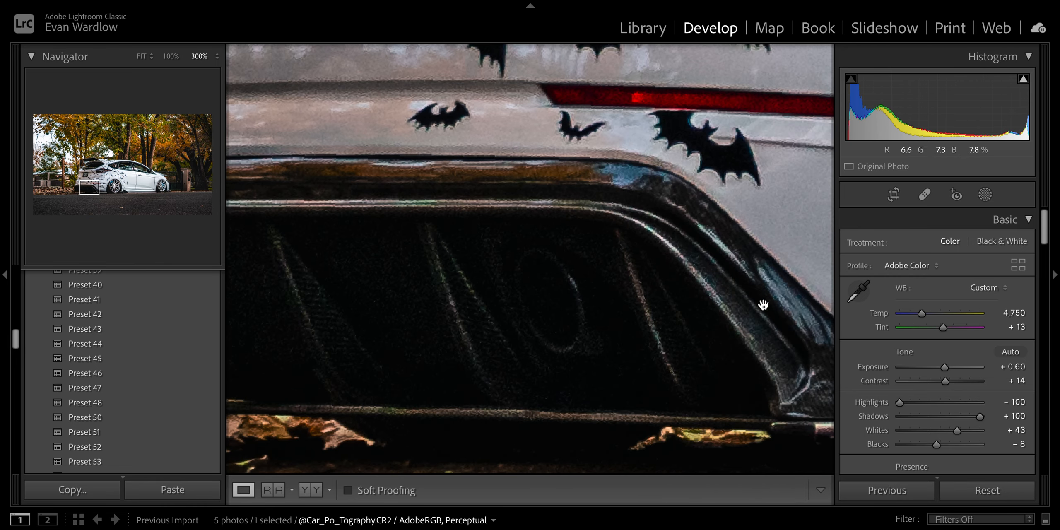
pyautogui.click(140, 57)
# Set Whites to +47, Vibrance to +18 and the overall Saturation to 0
pyautogui.scroll(-5, 973, 384)
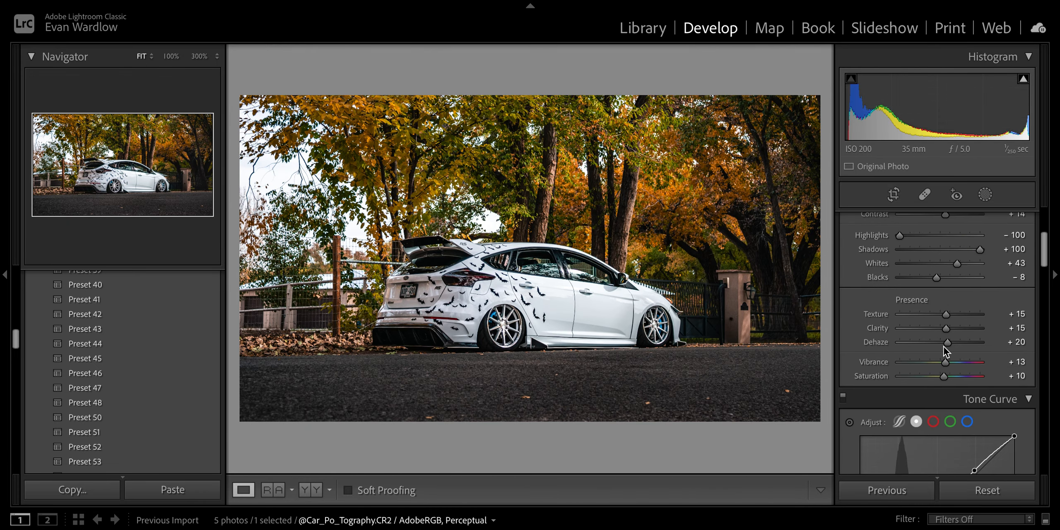
pyautogui.moveTo(959, 269); pyautogui.dragTo(959, 268)
pyautogui.click(1017, 361)
pyautogui.write('18')
pyautogui.press('Return')
pyautogui.scroll(-10, 974, 351)
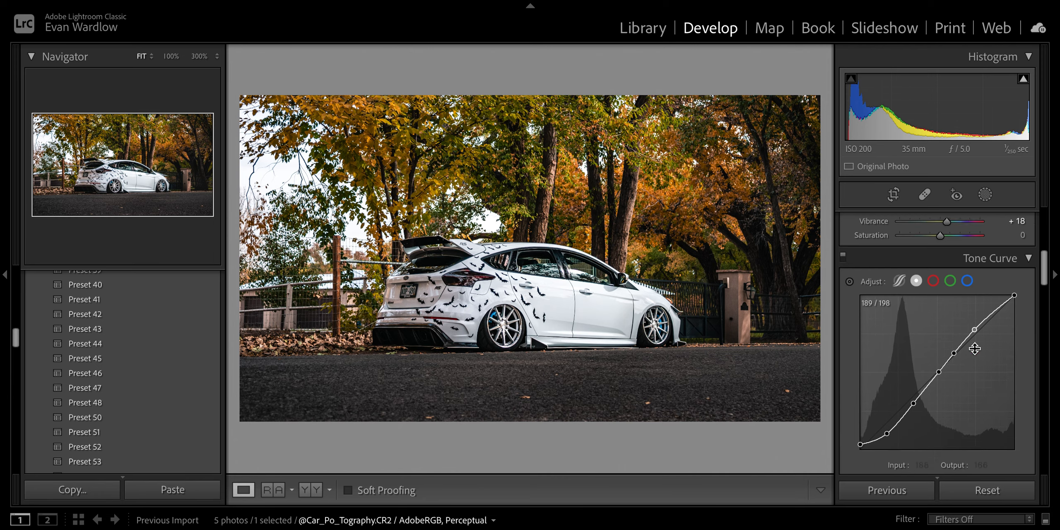
pyautogui.scroll(-5, 974, 347)
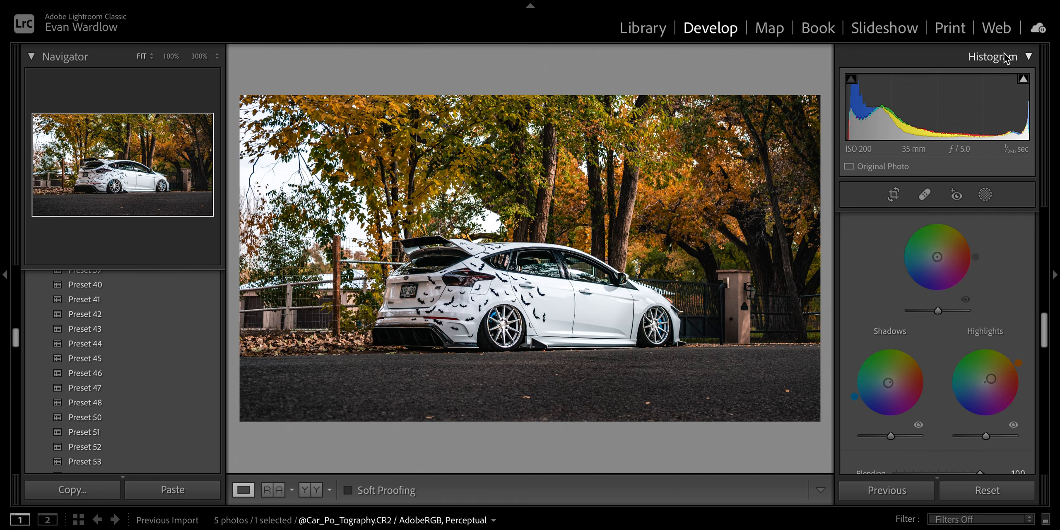
# Add a radial gradient mask over the black rear diffuser with Exposure 1.08 and Shadows 13
pyautogui.scroll(10, 981, 301)
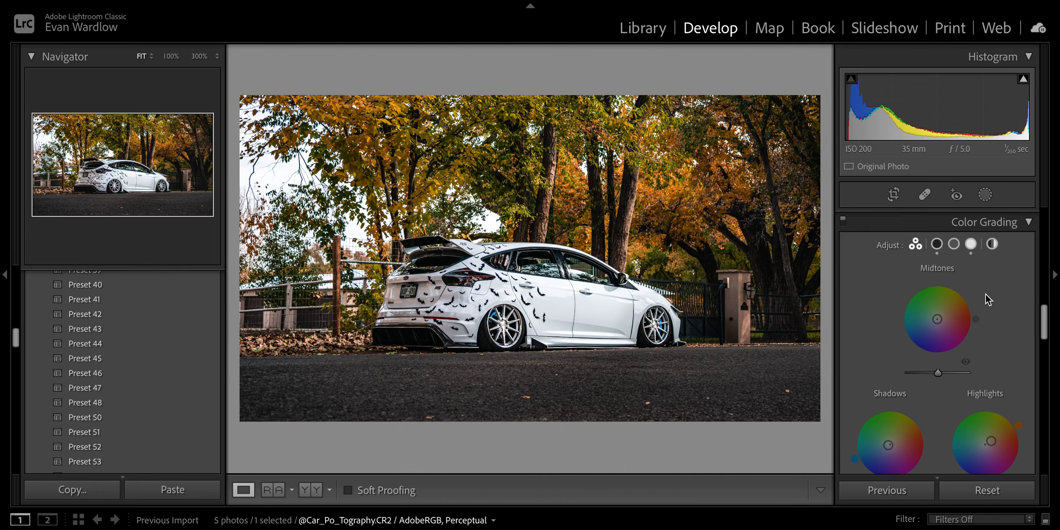
pyautogui.click(984, 194)
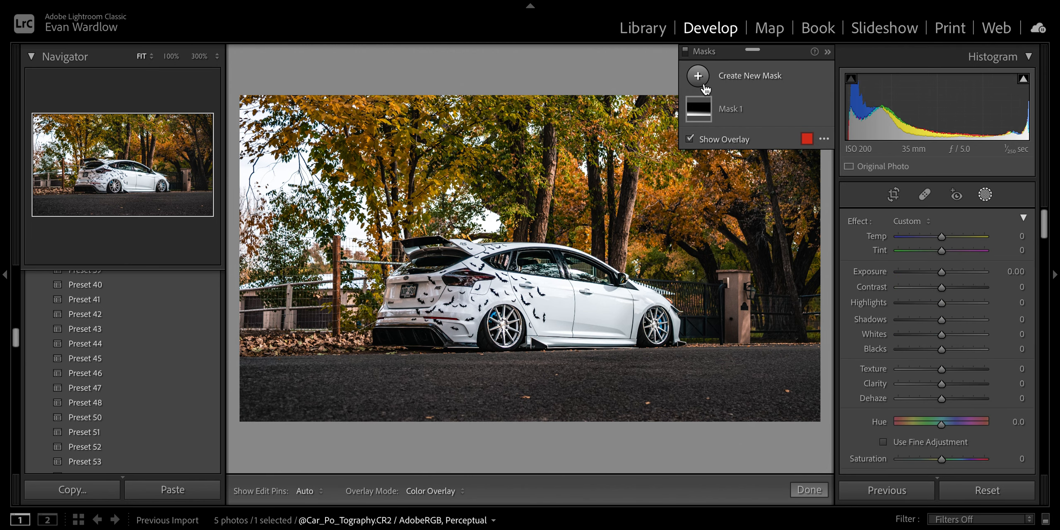
pyautogui.click(698, 76)
pyautogui.click(773, 192)
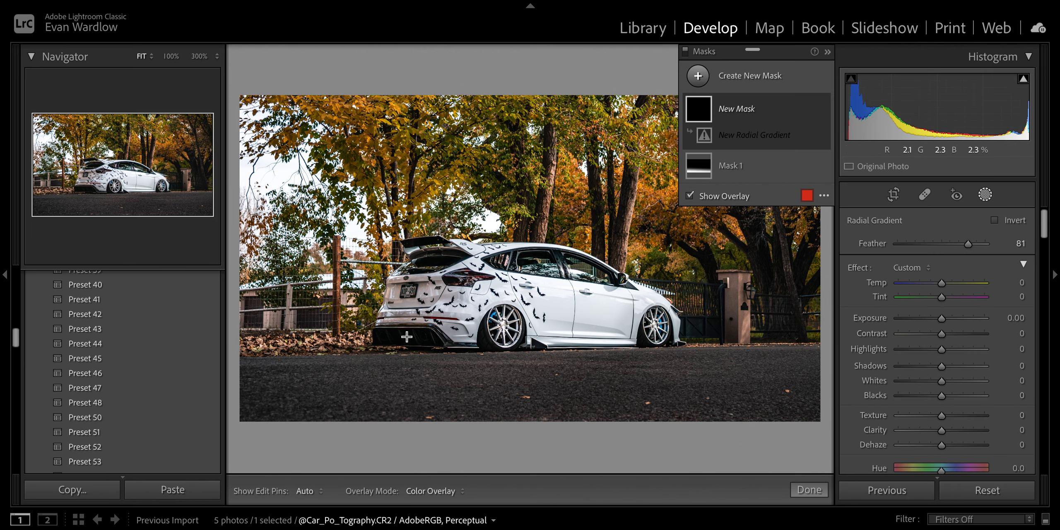
pyautogui.moveTo(406, 336); pyautogui.dragTo(448, 346)
pyautogui.moveTo(942, 365); pyautogui.dragTo(946, 367)
pyautogui.moveTo(942, 318); pyautogui.dragTo(954, 321)
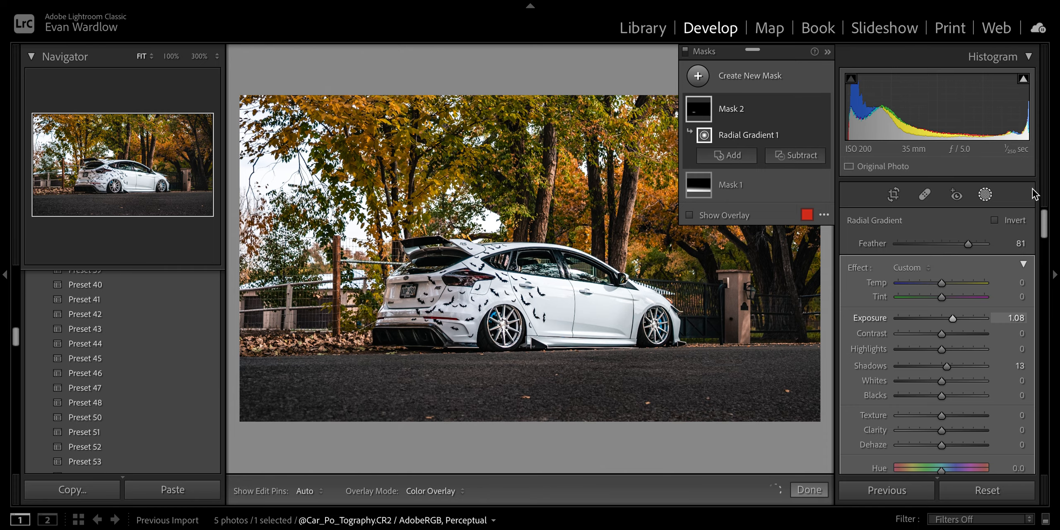
pyautogui.click(985, 194)
# Inspect the masked rear diffuser at 300% zoom and compare the whole edit with the reference photo
pyautogui.click(417, 335)
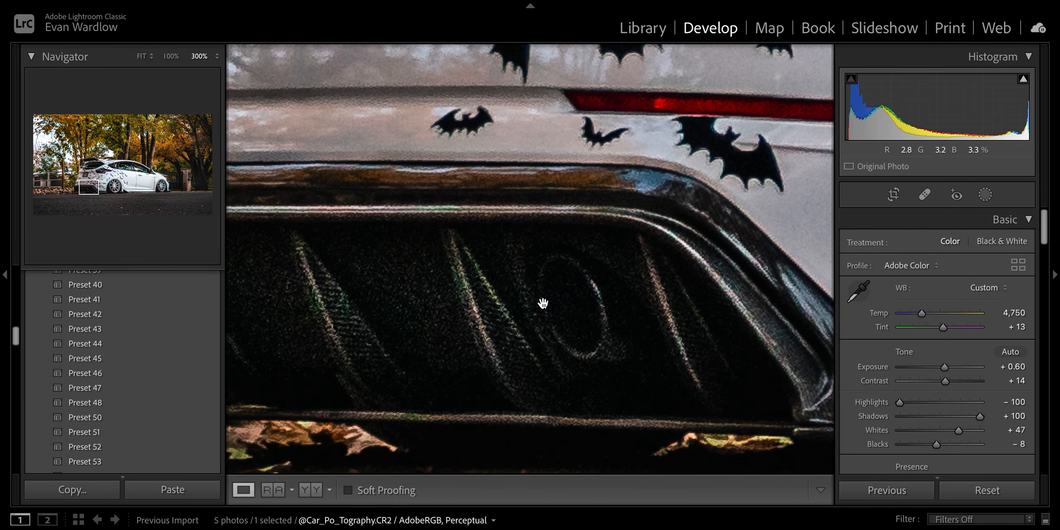
pyautogui.moveTo(543, 303); pyautogui.dragTo(670, 316)
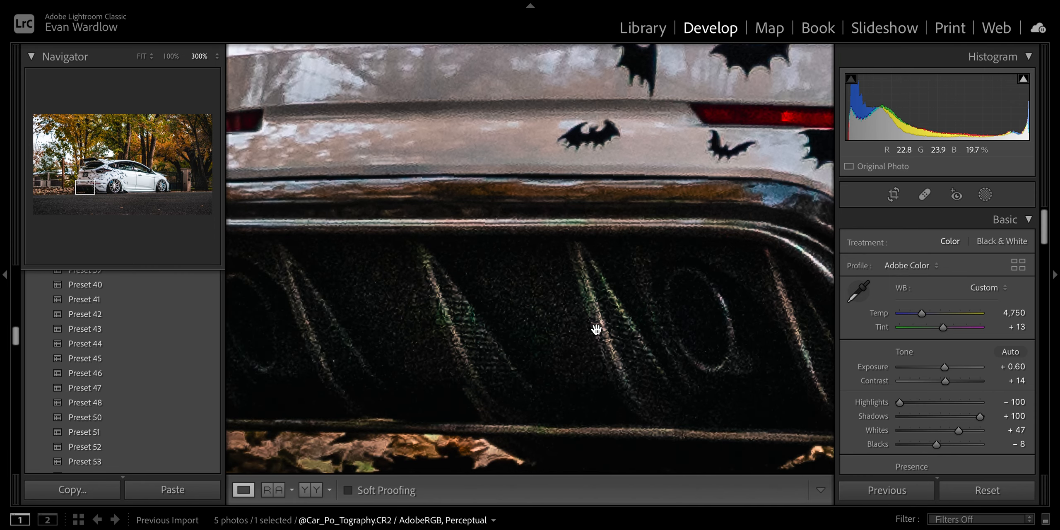
pyautogui.click(141, 57)
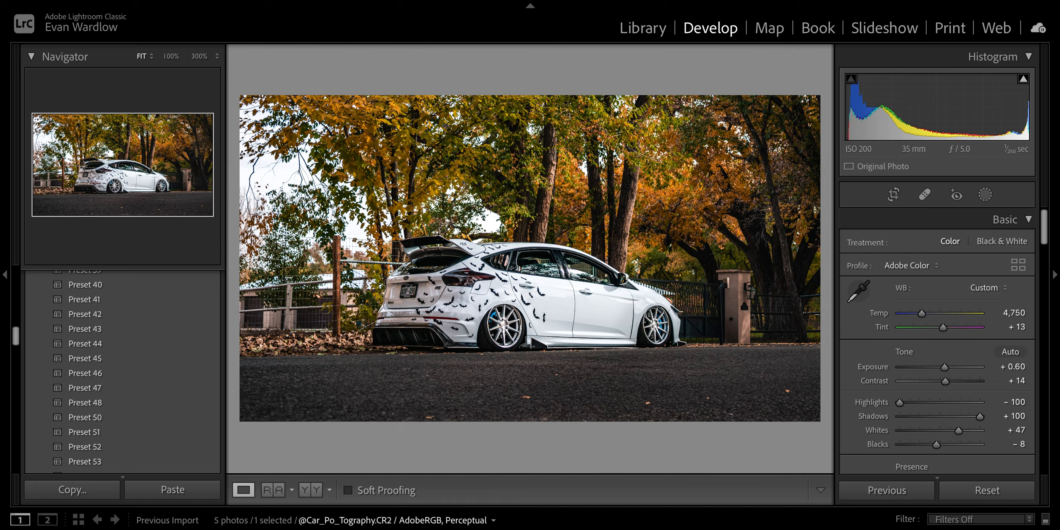
pyautogui.click(273, 490)
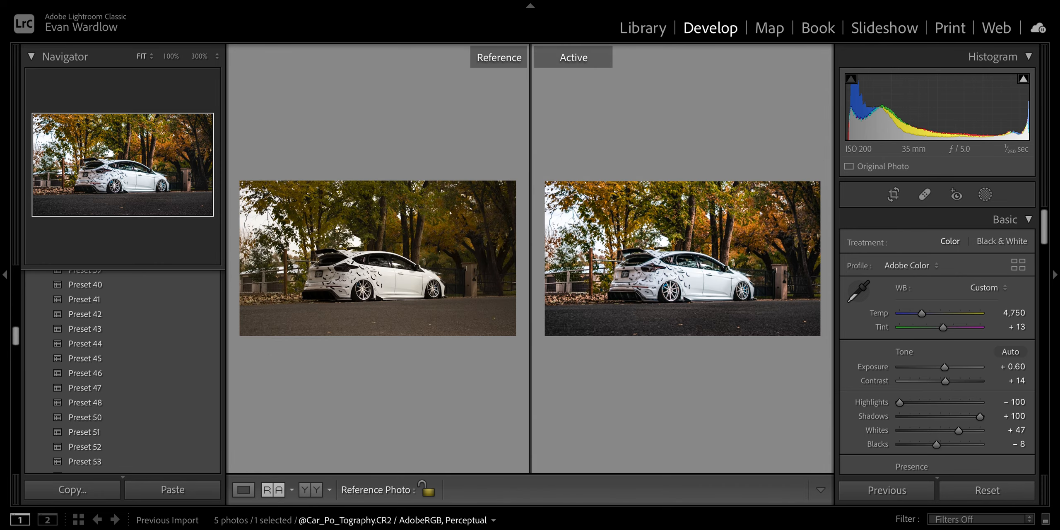
# Open the next photo, the blue car on the bridge, in single-photo view and turn on soft proofing
pyautogui.click(245, 492)
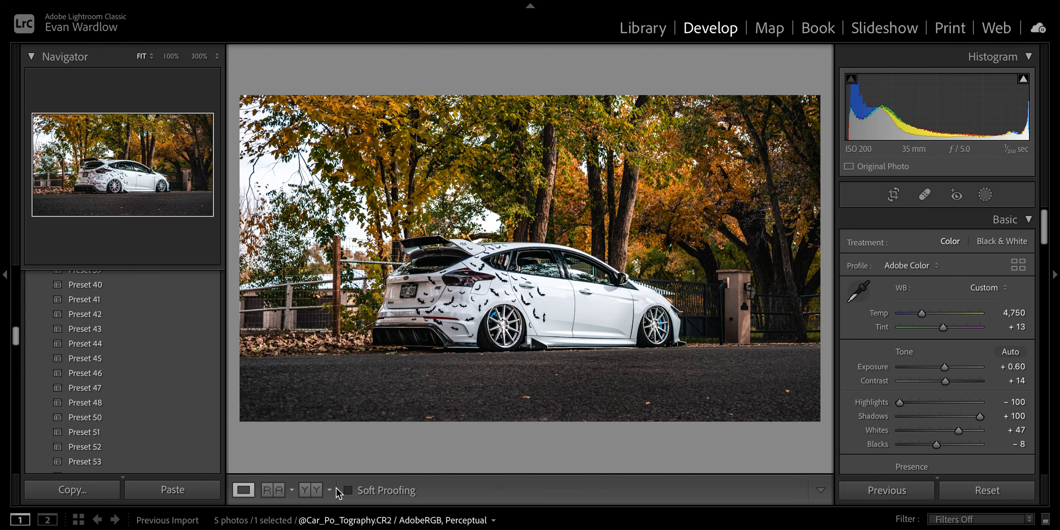
pyautogui.press('Right')
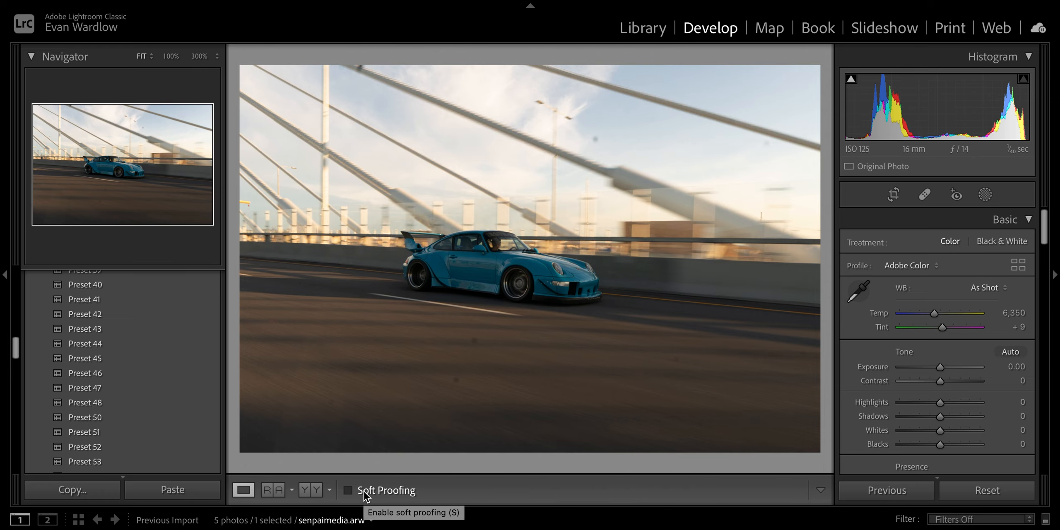
pyautogui.click(349, 490)
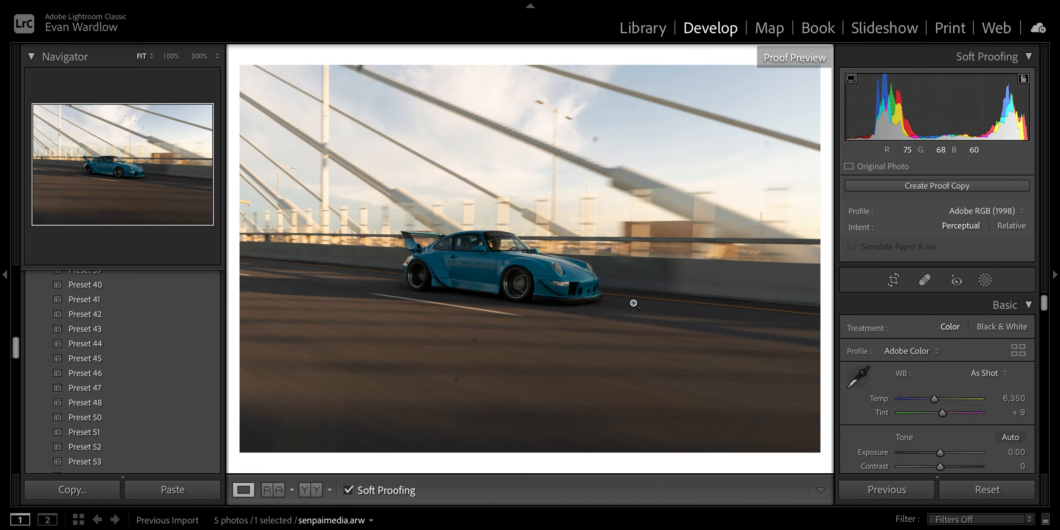
# Examine the blue car, the road surface and the bridge cables against the sky at 300% zoom
pyautogui.click(543, 280)
pyautogui.moveTo(522, 238); pyautogui.dragTo(725, 252)
pyautogui.click(142, 57)
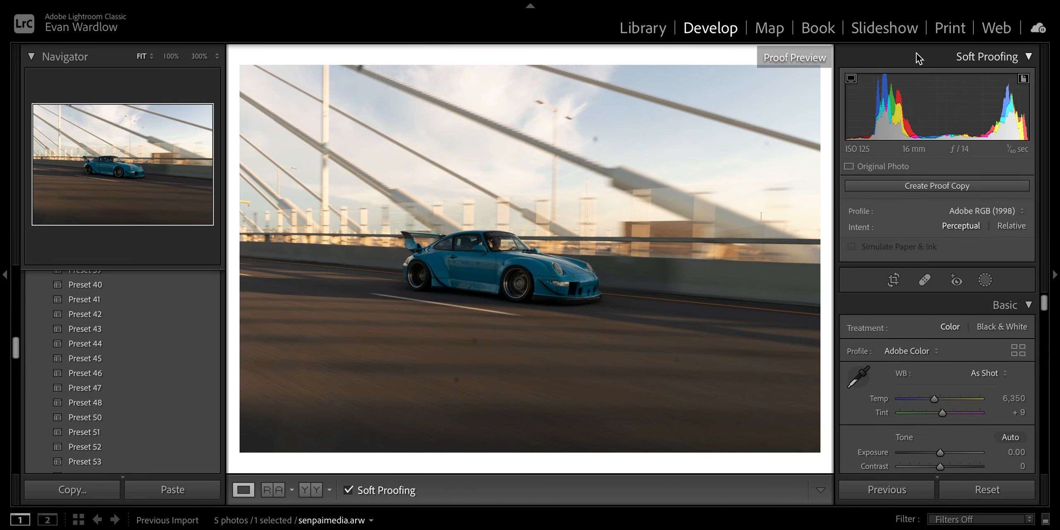
pyautogui.click(961, 60)
pyautogui.click(957, 62)
pyautogui.click(987, 62)
pyautogui.moveTo(497, 373); pyautogui.dragTo(502, 232)
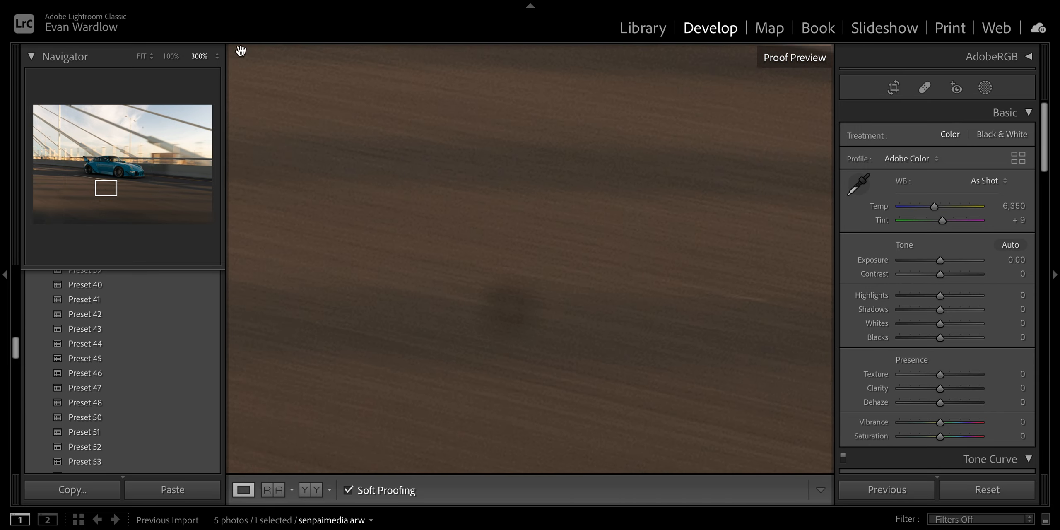
pyautogui.click(138, 58)
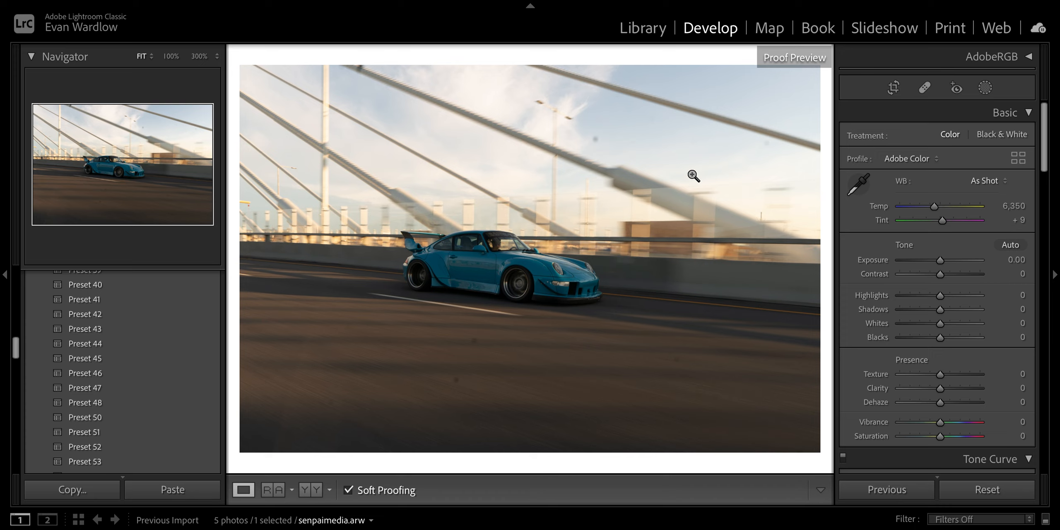
pyautogui.click(609, 145)
pyautogui.click(140, 59)
# Crop the photo to a 16 x 9 aspect ratio and rotate it to an angle of -1.68
pyautogui.click(894, 88)
pyautogui.click(977, 137)
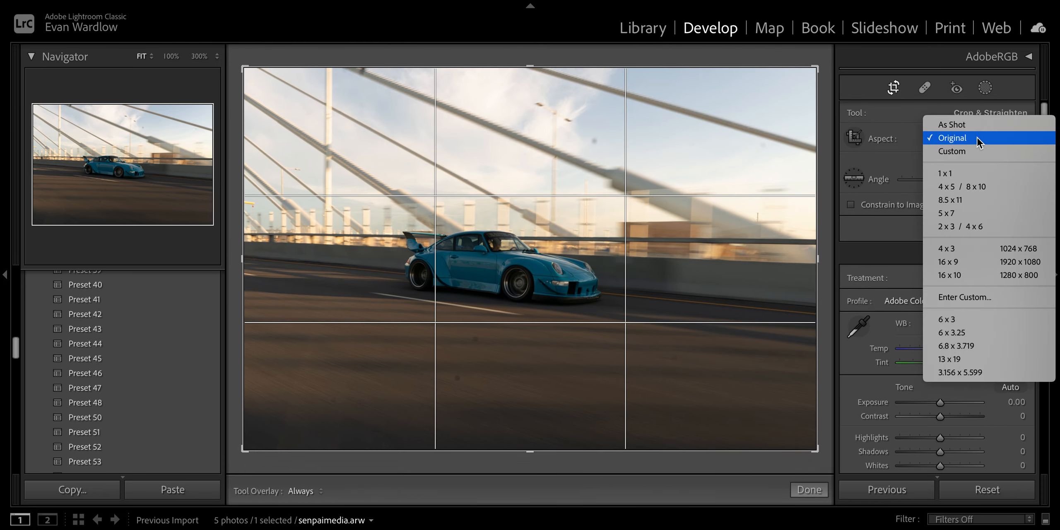
pyautogui.click(960, 261)
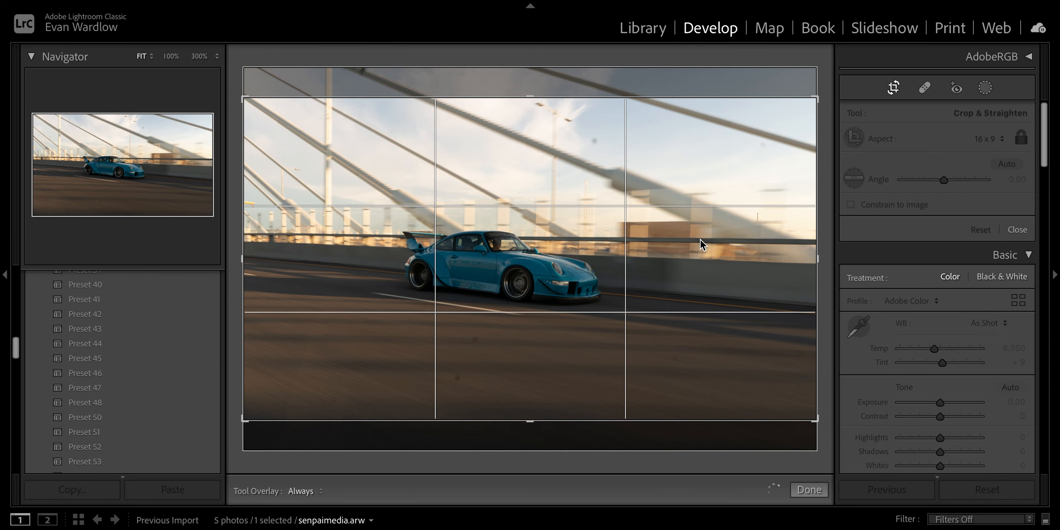
pyautogui.moveTo(799, 430); pyautogui.dragTo(842, 425)
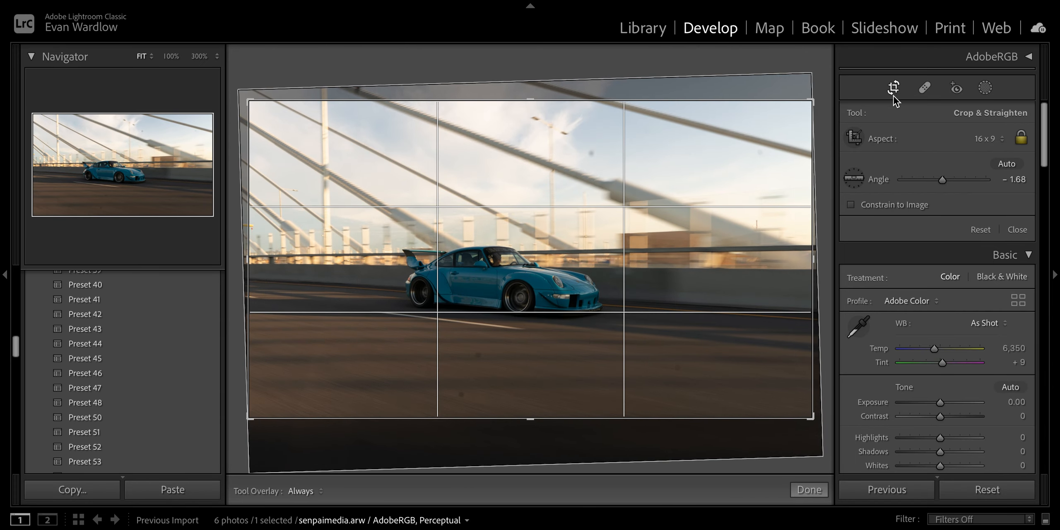
pyautogui.click(892, 93)
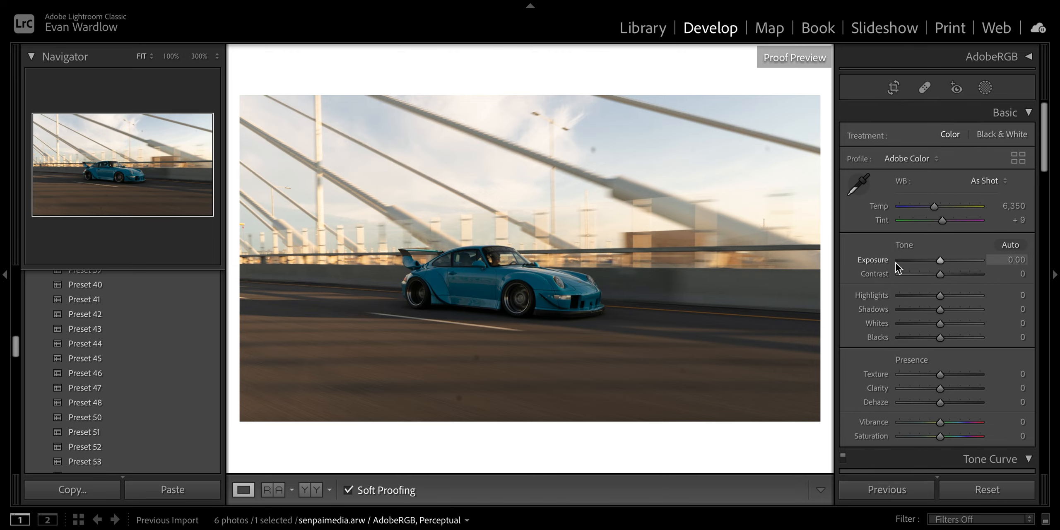
# Apply Preset 57 and compare the result with the unedited photo of the blue car set as reference
pyautogui.scroll(-3, 133, 346)
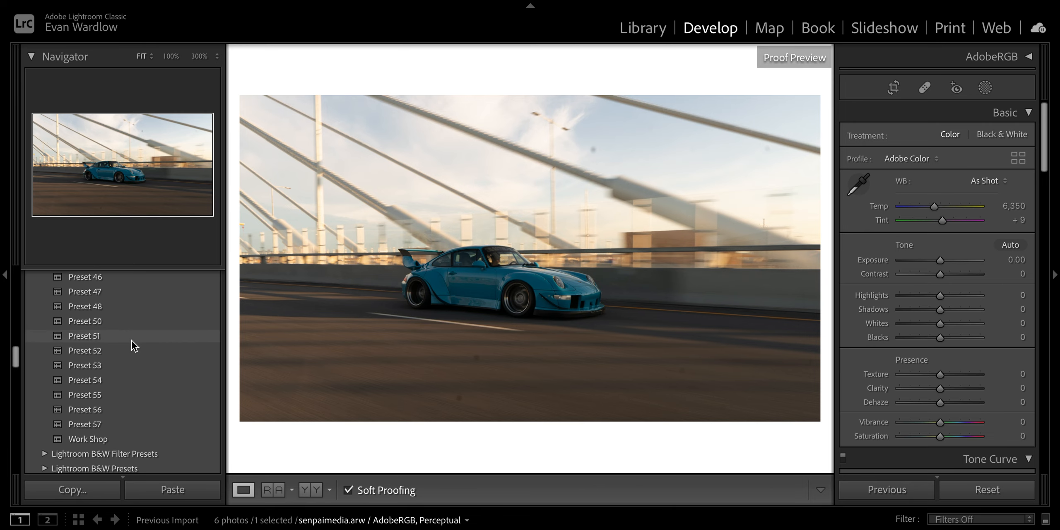
pyautogui.click(110, 428)
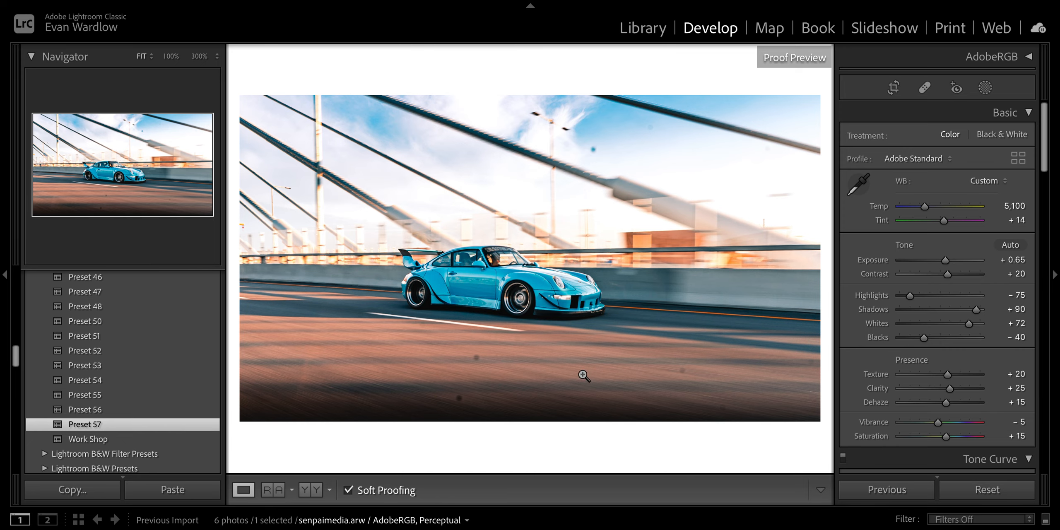
pyautogui.click(272, 490)
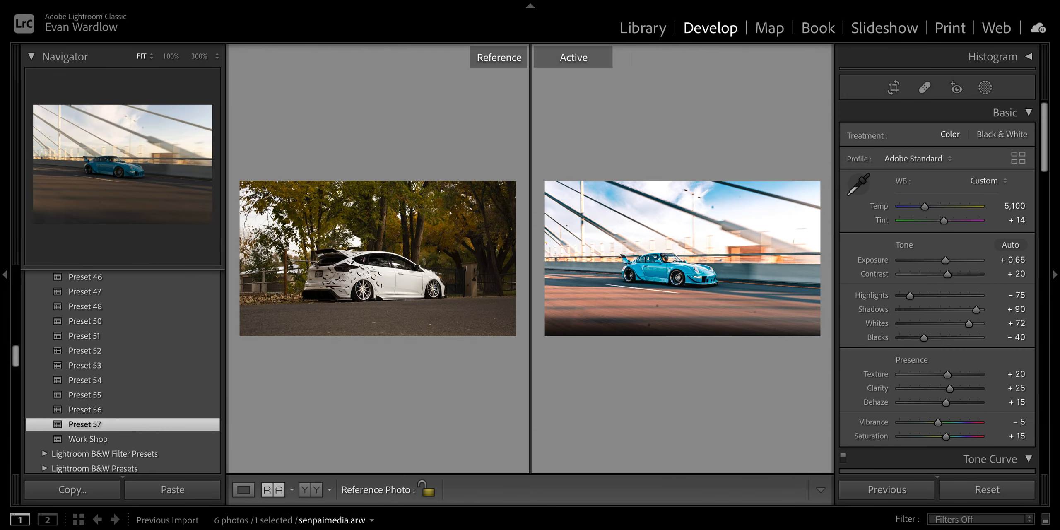
pyautogui.moveTo(174, 529); pyautogui.dragTo(389, 264)
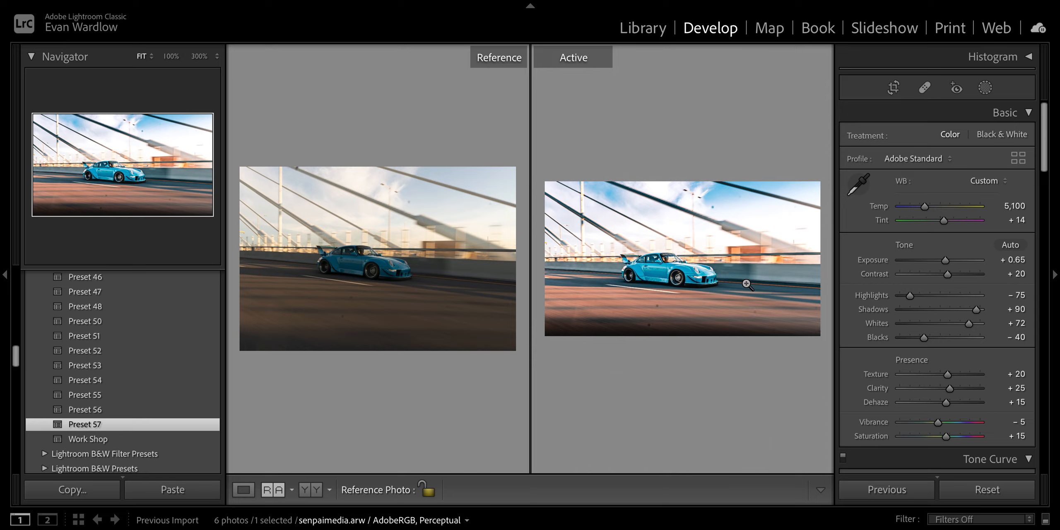
pyautogui.click(244, 490)
# Set the white balance Tint to +12
pyautogui.click(1017, 220)
pyautogui.write('12')
pyautogui.press('Return')
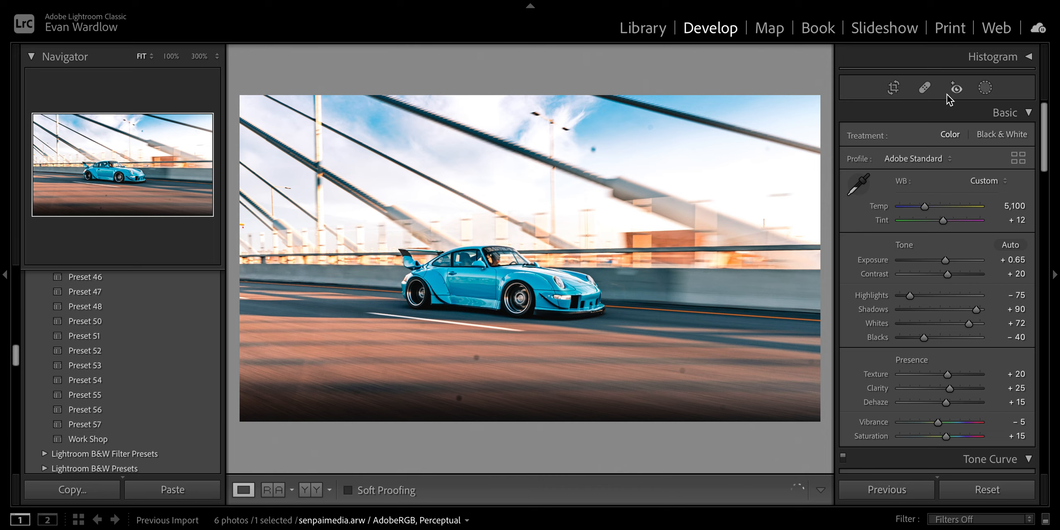
# Delete the preset's linear gradient mask from the sky
pyautogui.click(985, 87)
pyautogui.click(716, 112)
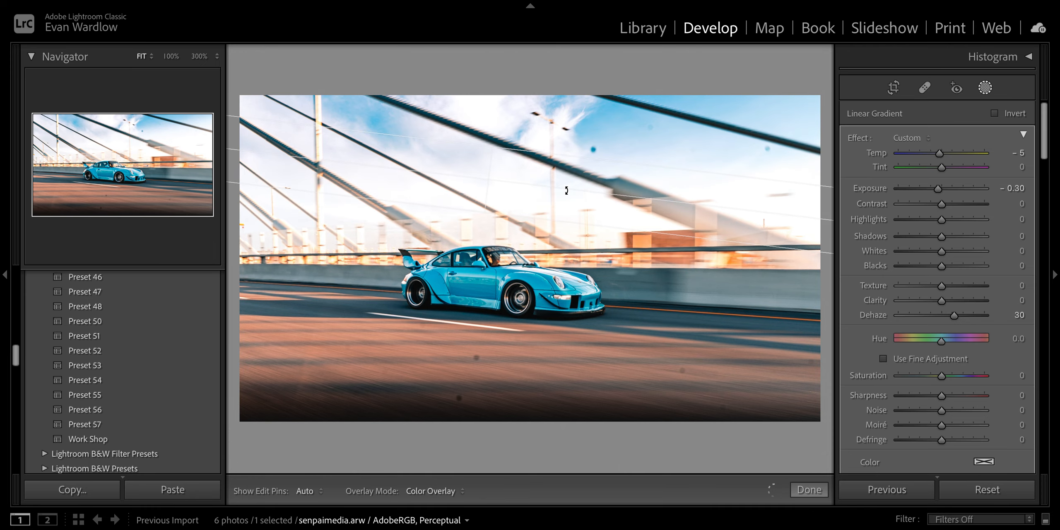
pyautogui.click(785, 106)
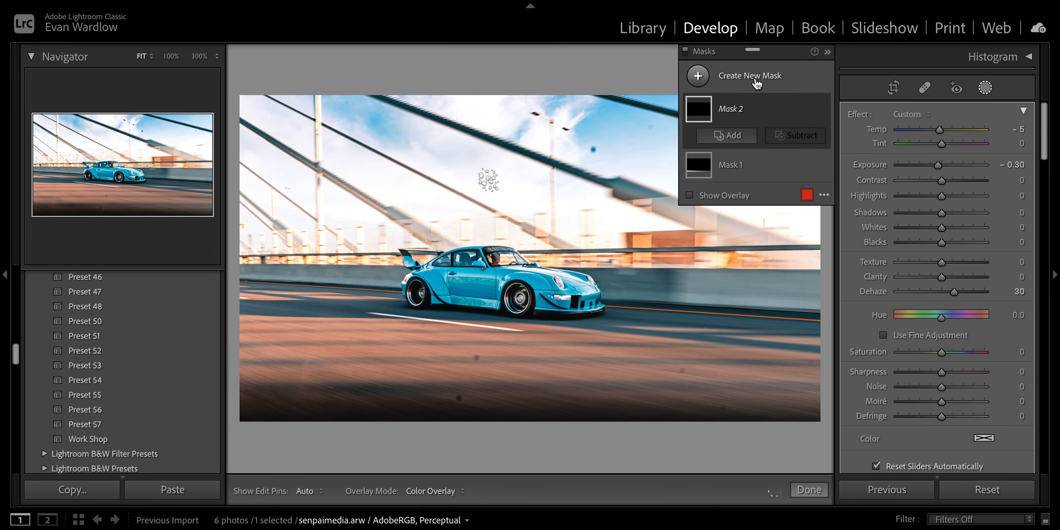
pyautogui.click(983, 91)
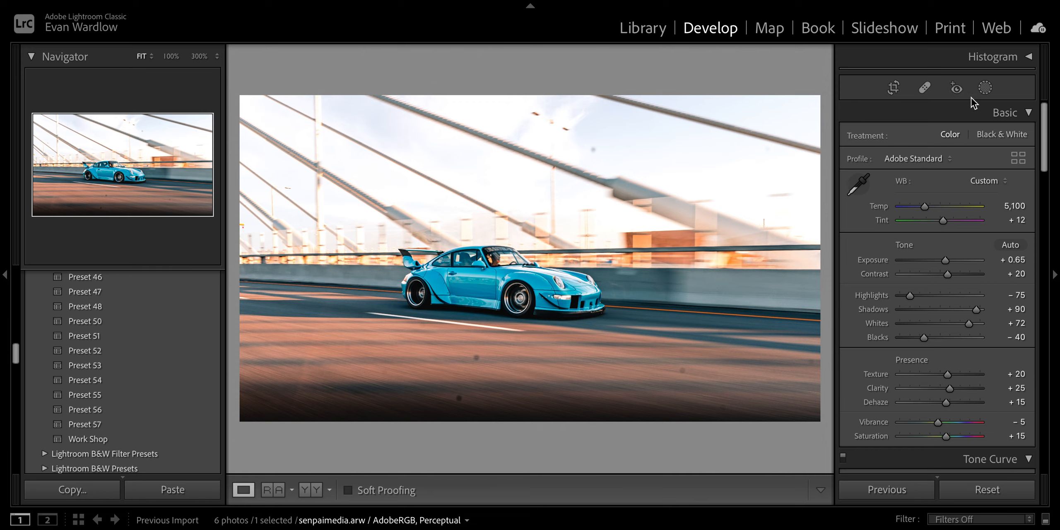
# Add a Select Sky mask with Exposure -0.64, Temp -6, Tint -7 and Dehaze 17
pyautogui.click(985, 88)
pyautogui.click(698, 76)
pyautogui.click(782, 125)
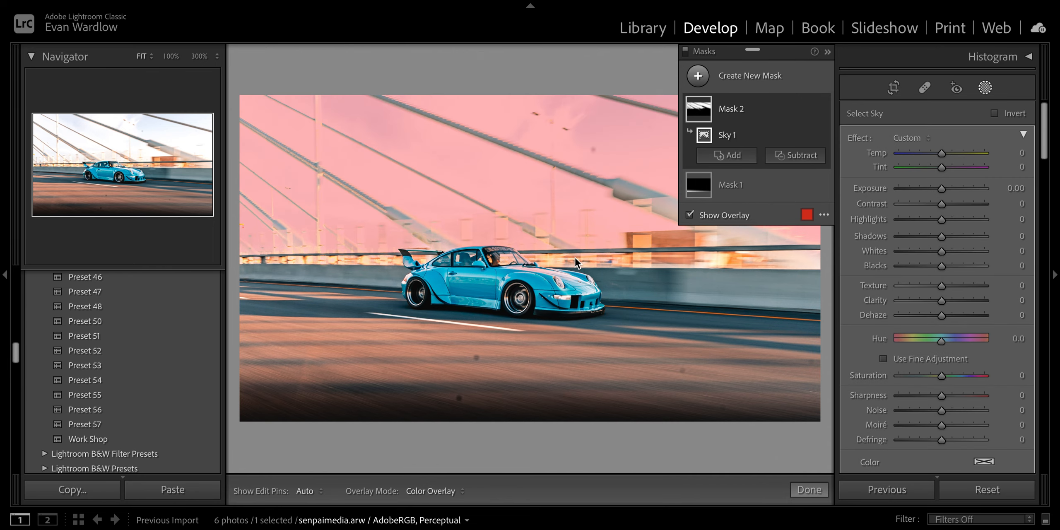
pyautogui.moveTo(939, 194); pyautogui.dragTo(935, 194)
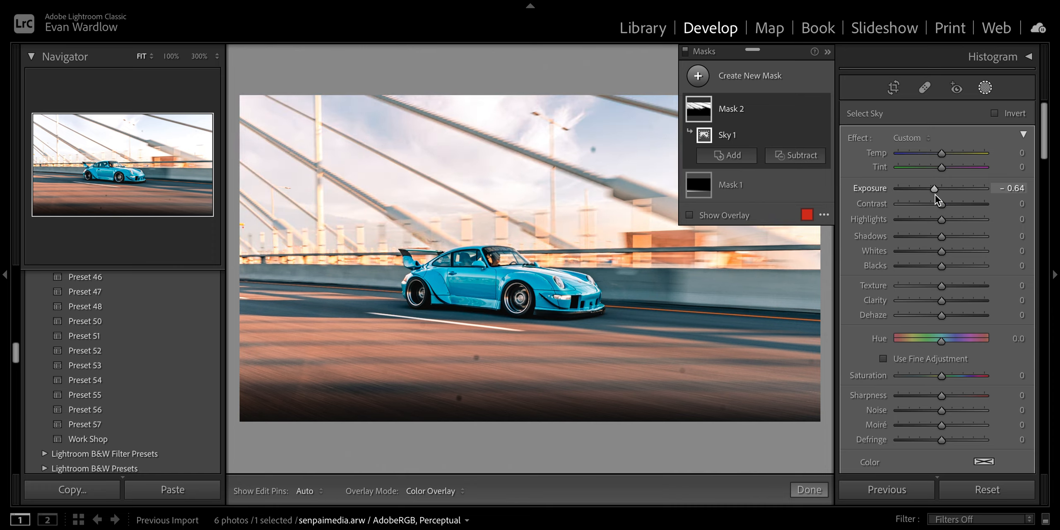
pyautogui.moveTo(945, 153); pyautogui.dragTo(942, 155)
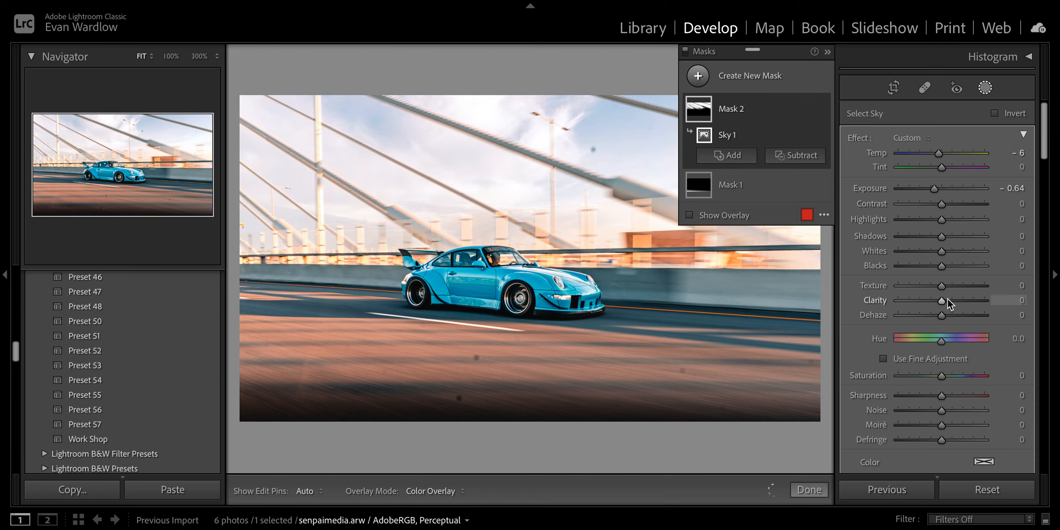
pyautogui.moveTo(945, 316); pyautogui.dragTo(950, 316)
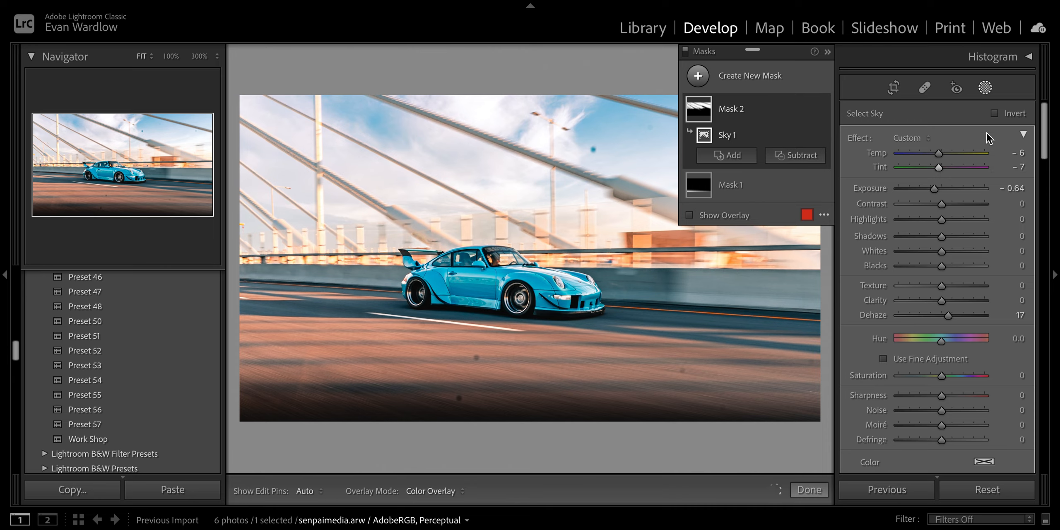
pyautogui.click(983, 89)
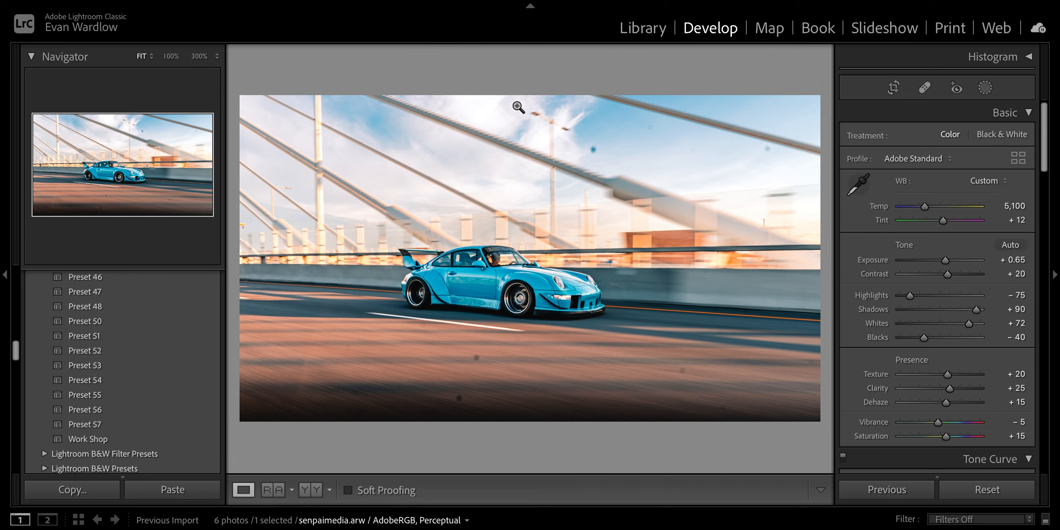
pyautogui.click(985, 87)
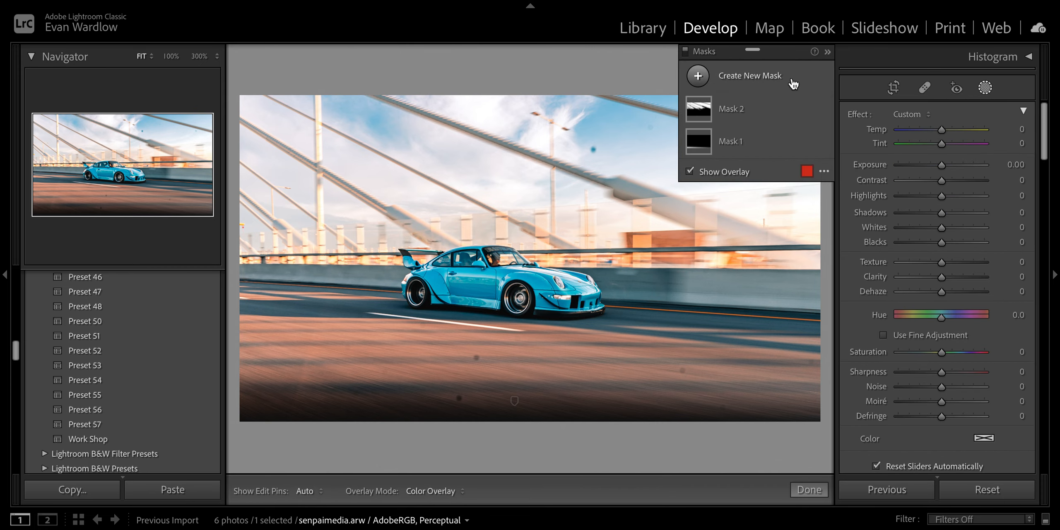
pyautogui.click(706, 78)
pyautogui.click(1003, 85)
pyautogui.click(995, 85)
pyautogui.click(984, 88)
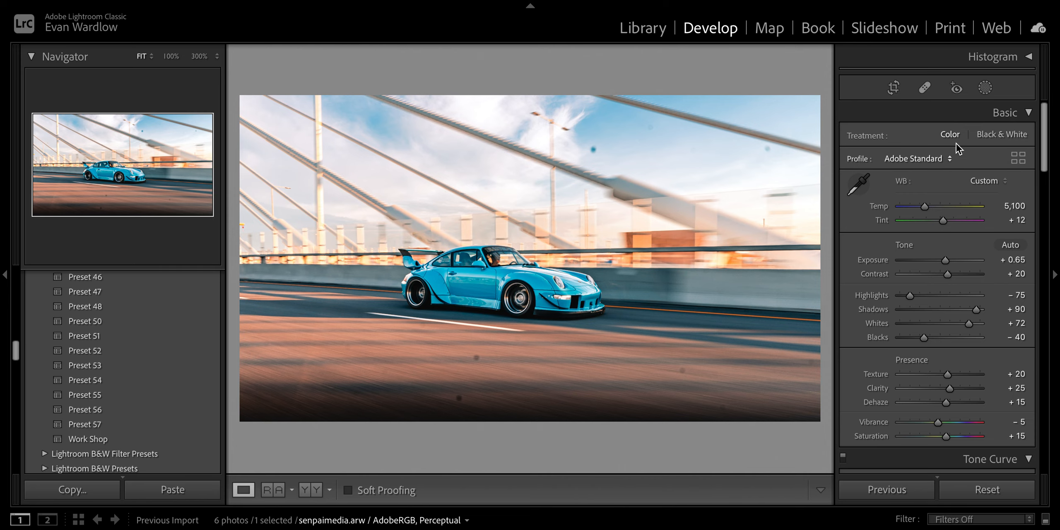
# Move the road's linear gradient down past the photo's lower edge with a wider transition, and compare the edit with the reference photo
pyautogui.click(984, 88)
pyautogui.click(703, 142)
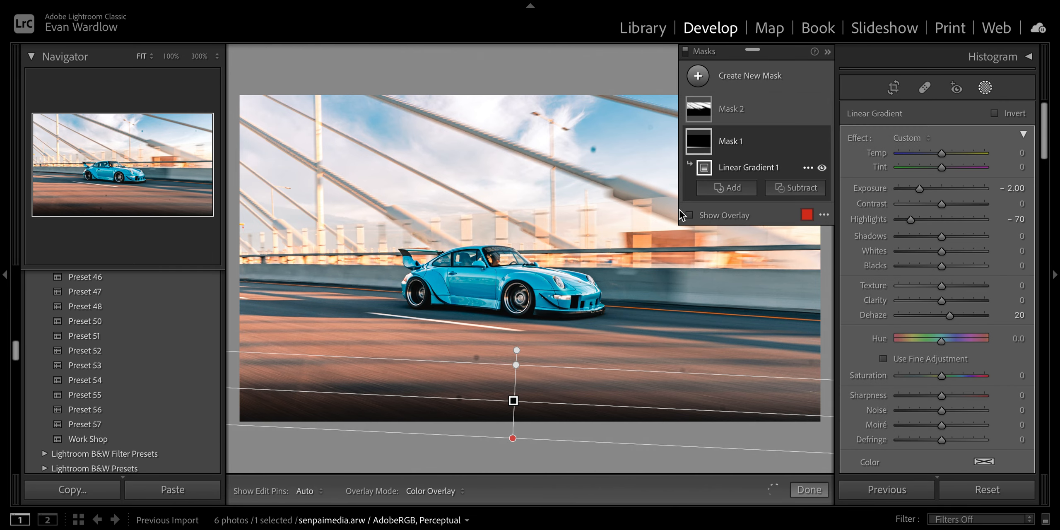
pyautogui.moveTo(586, 402); pyautogui.dragTo(627, 401)
pyautogui.moveTo(599, 365); pyautogui.dragTo(594, 293)
pyautogui.moveTo(514, 365); pyautogui.dragTo(520, 436)
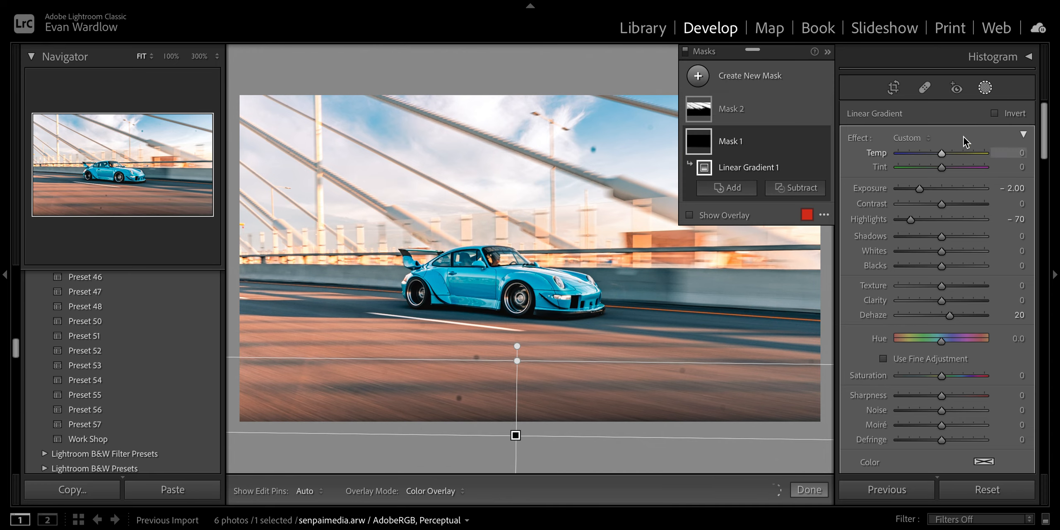
pyautogui.click(985, 87)
pyautogui.click(279, 493)
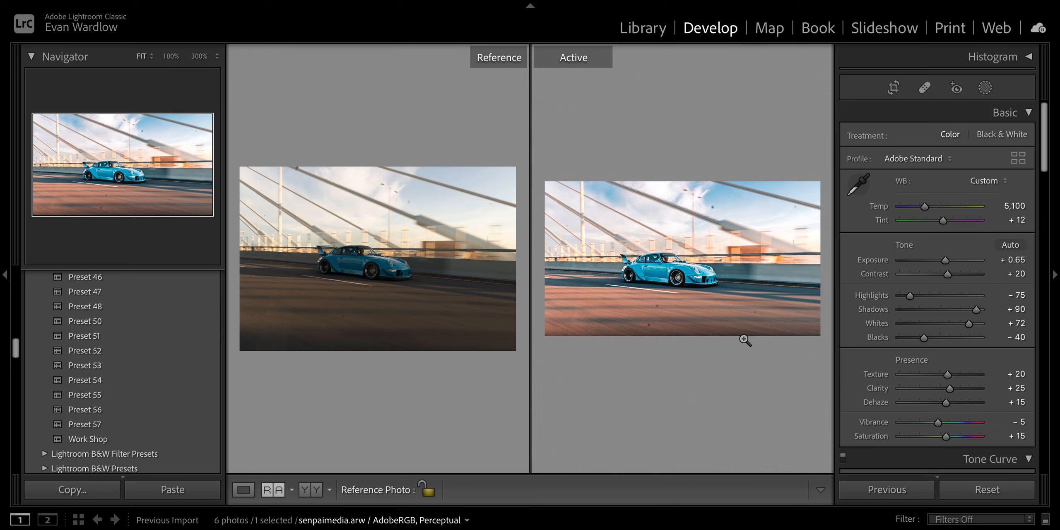
pyautogui.click(243, 489)
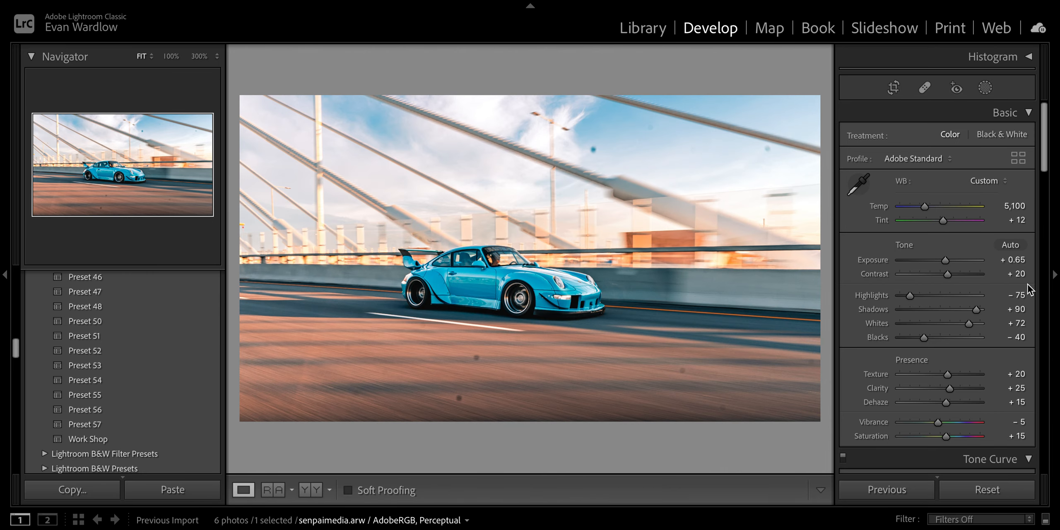
# Adjust the Orange hue in the HSL colors and review the other color channels
pyautogui.scroll(-1, 994, 290)
pyautogui.scroll(-10, 976, 286)
pyautogui.click(887, 315)
pyautogui.moveTo(945, 352); pyautogui.dragTo(935, 355)
pyautogui.click(904, 314)
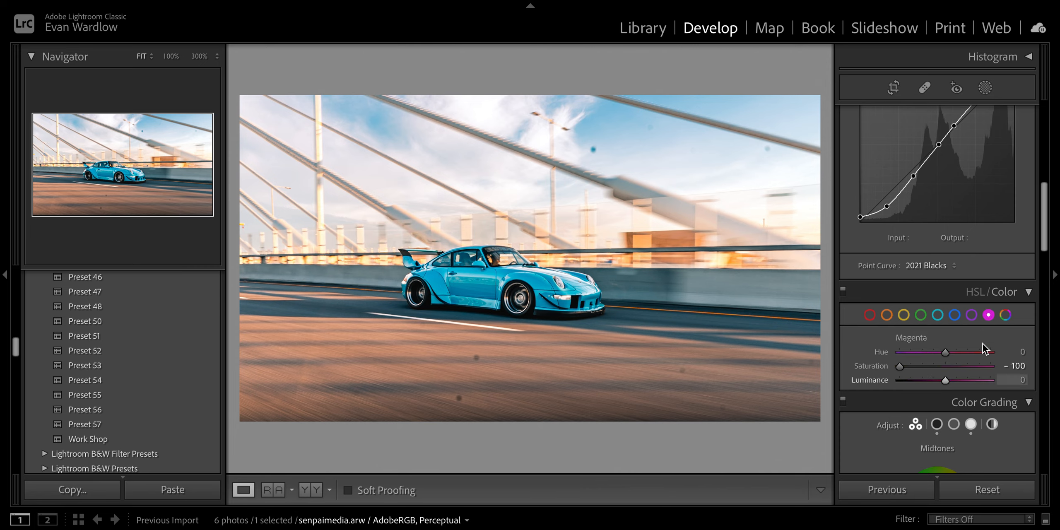
# Set the overall Saturation to 0 and Vibrance to +20, and compare the edit with the reference photo
pyautogui.scroll(10, 981, 335)
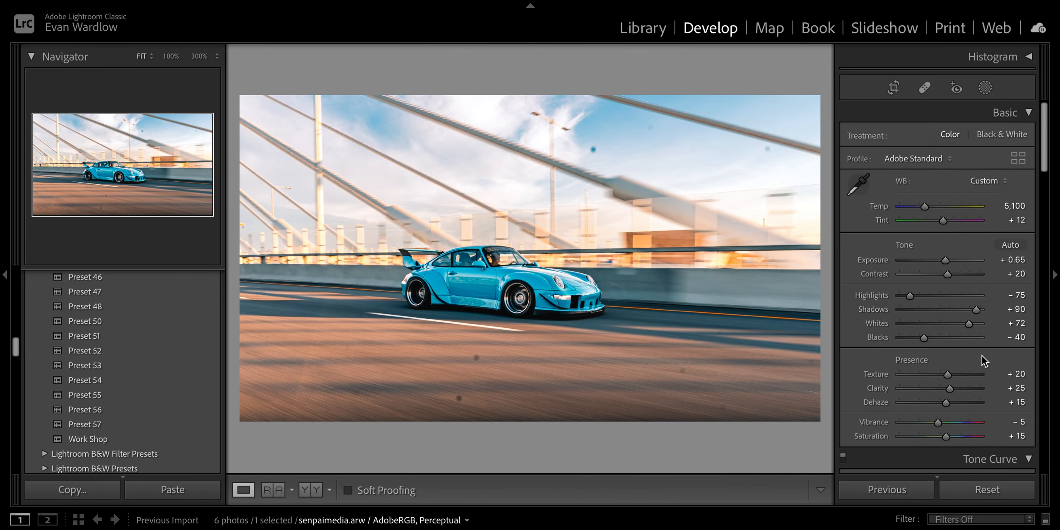
pyautogui.keyDown('alt'); pyautogui.click(971, 325); pyautogui.keyUp('alt')
pyautogui.scroll(-4, 962, 403)
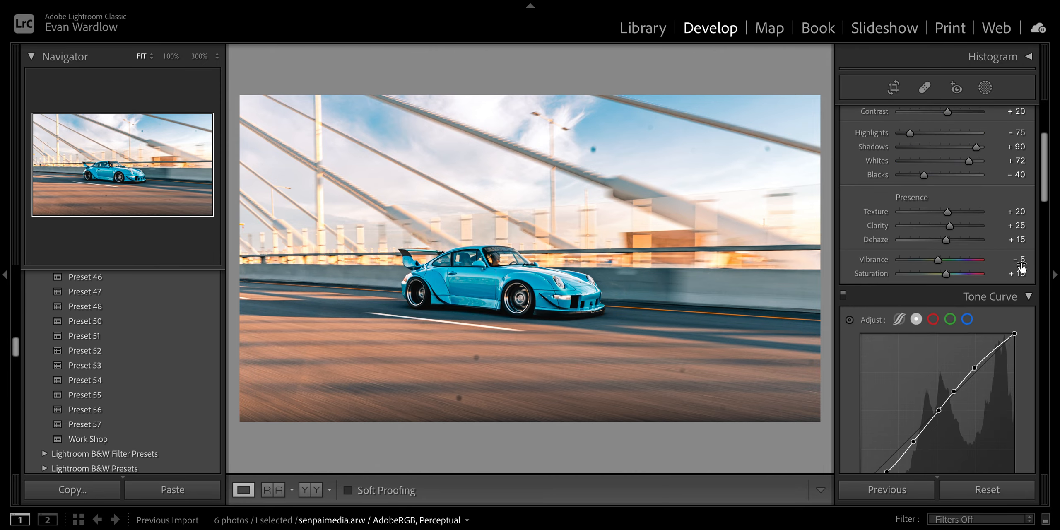
pyautogui.doubleClick(871, 274)
pyautogui.click(1021, 259)
pyautogui.write('20')
pyautogui.press('Return')
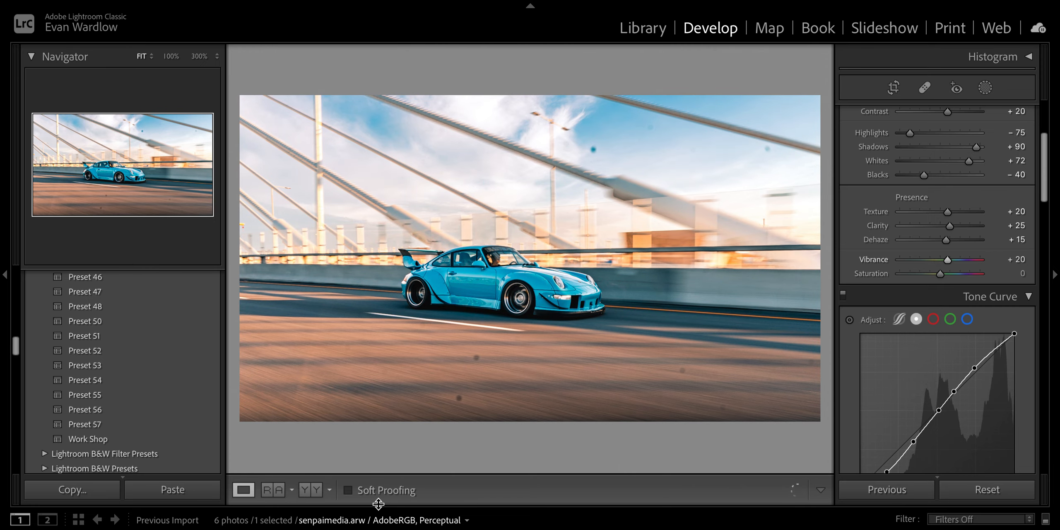
pyautogui.click(280, 493)
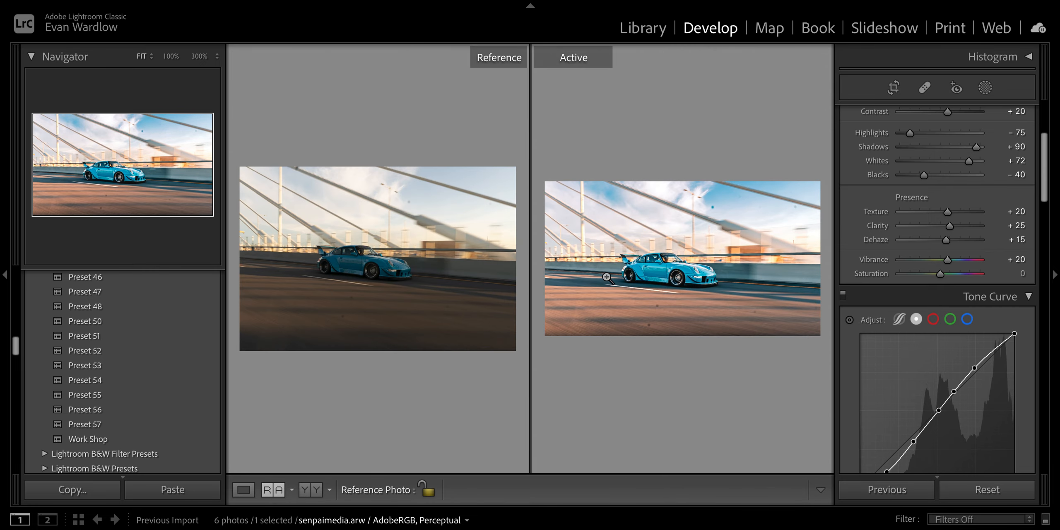
pyautogui.click(244, 490)
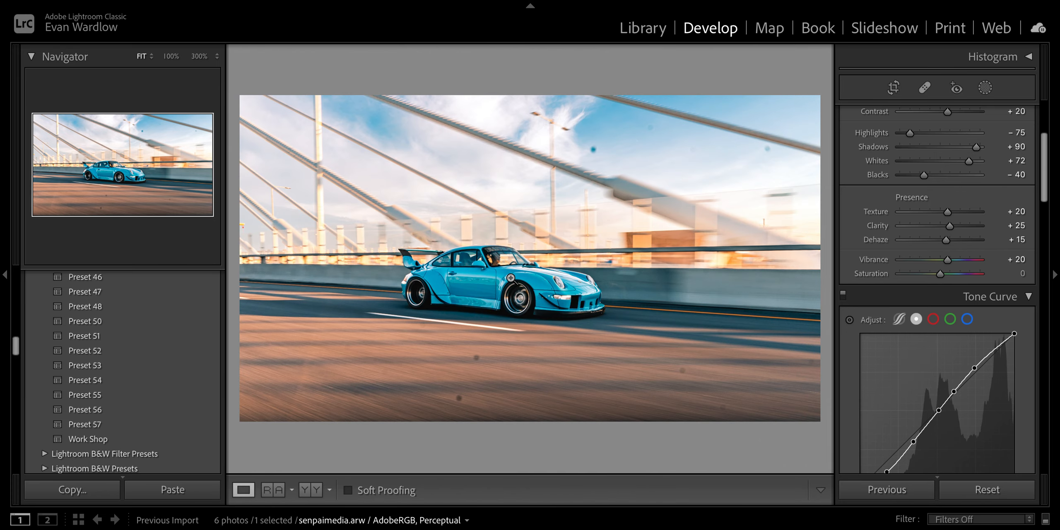
# Add a radial gradient mask over the car's windshield and driver, and set its Shadows to -44
pyautogui.click(501, 267)
pyautogui.moveTo(477, 278); pyautogui.dragTo(503, 311)
pyautogui.moveTo(447, 277)
pyautogui.mouseDown()
pyautogui.moveTo(451, 294)
pyautogui.moveTo(458, 242)
pyautogui.moveTo(439, 272)
pyautogui.mouseUp()
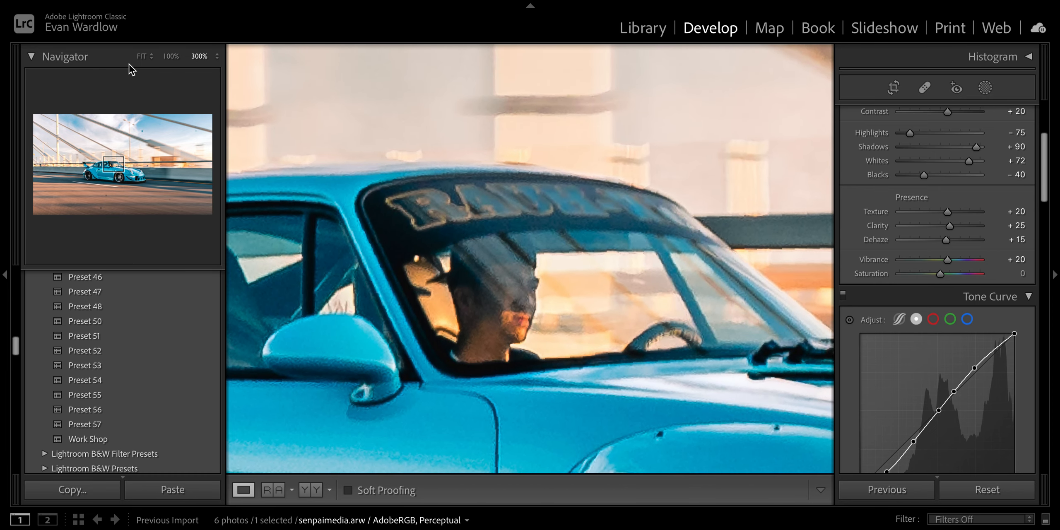
pyautogui.click(141, 56)
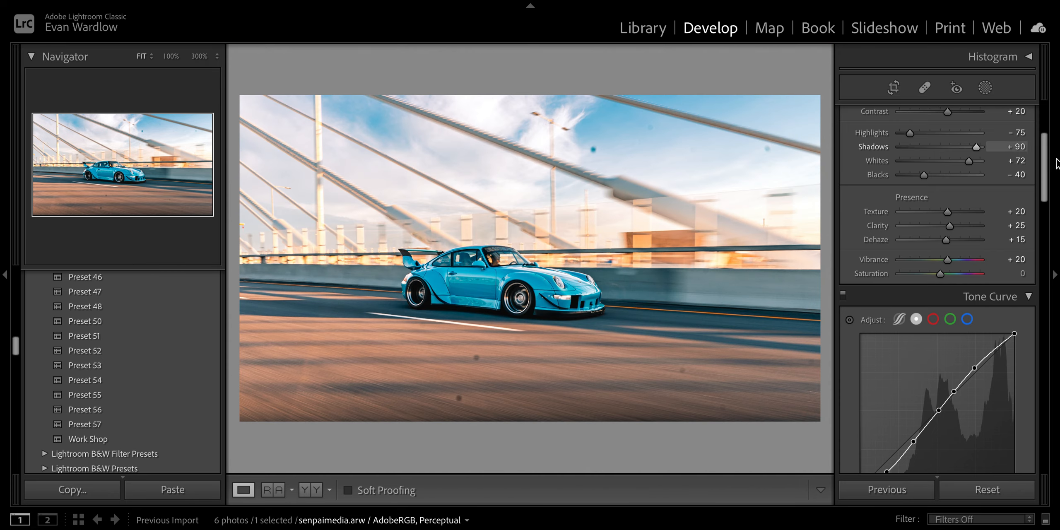
pyautogui.click(989, 91)
pyautogui.click(710, 78)
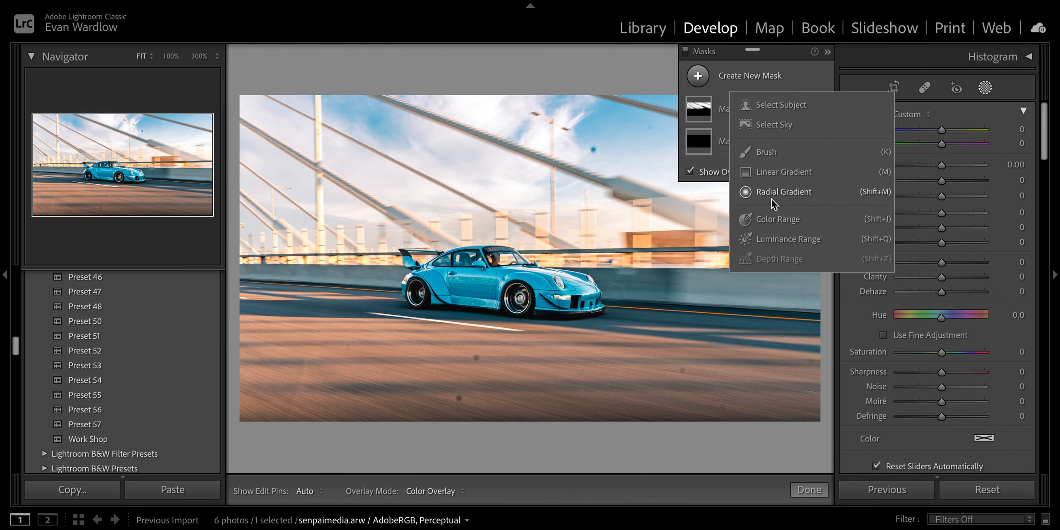
pyautogui.click(786, 192)
pyautogui.moveTo(510, 257); pyautogui.dragTo(534, 268)
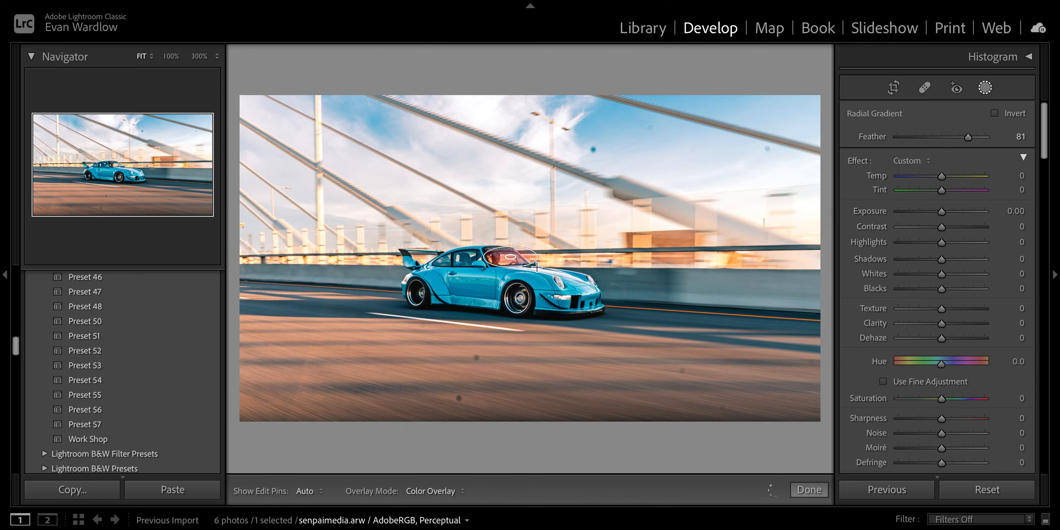
pyautogui.moveTo(940, 260); pyautogui.dragTo(923, 262)
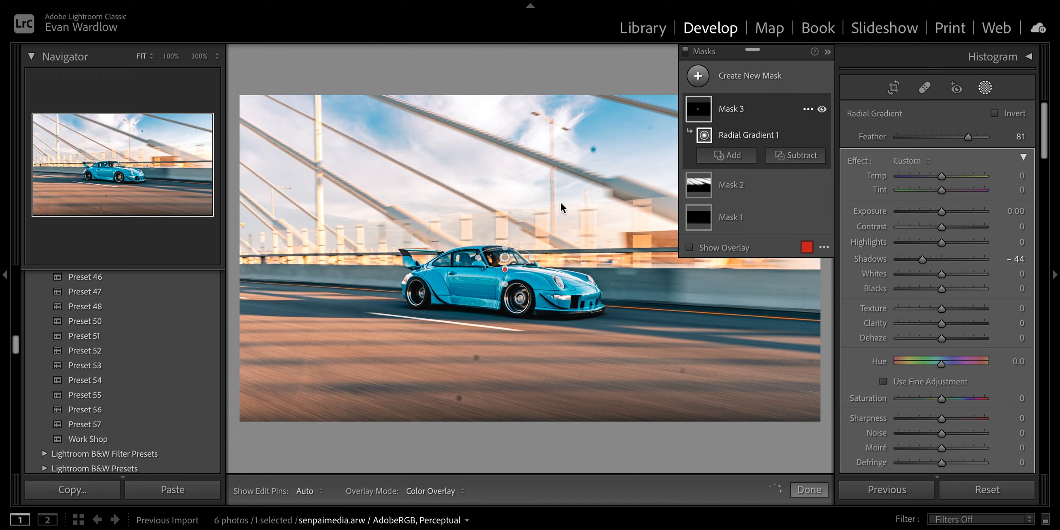
pyautogui.click(984, 88)
# Add a radial gradient mask around the car's rear wheel with Exposure 0.75 and Shadows 32
pyautogui.click(416, 296)
pyautogui.moveTo(517, 262); pyautogui.dragTo(493, 256)
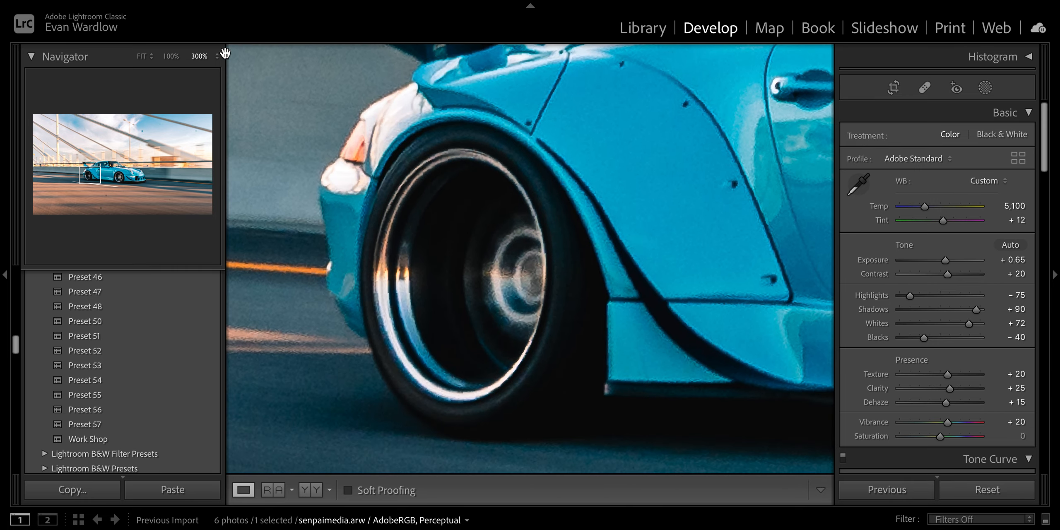
pyautogui.click(141, 57)
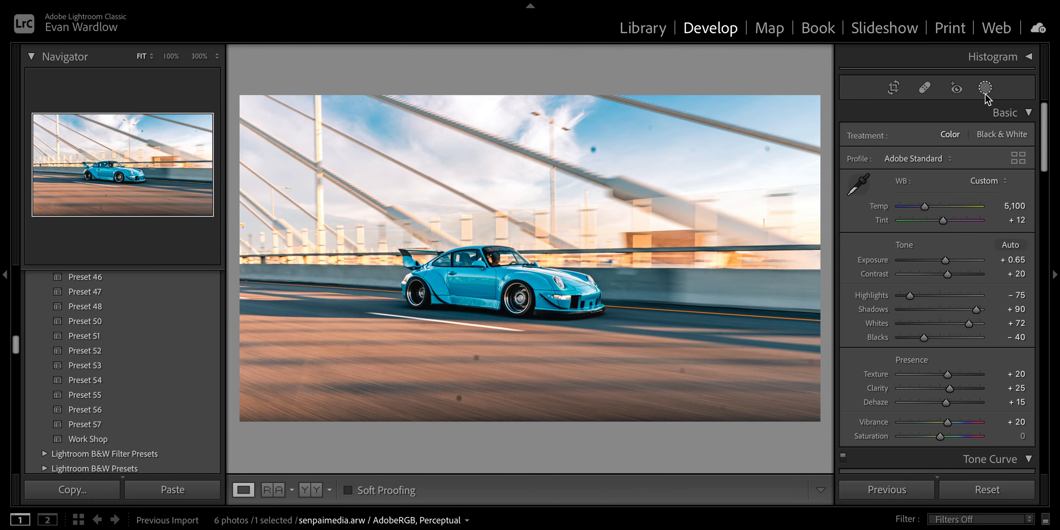
pyautogui.click(985, 95)
pyautogui.click(698, 76)
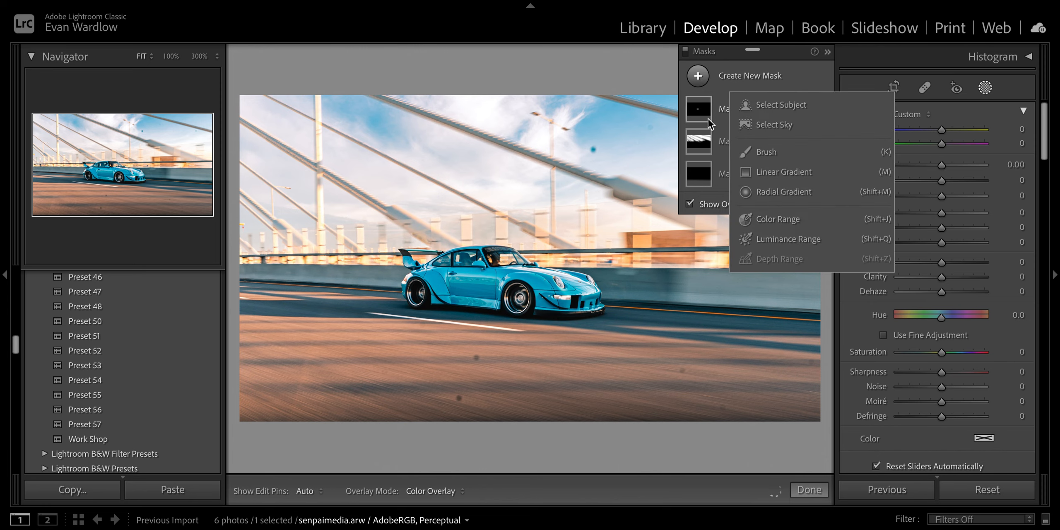
pyautogui.click(779, 194)
pyautogui.moveTo(416, 293); pyautogui.dragTo(426, 308)
pyautogui.moveTo(943, 261); pyautogui.dragTo(956, 265)
pyautogui.moveTo(940, 211); pyautogui.dragTo(947, 217)
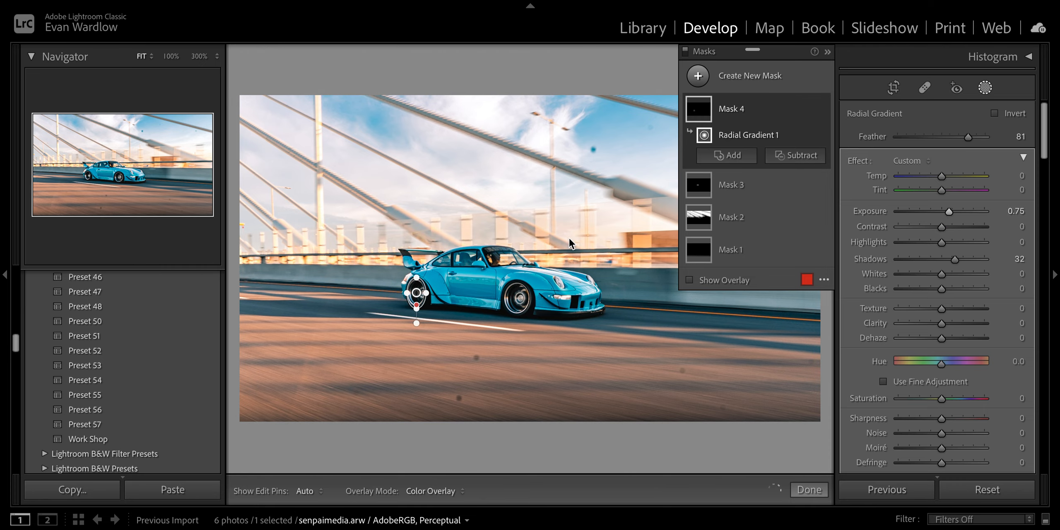
pyautogui.click(985, 88)
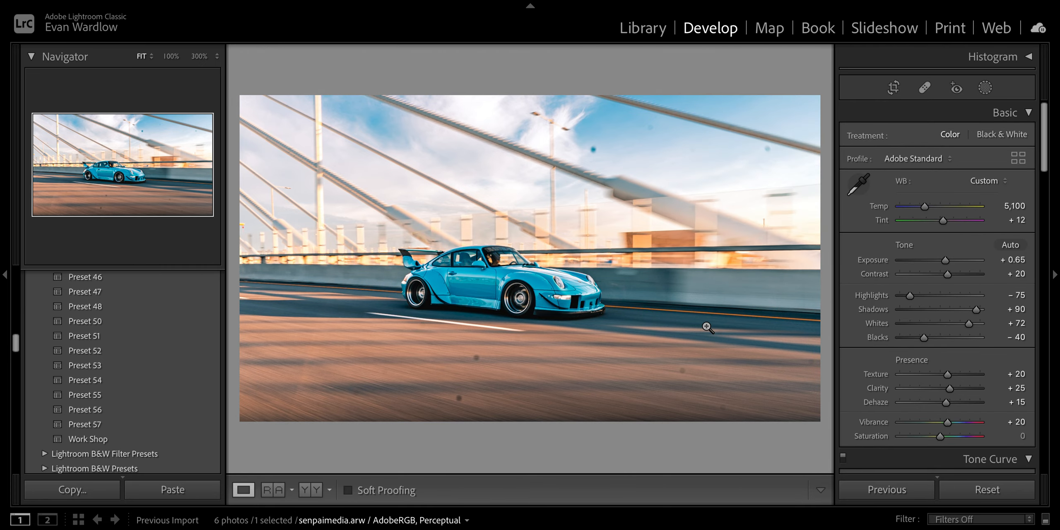
# Add a radial gradient mask fitted over the car's side windows and lower its Shadows
pyautogui.click(456, 264)
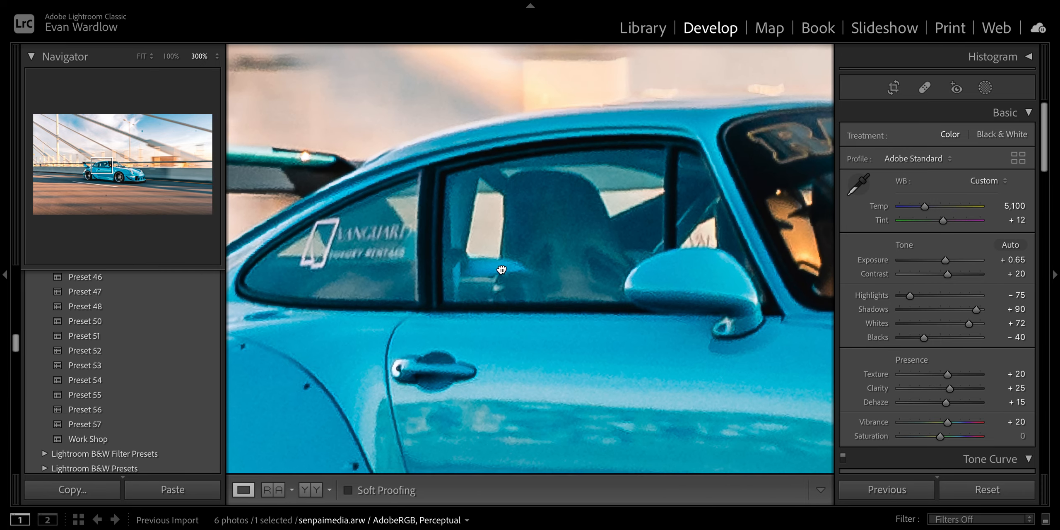
pyautogui.click(984, 88)
pyautogui.click(729, 76)
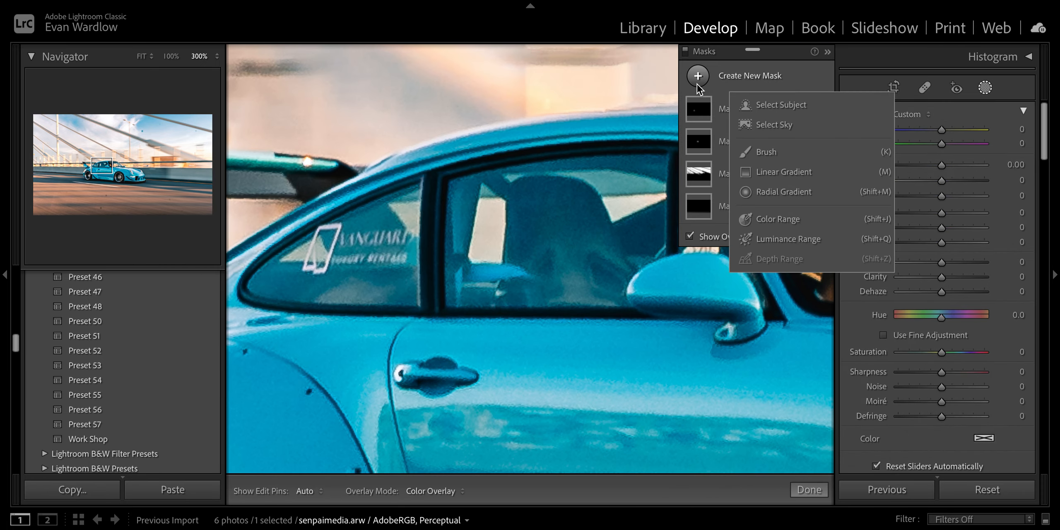
pyautogui.click(771, 198)
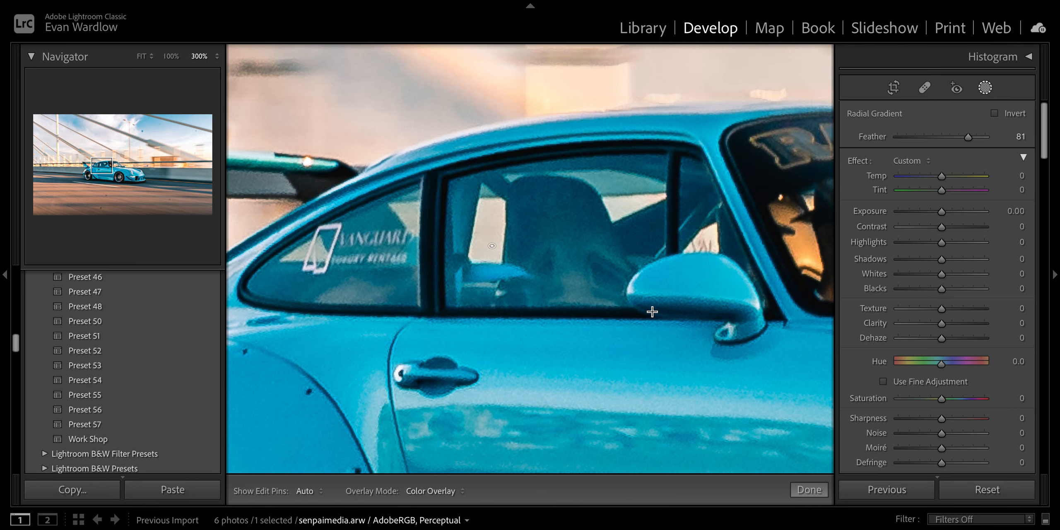
pyautogui.moveTo(652, 312); pyautogui.dragTo(697, 335)
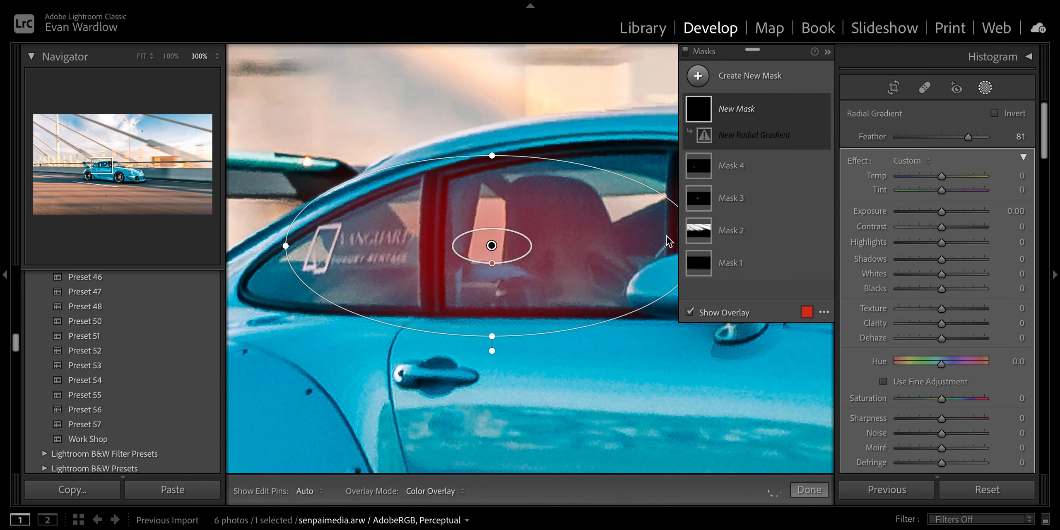
pyautogui.moveTo(389, 215); pyautogui.dragTo(398, 203)
pyautogui.moveTo(290, 206); pyautogui.dragTo(289, 251)
pyautogui.moveTo(933, 263)
pyautogui.mouseDown()
pyautogui.moveTo(896, 270)
pyautogui.moveTo(918, 270)
pyautogui.mouseUp()
pyautogui.click(986, 90)
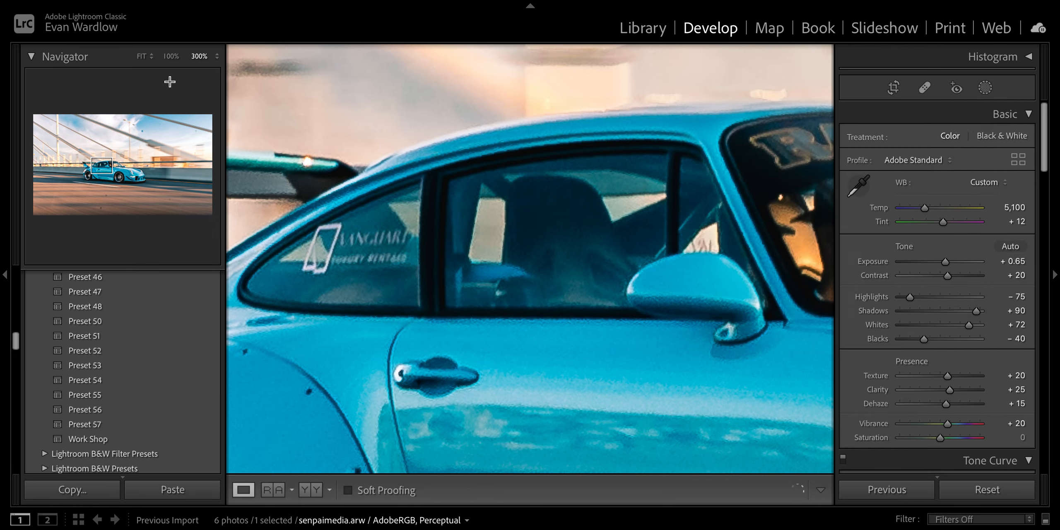
pyautogui.click(142, 56)
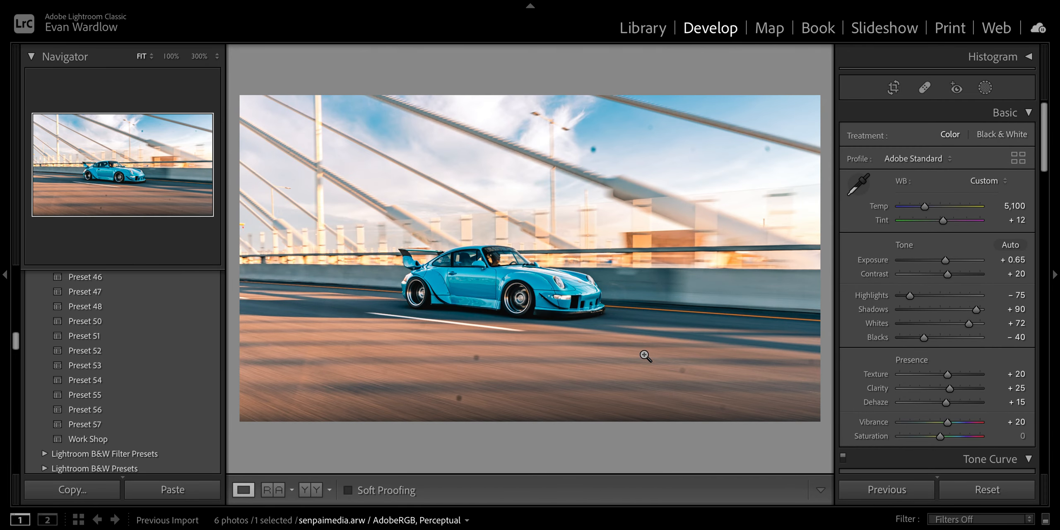
# Inspect the car's front end up close and compare the edit with the reference photo
pyautogui.moveTo(532, 269); pyautogui.dragTo(566, 249)
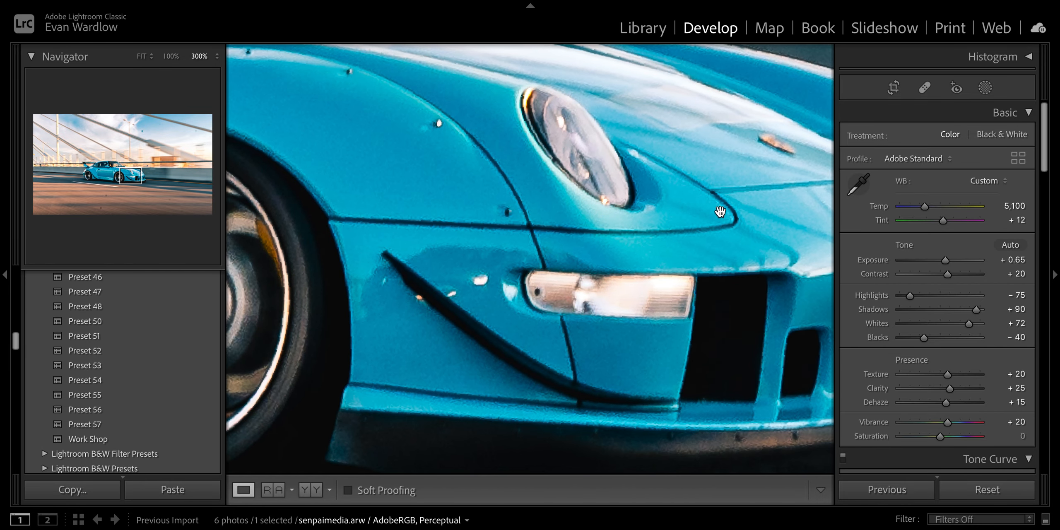
pyautogui.moveTo(673, 301); pyautogui.dragTo(543, 273)
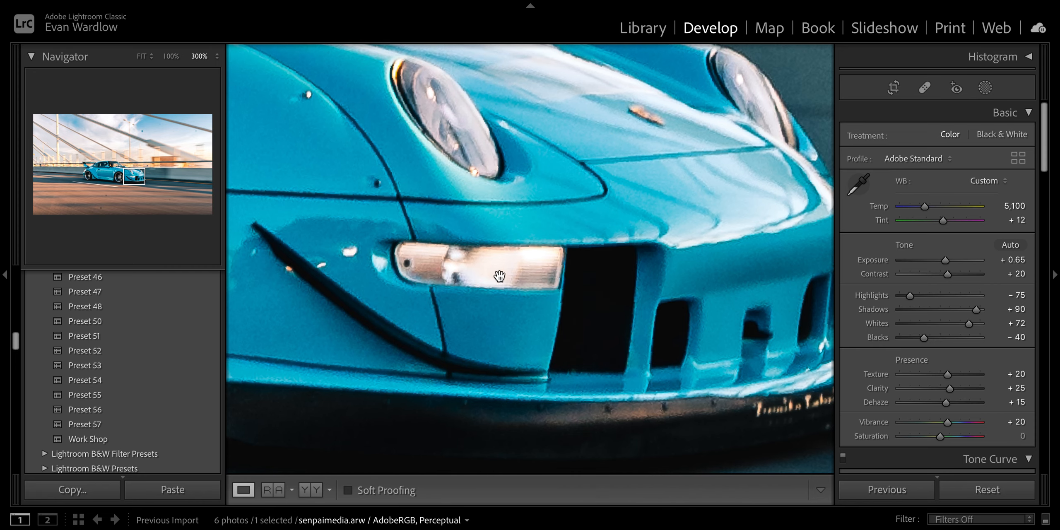
pyautogui.moveTo(514, 275); pyautogui.dragTo(600, 285)
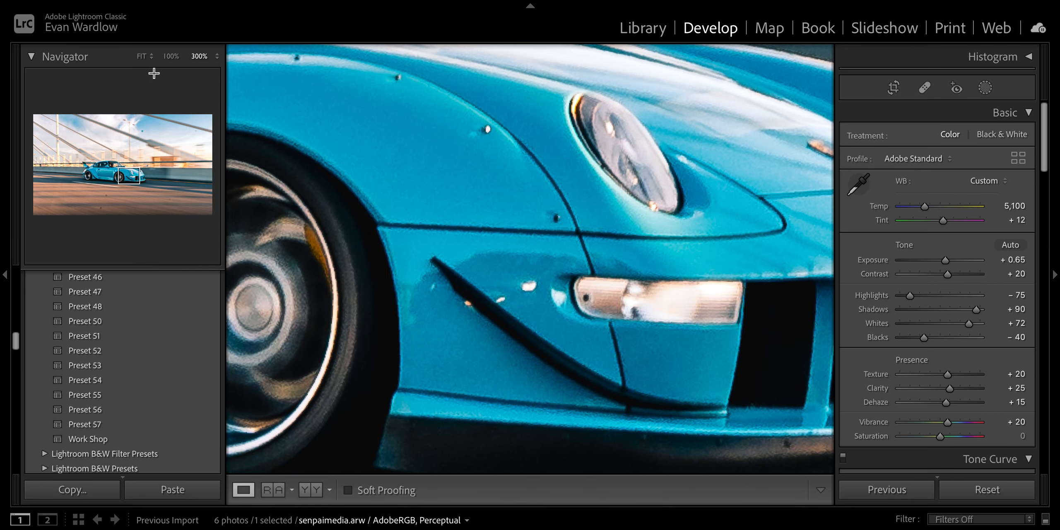
pyautogui.click(140, 62)
pyautogui.scroll(-5, 944, 311)
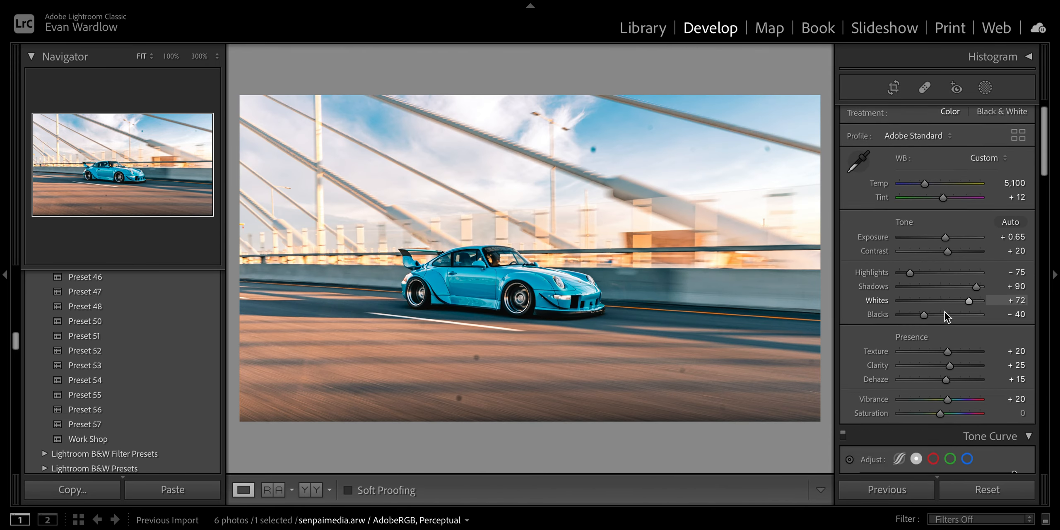
pyautogui.scroll(-8, 945, 312)
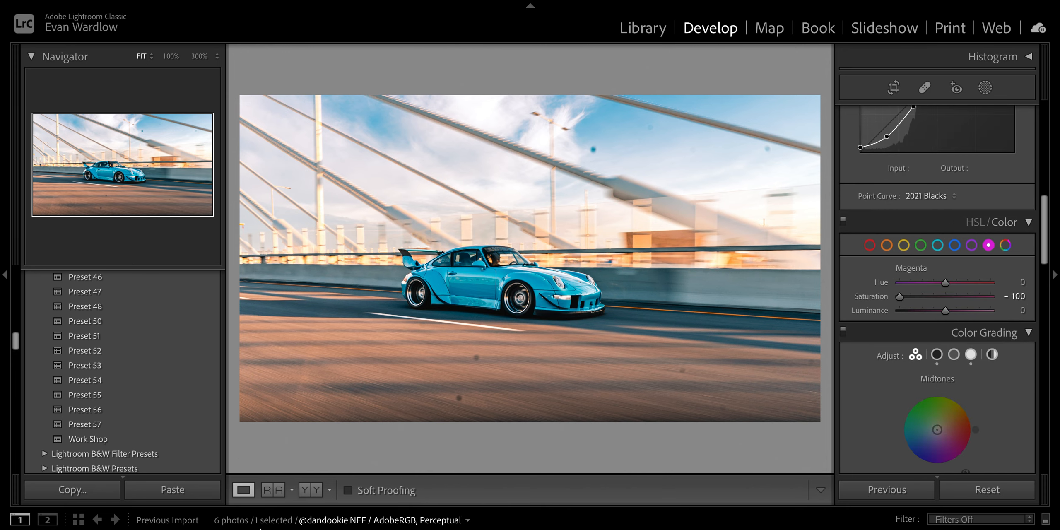
pyautogui.click(272, 490)
pyautogui.click(246, 489)
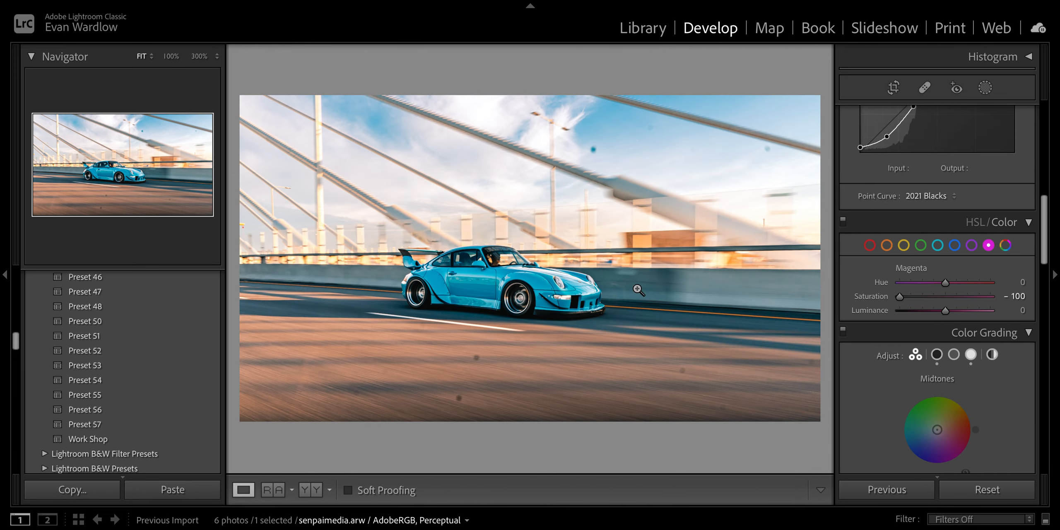
# Open the photo for editing in Adobe Photoshop 2022 and duplicate its background layer
pyautogui.rightClick(530, 299)
pyautogui.moveTo(574, 281)
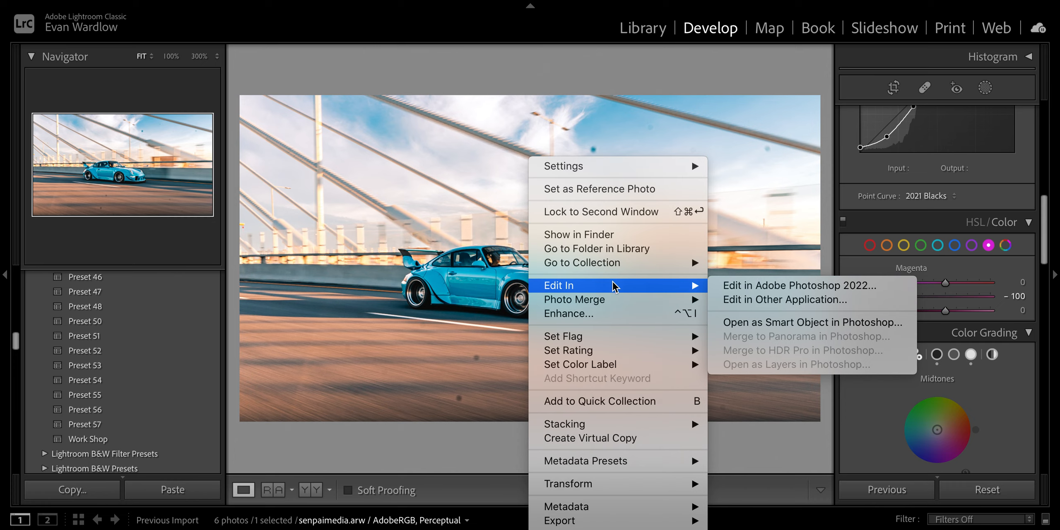
pyautogui.click(745, 280)
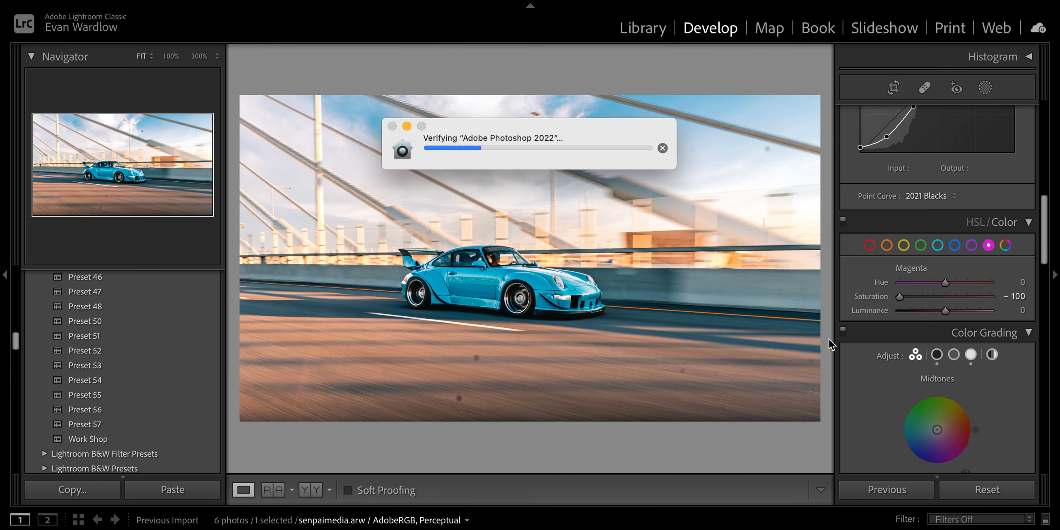
pyautogui.moveTo(506, 137); pyautogui.dragTo(403, 214)
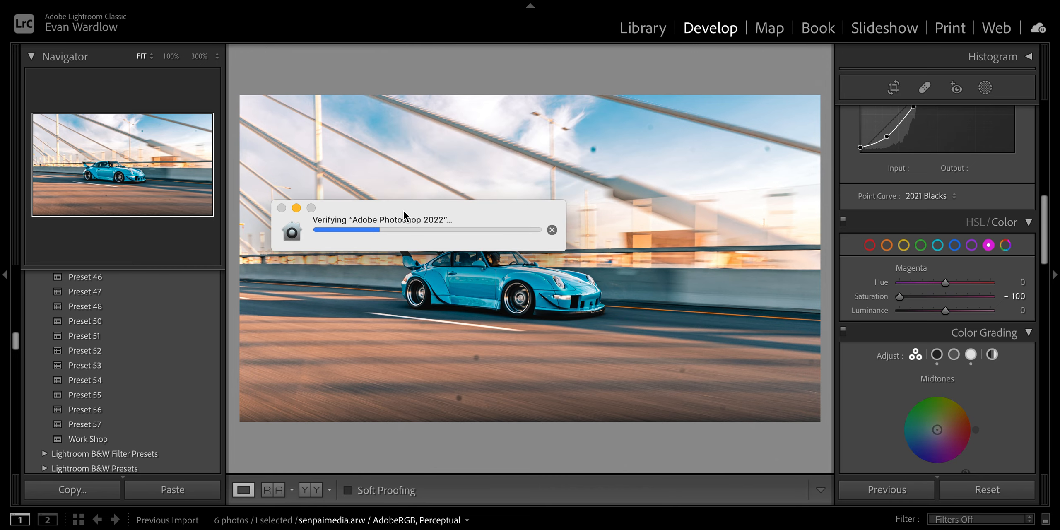
pyautogui.moveTo(470, 205); pyautogui.dragTo(603, 121)
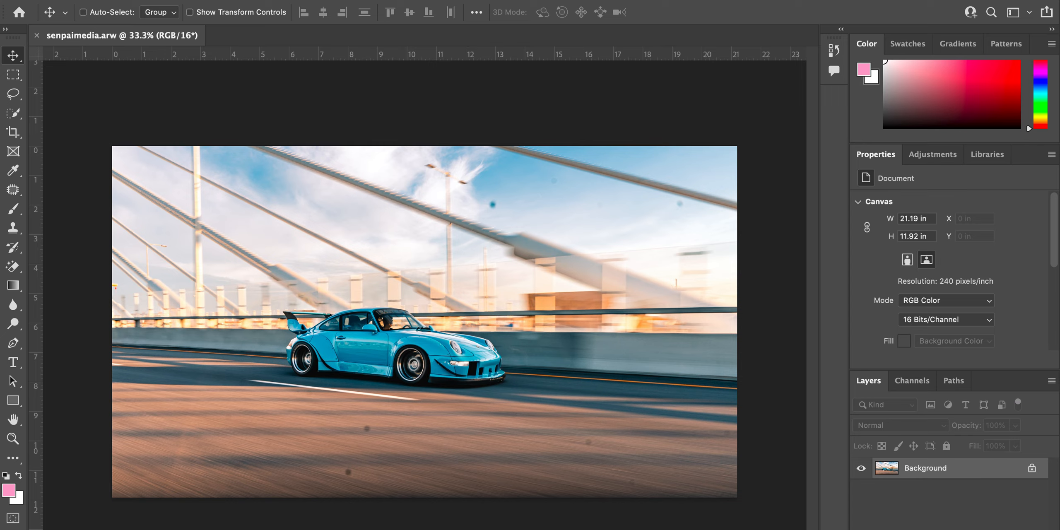
pyautogui.hotkey('ctrl', 'j')
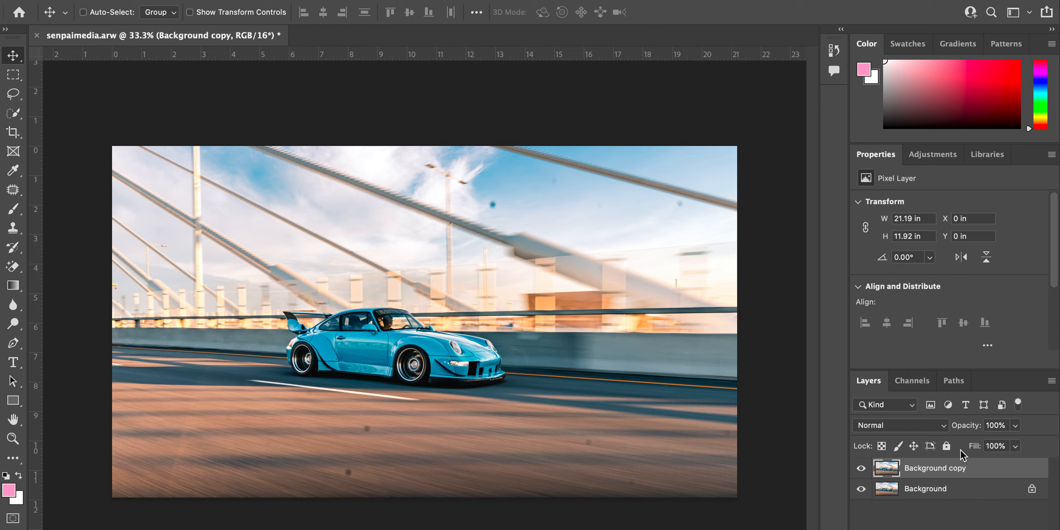
# Remove the upper dark spot on the road with the Patch tool, using clean asphalt beside it, and clear the selection
pyautogui.hotkey('ctrl', '+')
pyautogui.hotkey('ctrl', '+')
pyautogui.hotkey('ctrl', '+')
pyautogui.hotkey('ctrl', '+')
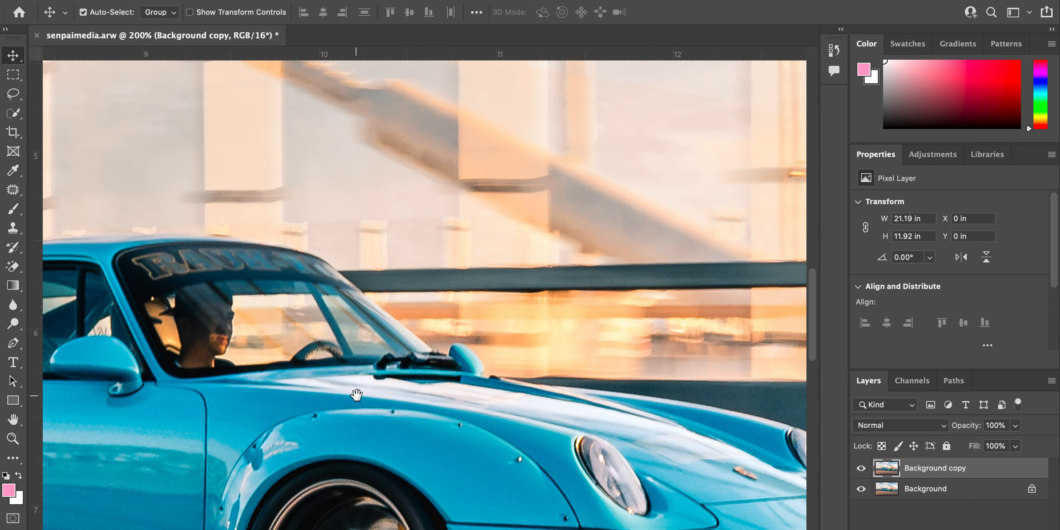
pyautogui.moveTo(357, 395); pyautogui.dragTo(408, 153)
pyautogui.moveTo(359, 378); pyautogui.dragTo(483, 172)
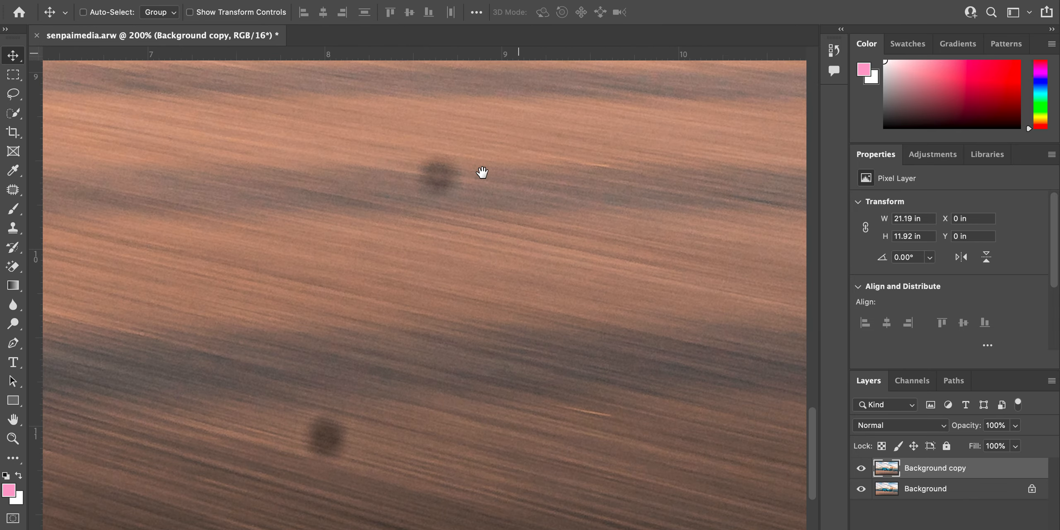
pyautogui.click(16, 191)
pyautogui.rightClick(19, 192)
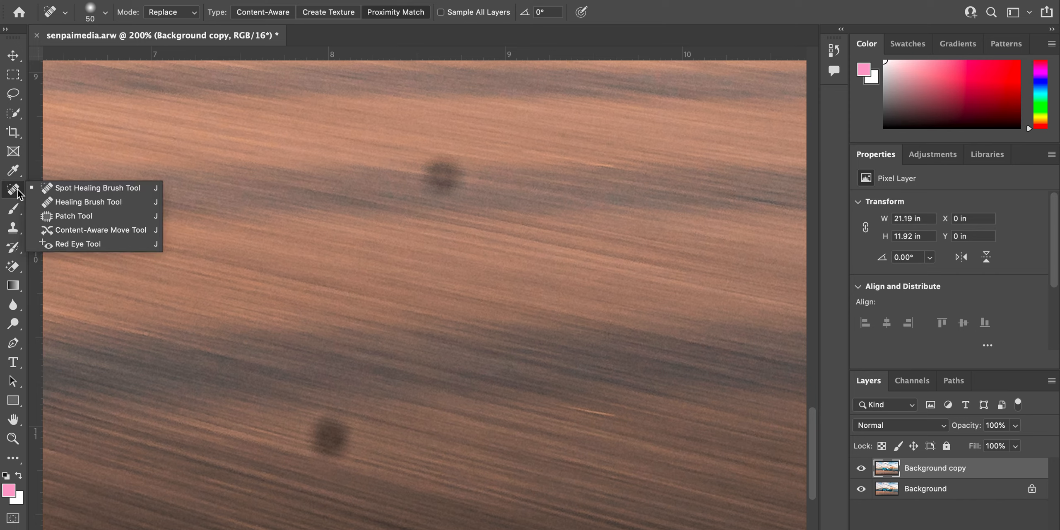
pyautogui.click(75, 218)
pyautogui.moveTo(440, 154)
pyautogui.mouseDown()
pyautogui.moveTo(451, 200)
pyautogui.moveTo(482, 178)
pyautogui.moveTo(464, 144)
pyautogui.moveTo(440, 146)
pyautogui.mouseUp()
pyautogui.moveTo(454, 180); pyautogui.dragTo(551, 169)
pyautogui.press('super+d')
# Examine the road surface at several zoom levels for remaining dark spots
pyautogui.press('space')
pyautogui.moveTo(426, 369); pyautogui.dragTo(450, 308)
pyautogui.moveTo(460, 261); pyautogui.dragTo(457, 313)
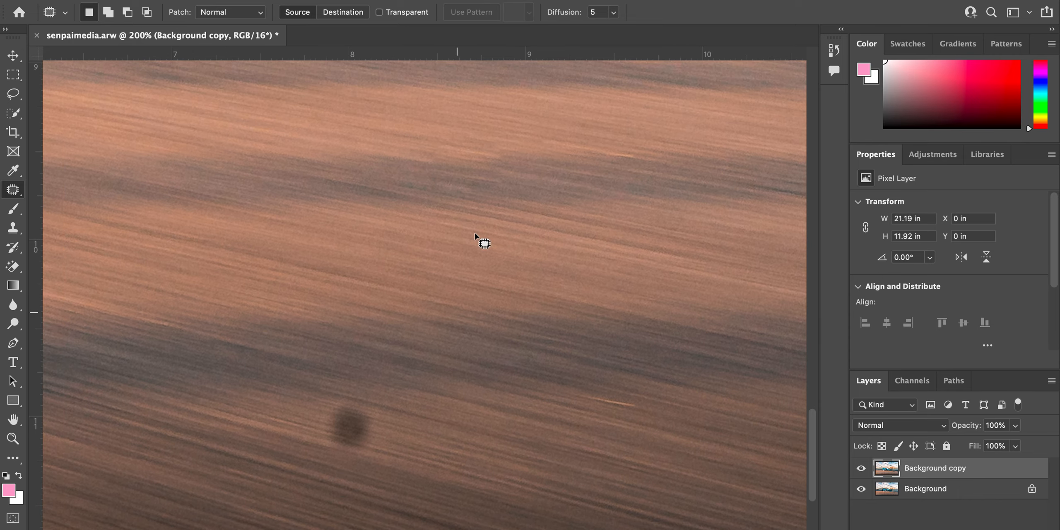
pyautogui.press('super+minus')
pyautogui.press('super+minus')
pyautogui.press('super+minus')
pyautogui.press('super+minus')
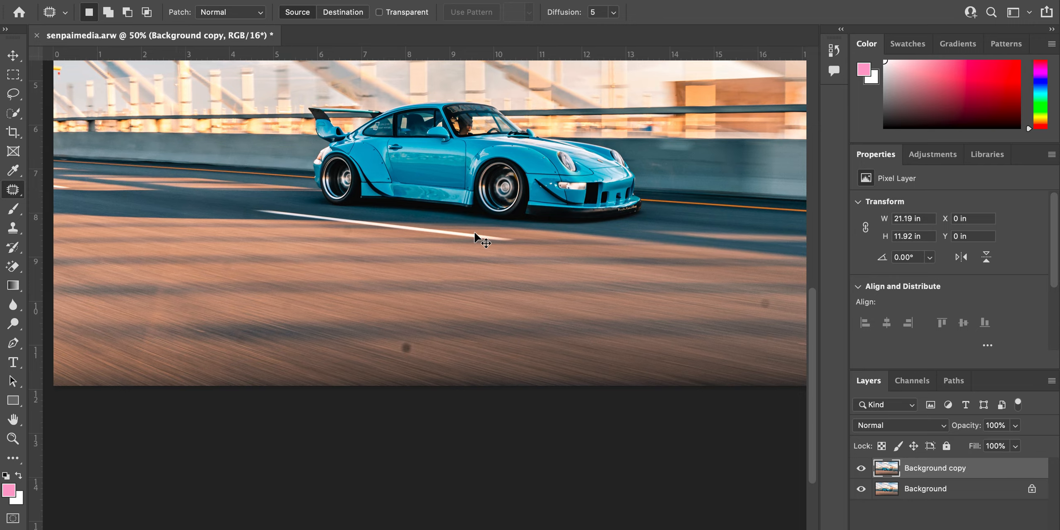
pyautogui.press('super+plus')
pyautogui.press('super+plus')
pyautogui.press('super+plus')
pyautogui.press('super+plus')
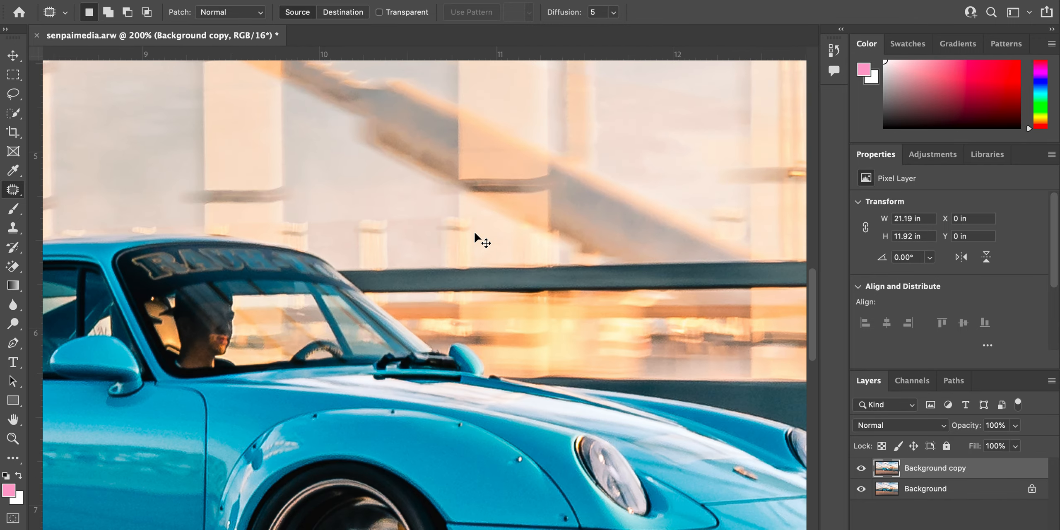
pyautogui.press('super+plus')
# Outline the lower dark spot on the road with the Patch tool, fill it Content-Aware, clear the selection and dismiss the feature tip
pyautogui.moveTo(381, 431); pyautogui.dragTo(428, 347)
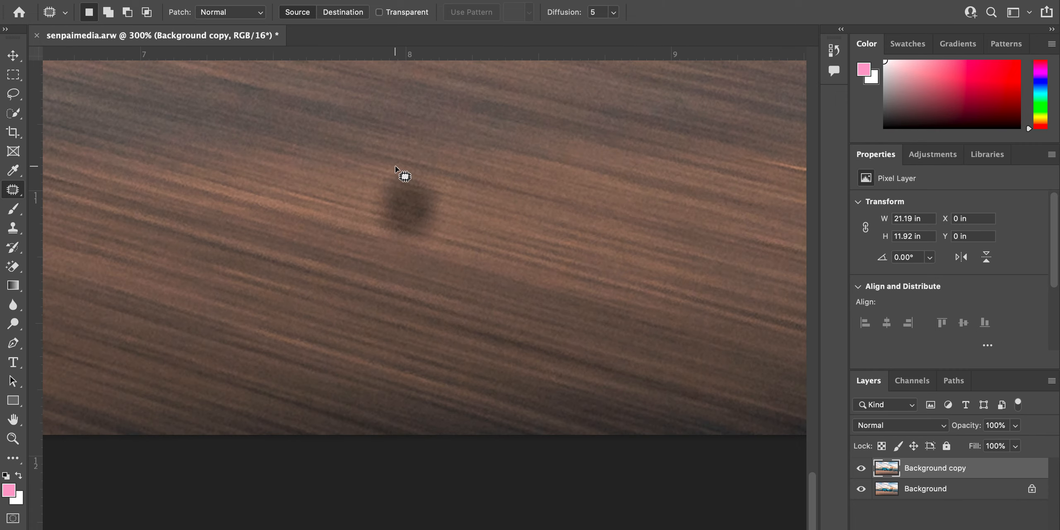
pyautogui.moveTo(395, 167)
pyautogui.mouseDown()
pyautogui.moveTo(369, 227)
pyautogui.moveTo(375, 244)
pyautogui.moveTo(413, 250)
pyautogui.moveTo(458, 196)
pyautogui.mouseUp()
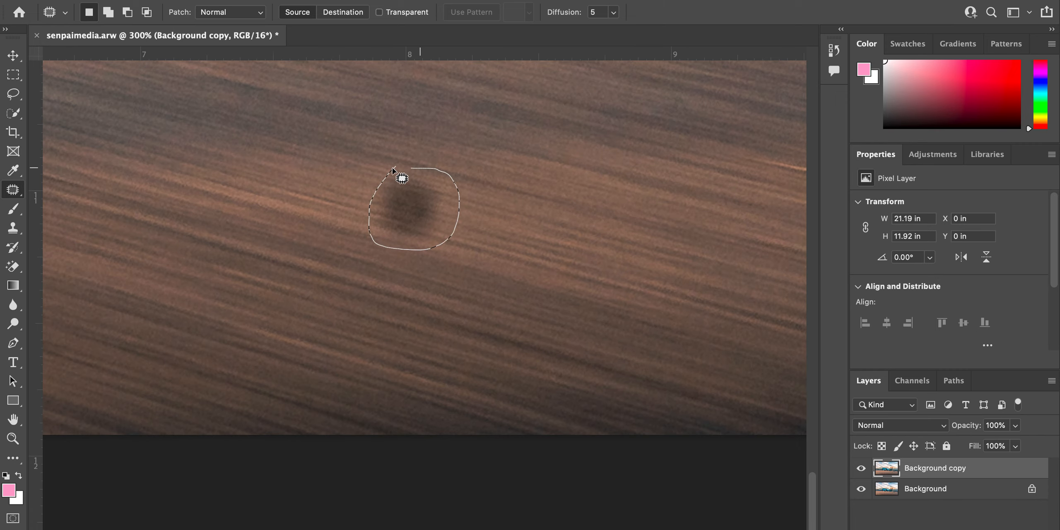
pyautogui.moveTo(392, 168); pyautogui.dragTo(394, 168)
pyautogui.click(142, 0)
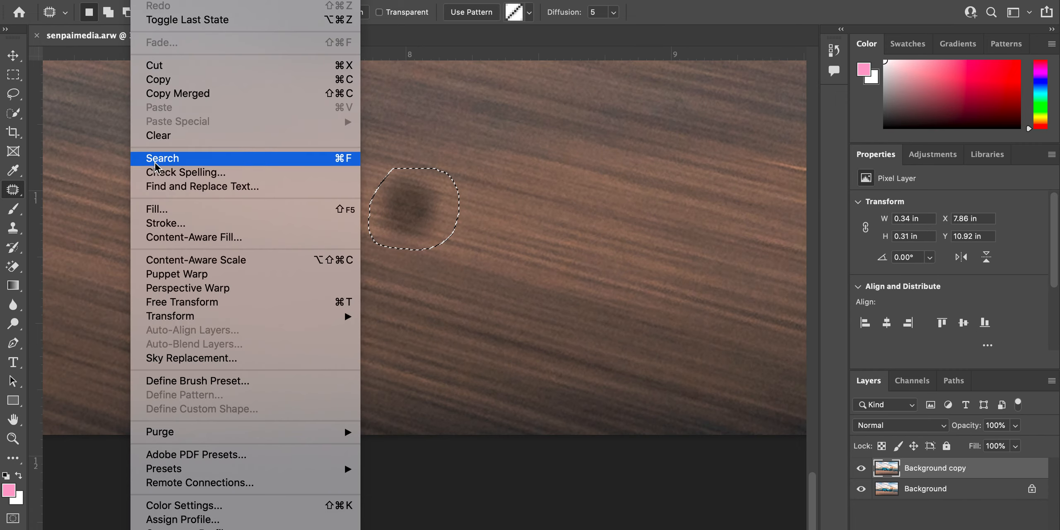
pyautogui.click(160, 209)
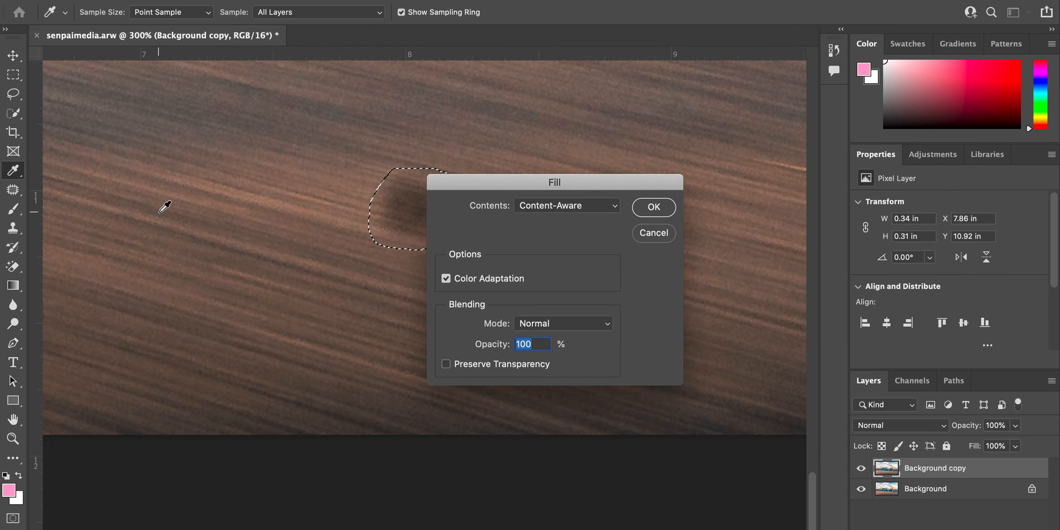
pyautogui.press('Return')
pyautogui.hotkey('ctrl', 'd')
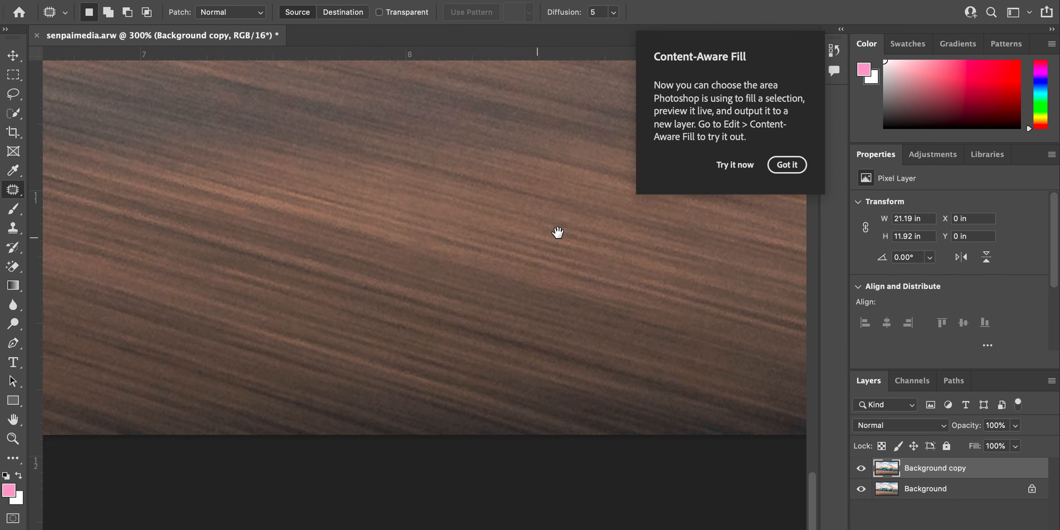
pyautogui.moveTo(530, 238); pyautogui.dragTo(399, 283)
pyautogui.hscroll(10, 400, 284)
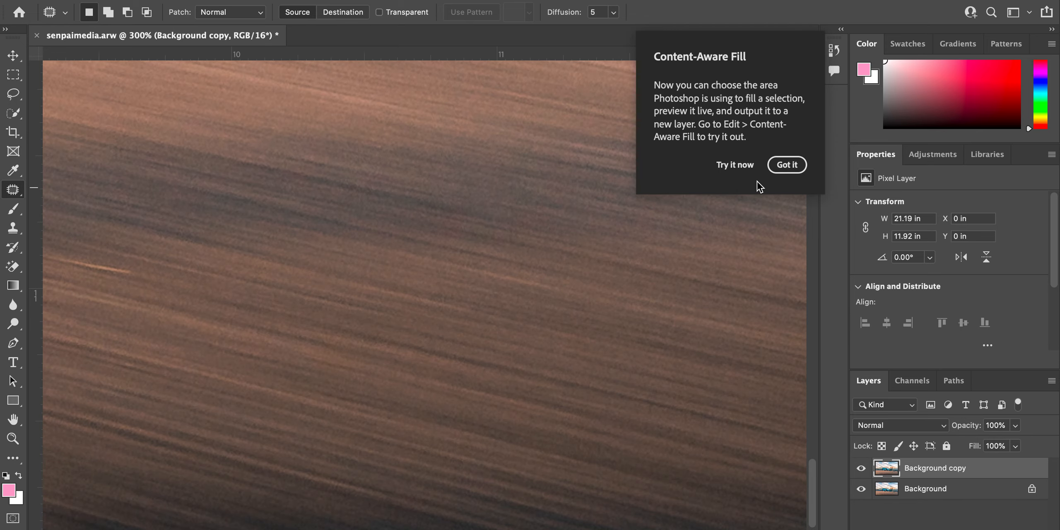
pyautogui.click(786, 164)
# Outline the faint spot on the sunlit road below the white lane line's start, fill it Content-Aware and clear the selection
pyautogui.scroll(-5, 343, 168)
pyautogui.hscroll(3, 342, 168)
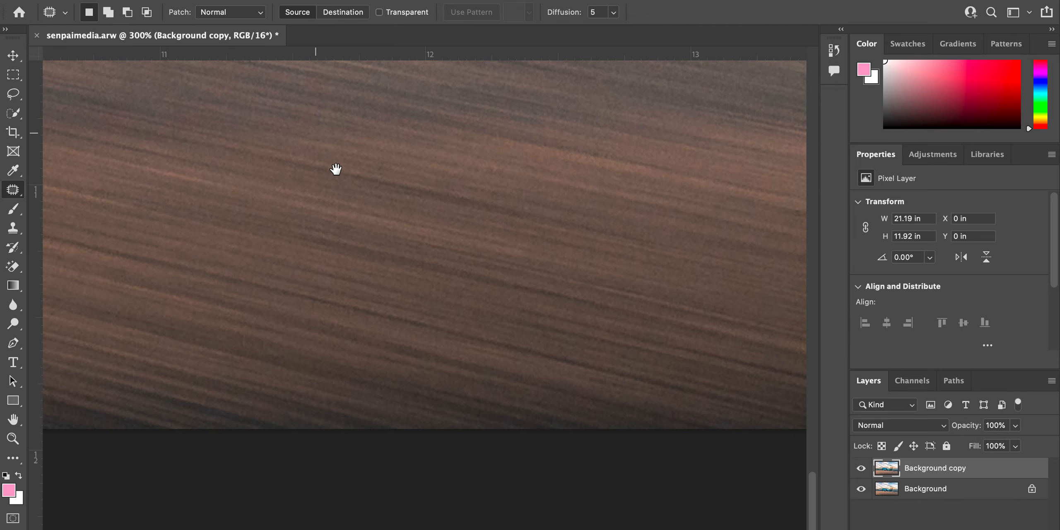
pyautogui.press('super+minus')
pyautogui.moveTo(446, 237); pyautogui.dragTo(407, 492)
pyautogui.moveTo(207, 269); pyautogui.dragTo(728, 213)
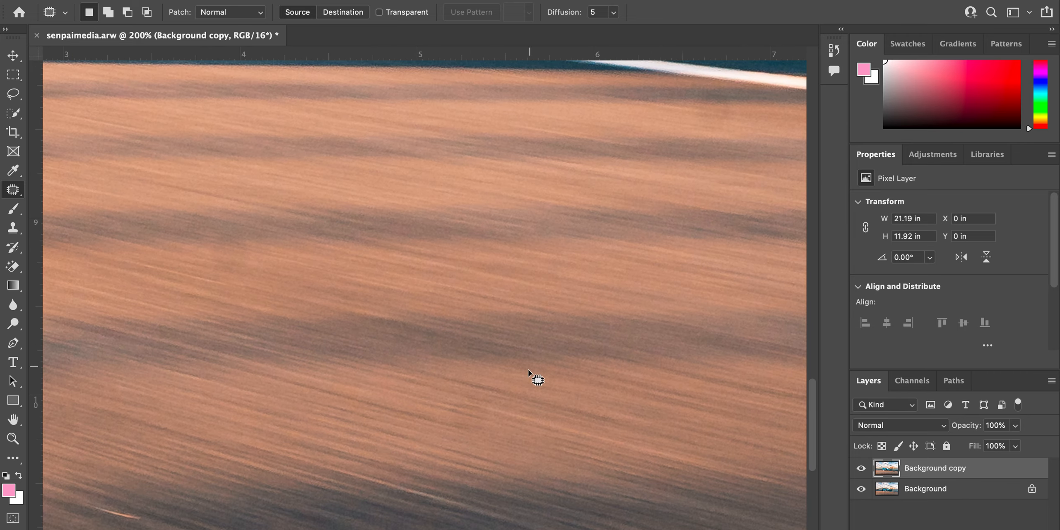
pyautogui.moveTo(464, 384)
pyautogui.mouseDown()
pyautogui.moveTo(438, 444)
pyautogui.moveTo(475, 440)
pyautogui.moveTo(495, 414)
pyautogui.moveTo(490, 386)
pyautogui.mouseUp()
pyautogui.click(561, 405)
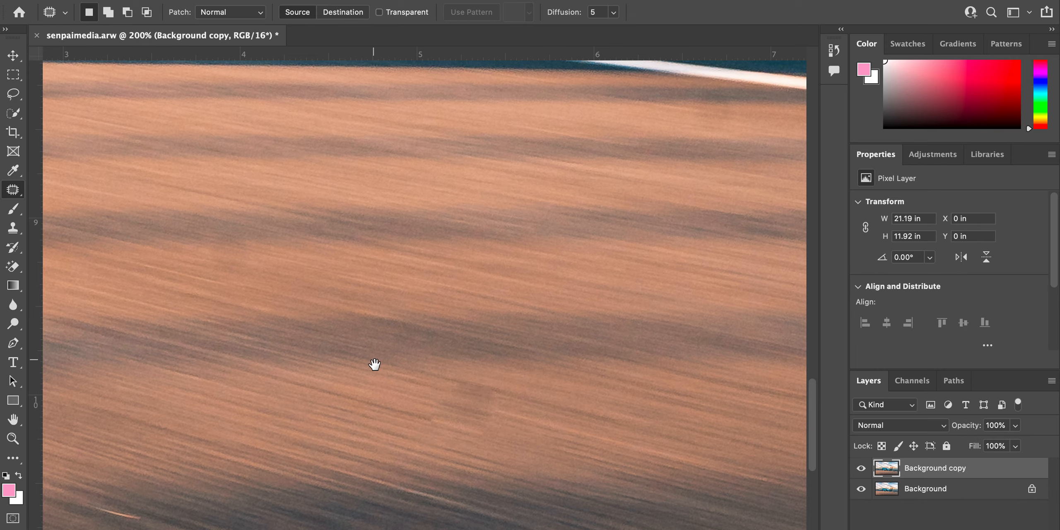
pyautogui.moveTo(374, 361); pyautogui.dragTo(410, 371)
pyautogui.moveTo(518, 416); pyautogui.dragTo(489, 460)
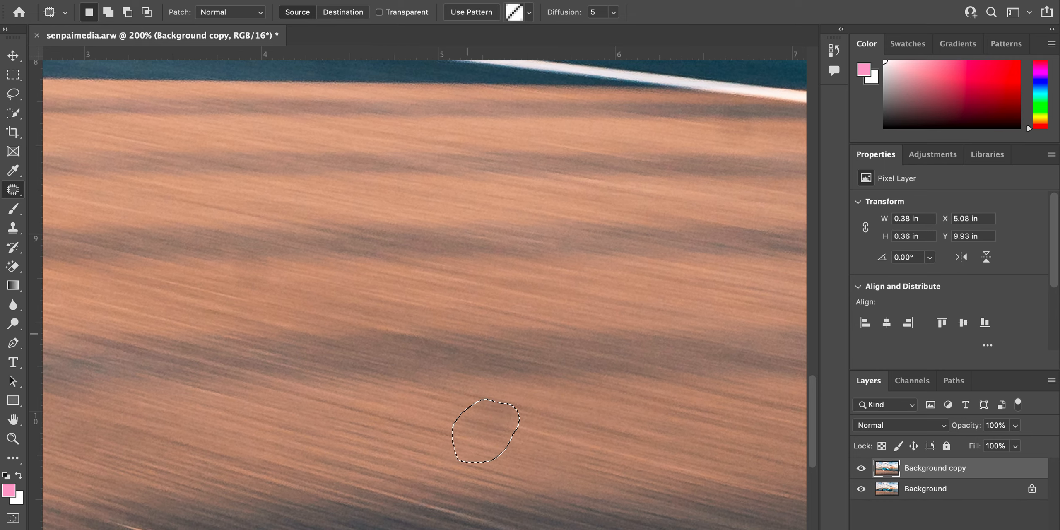
pyautogui.click(137, 0)
pyautogui.click(166, 203)
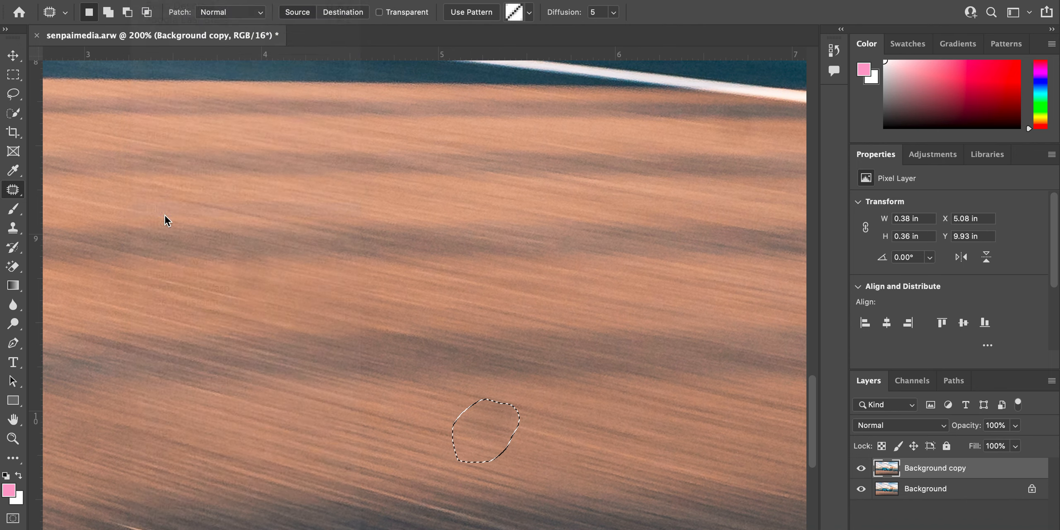
pyautogui.press('Return')
pyautogui.hotkey('ctrl', 'd')
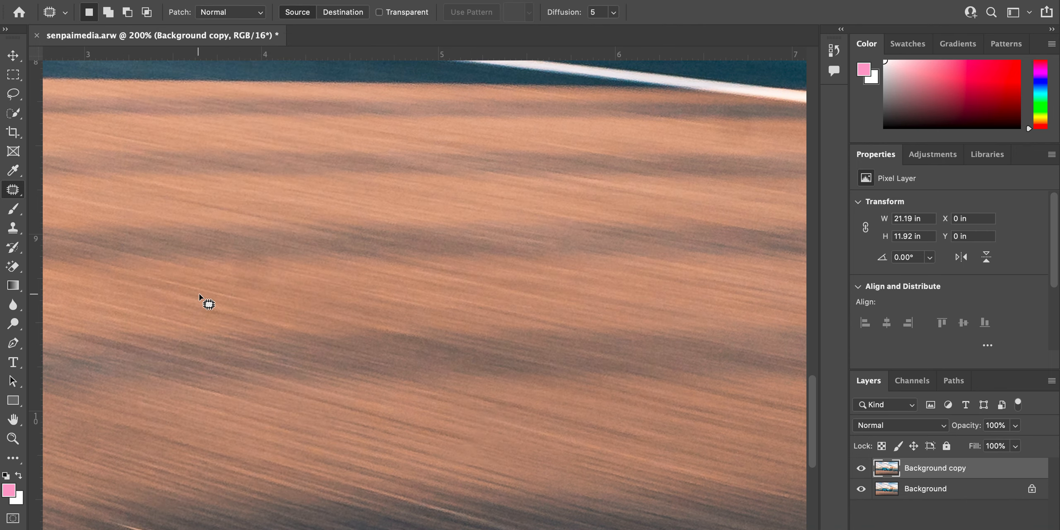
# Patch the faint blemish farther left on the sunlit road with the asphalt to its right and clear the selection
pyautogui.moveTo(299, 310); pyautogui.dragTo(418, 362)
pyautogui.moveTo(452, 316)
pyautogui.mouseDown()
pyautogui.moveTo(435, 368)
pyautogui.moveTo(467, 372)
pyautogui.moveTo(482, 351)
pyautogui.moveTo(478, 318)
pyautogui.moveTo(450, 314)
pyautogui.mouseUp()
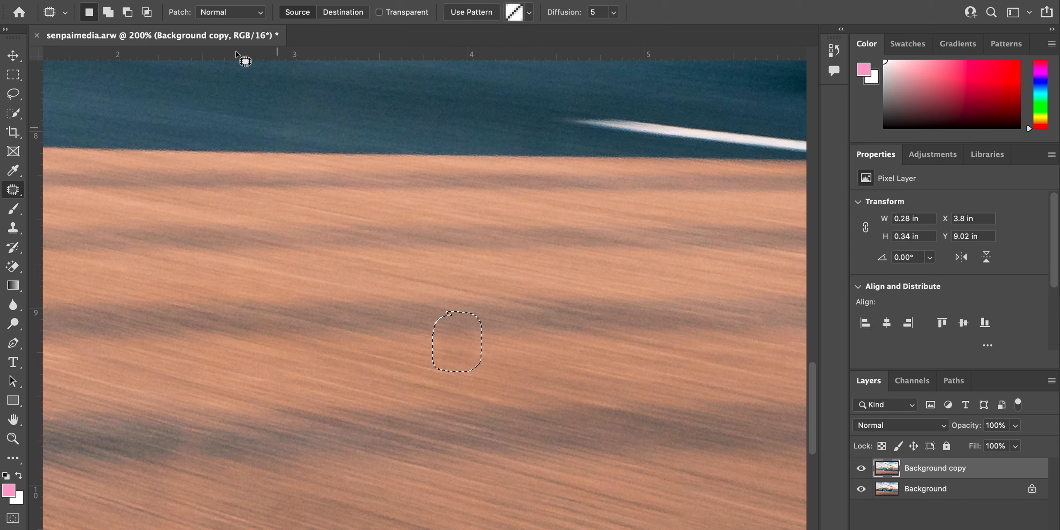
pyautogui.moveTo(467, 346); pyautogui.dragTo(533, 340)
pyautogui.press('super+d')
# Outline the dark spot on the road ahead of the car, fill it Content-Aware and clear the selection
pyautogui.press('space')
pyautogui.moveTo(636, 355); pyautogui.dragTo(269, 248)
pyautogui.moveTo(616, 368); pyautogui.dragTo(269, 323)
pyautogui.moveTo(633, 297); pyautogui.dragTo(323, 373)
pyautogui.moveTo(663, 261); pyautogui.dragTo(518, 324)
pyautogui.moveTo(560, 253)
pyautogui.mouseDown()
pyautogui.moveTo(524, 288)
pyautogui.moveTo(527, 306)
pyautogui.moveTo(565, 309)
pyautogui.moveTo(583, 284)
pyautogui.moveTo(568, 250)
pyautogui.mouseUp()
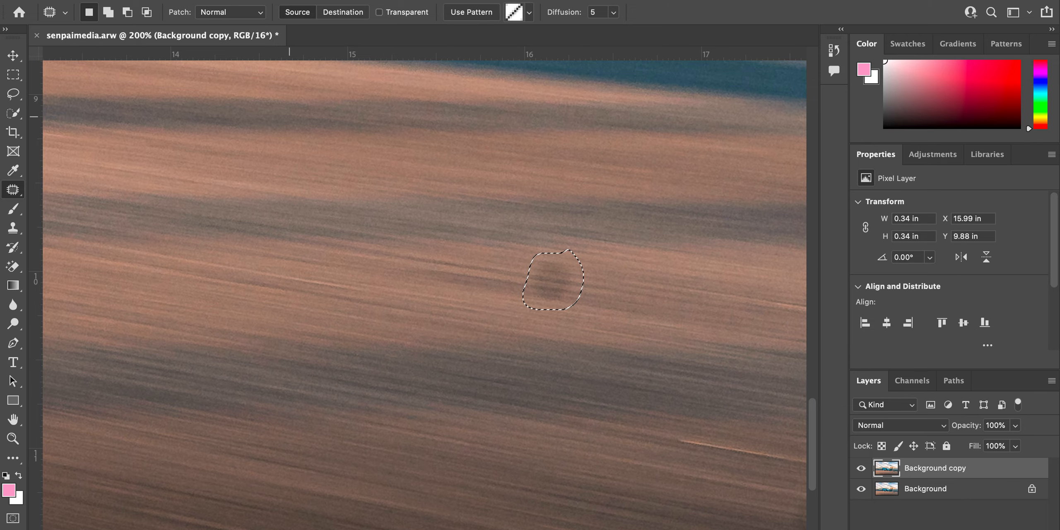
pyautogui.click(147, 0)
pyautogui.click(170, 209)
pyautogui.press('Return')
pyautogui.click(584, 326)
pyautogui.moveTo(667, 315); pyautogui.dragTo(384, 270)
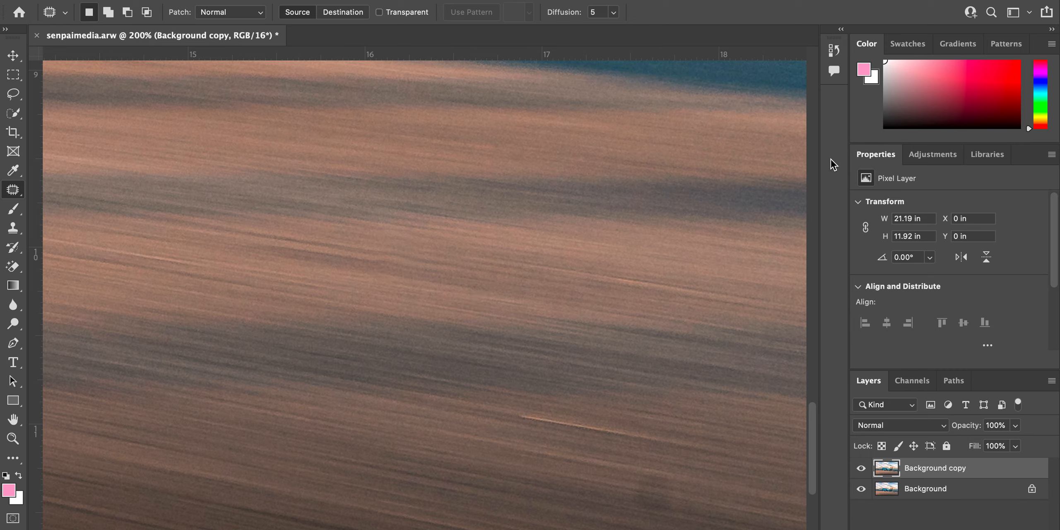
# Return to the Fill state in the history, patch the filled area with asphalt to its right and deselect it
pyautogui.click(830, 50)
pyautogui.click(708, 94)
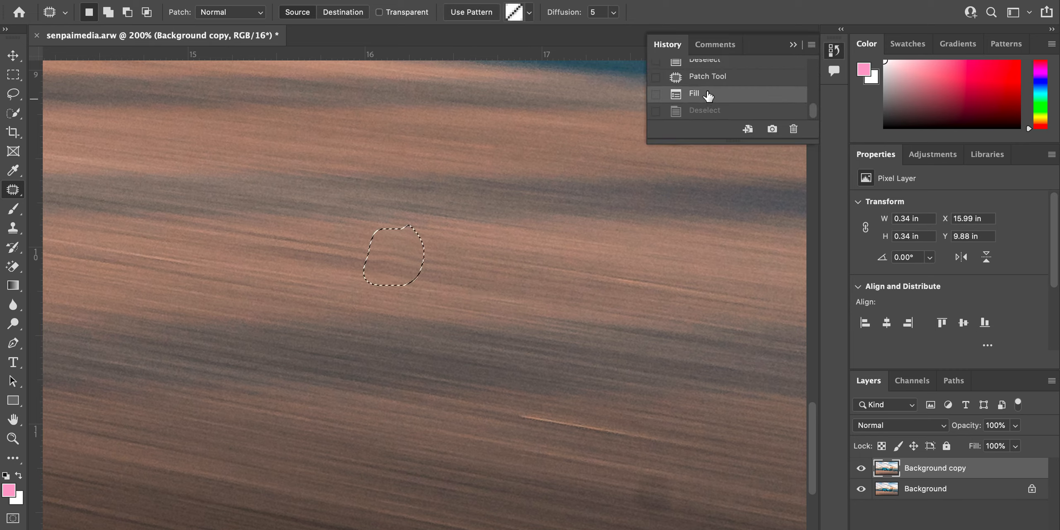
pyautogui.moveTo(421, 259); pyautogui.dragTo(491, 265)
pyautogui.hotkey('ctrl', 'd')
# Examine the retouched road and the car's surroundings from an overview up to 400% zoom
pyautogui.moveTo(511, 329); pyautogui.dragTo(471, 301)
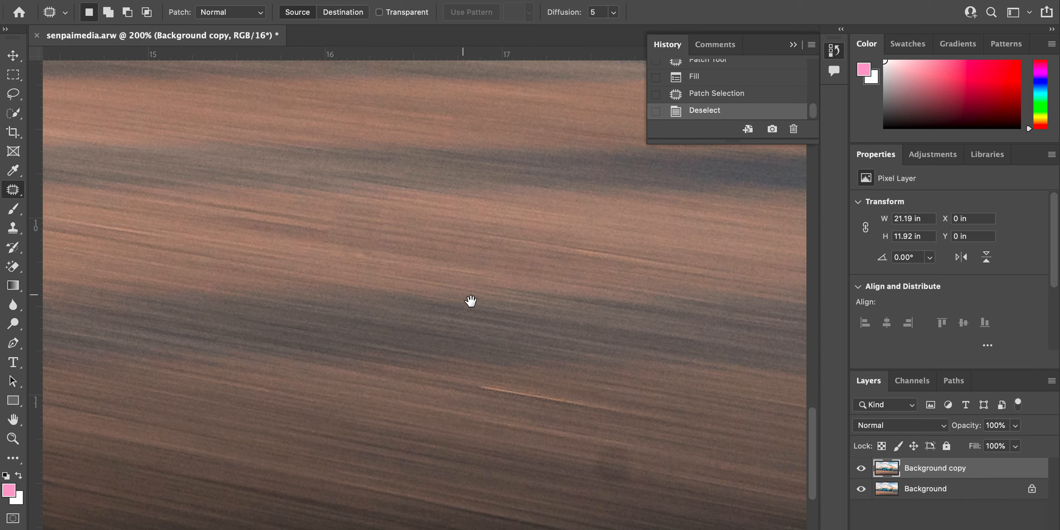
pyautogui.press('super+minus')
pyautogui.press('super+minus')
pyautogui.press('super+minus')
pyautogui.press('super+minus')
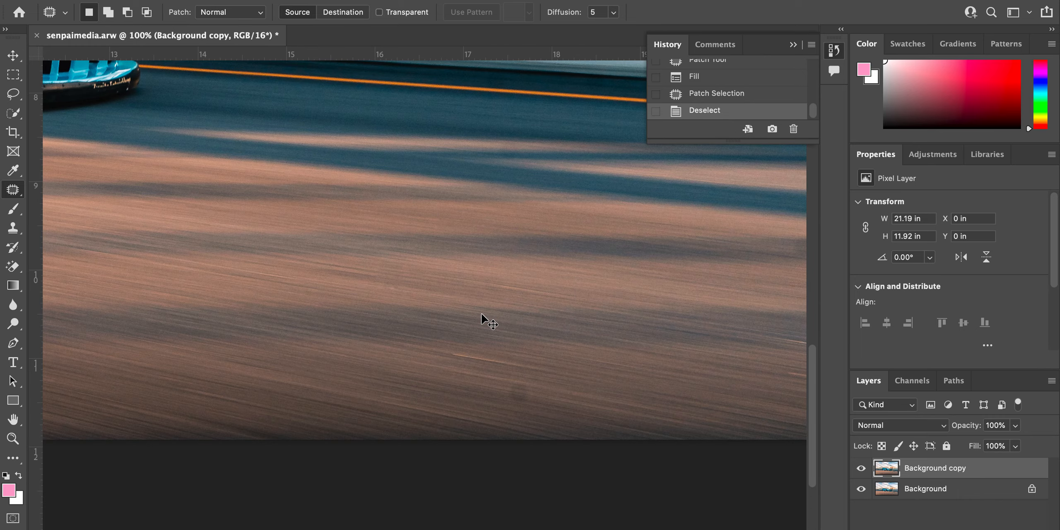
pyautogui.press('super+plus')
pyautogui.press('super+plus')
pyautogui.press('super+plus')
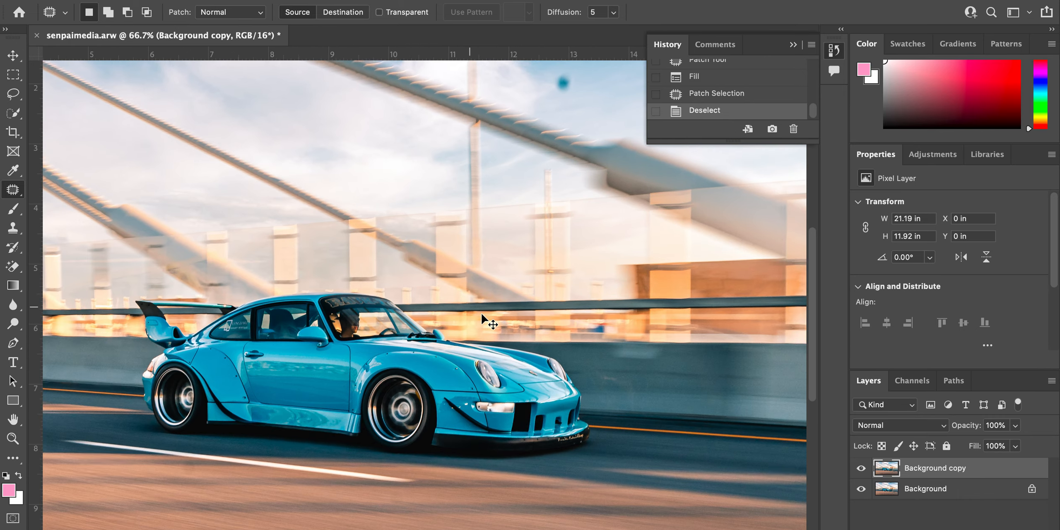
pyautogui.moveTo(481, 313); pyautogui.dragTo(352, 275)
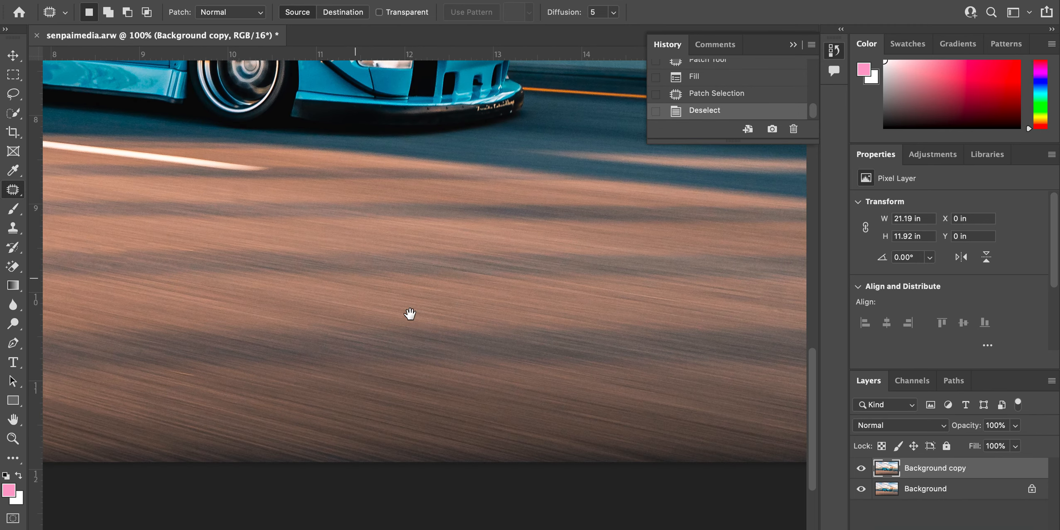
pyautogui.scroll(-1, 452, 298)
pyautogui.press('super+plus')
pyautogui.press('super+plus')
pyautogui.press('super+plus')
pyautogui.press('super+plus')
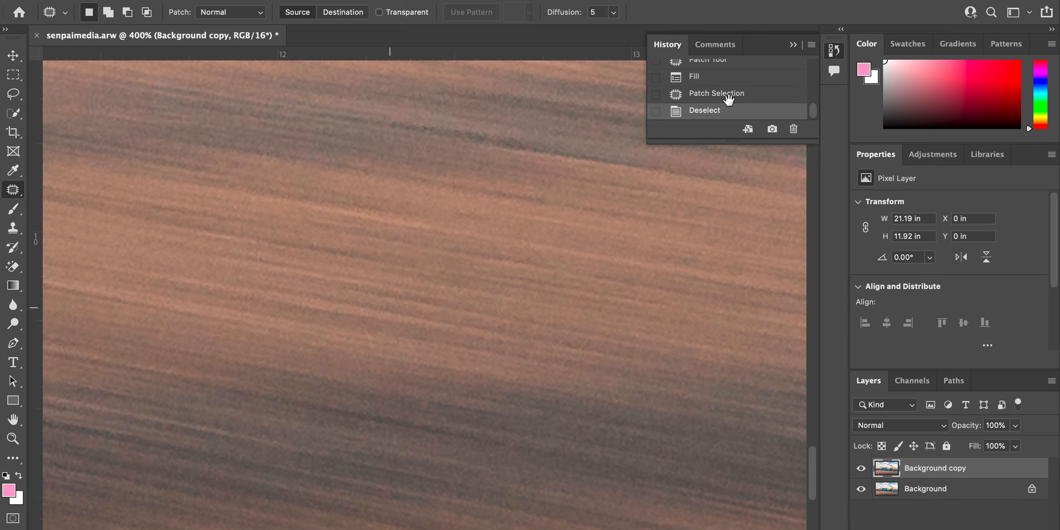
# Restore the last patch selection from the history and fill it again using Content-Aware with Color Adaptation at 100% opacity
pyautogui.click(729, 99)
pyautogui.press('super+minus')
pyautogui.press('super+minus')
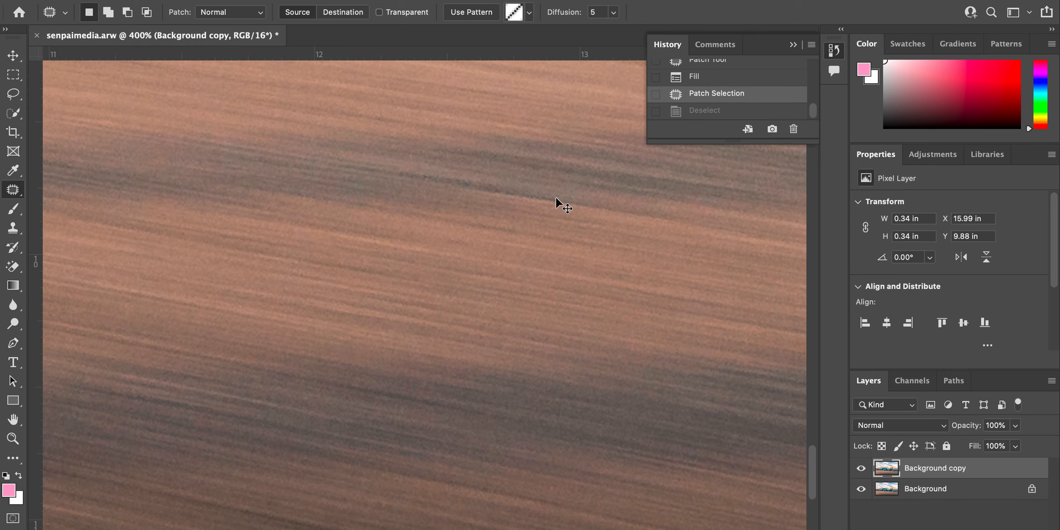
pyautogui.press('super+minus')
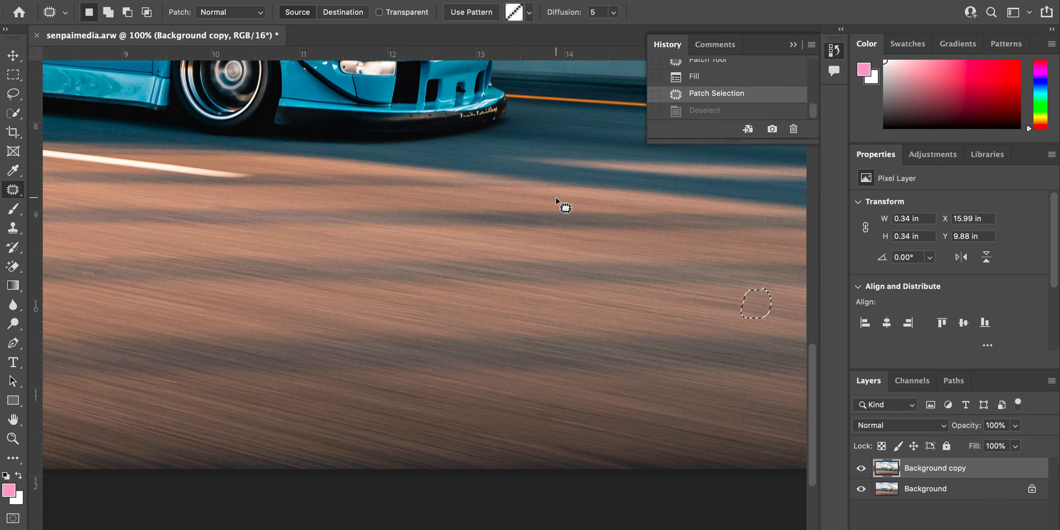
pyautogui.moveTo(674, 282); pyautogui.dragTo(356, 269)
pyautogui.press('super+plus')
pyautogui.press('super+plus')
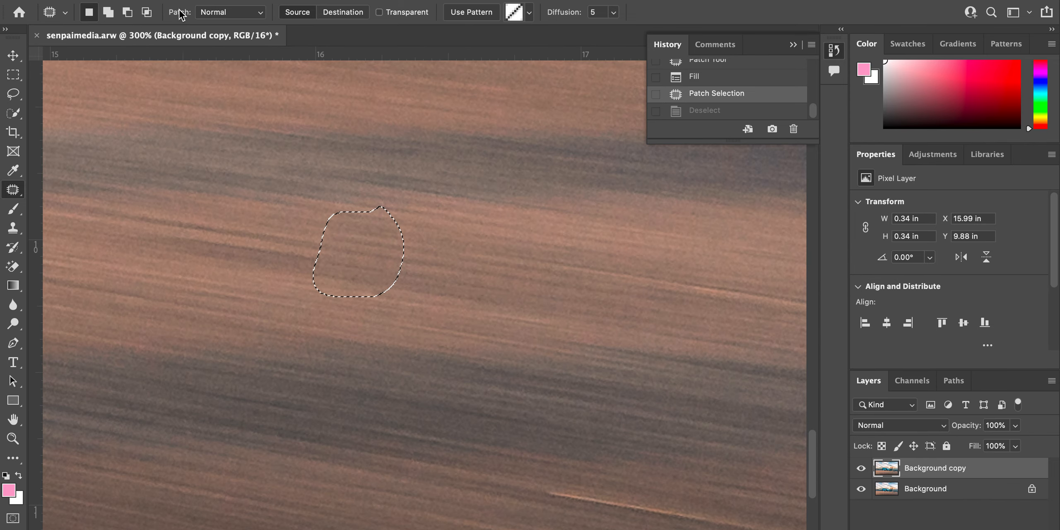
pyautogui.click(145, 0)
pyautogui.click(172, 210)
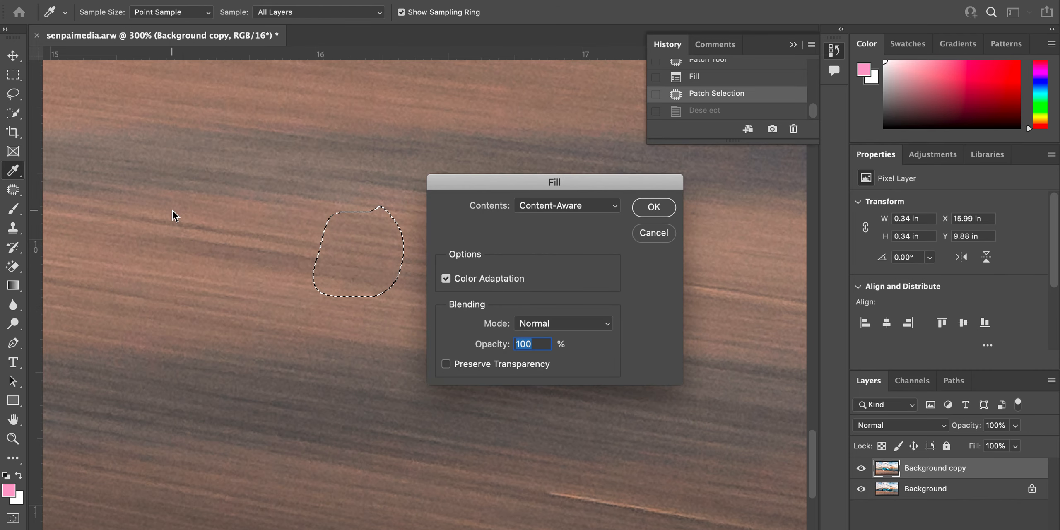
pyautogui.press('Return')
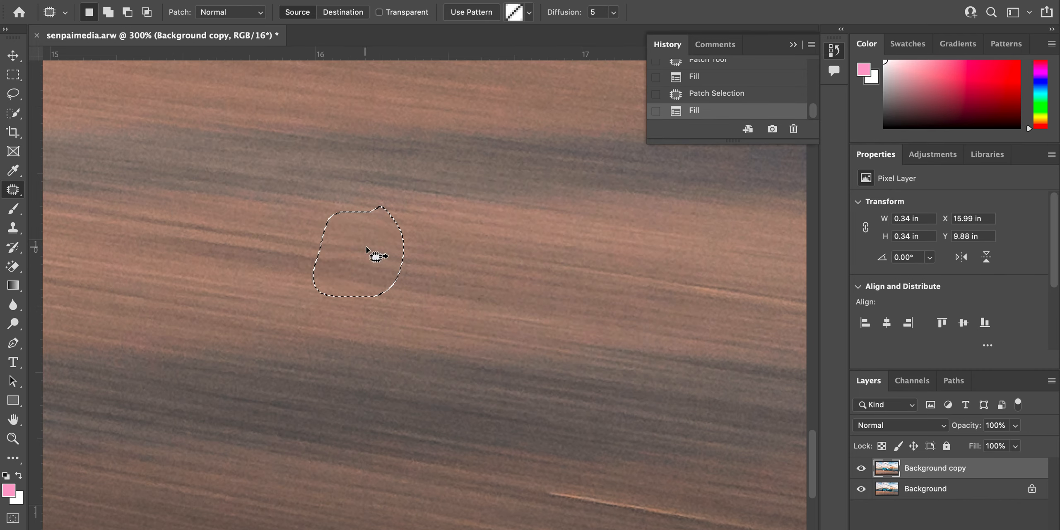
# Patch the refilled area with the darker asphalt below it, reselect it, patch it again from its right and clear the selection
pyautogui.moveTo(369, 241); pyautogui.dragTo(456, 374)
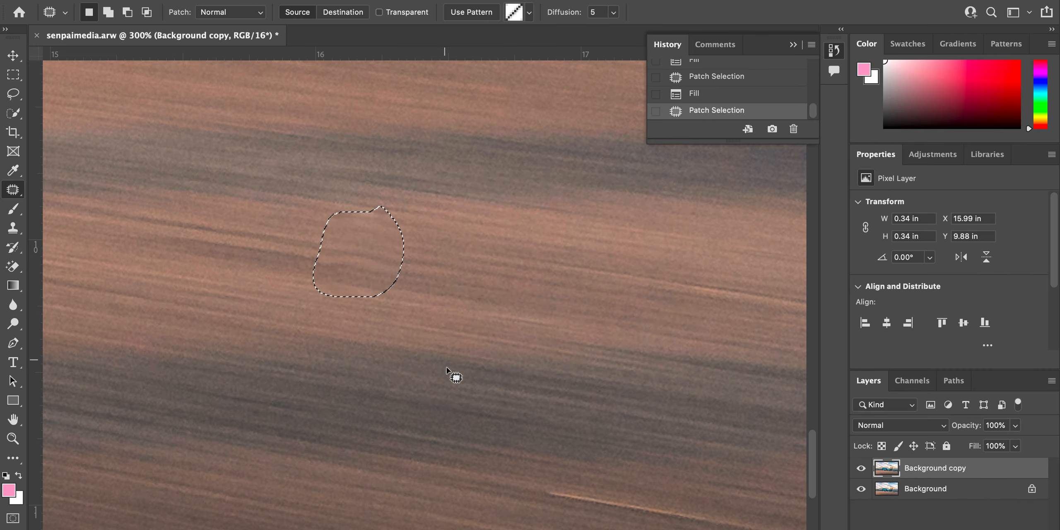
pyautogui.hotkey('ctrl', 'd')
pyautogui.hotkey('ctrl', 'z')
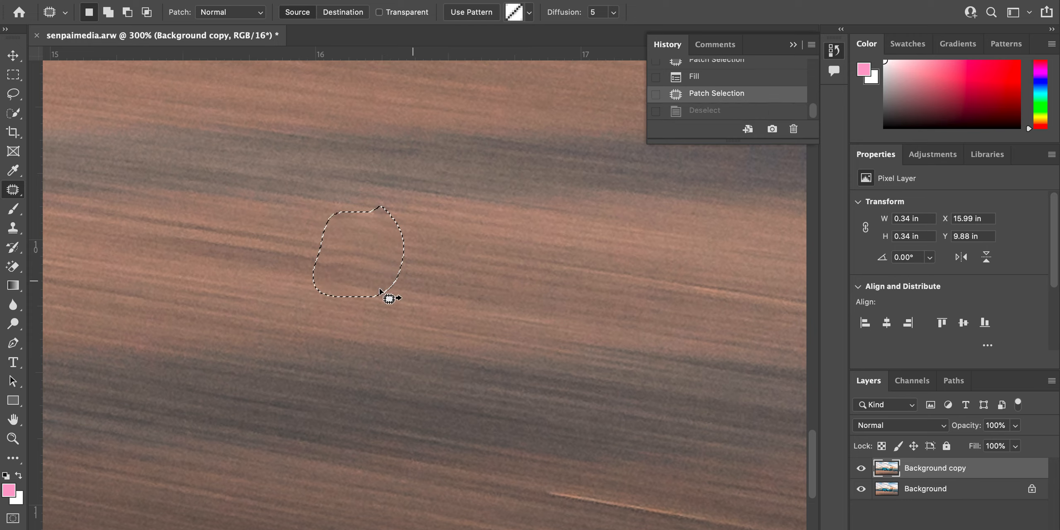
pyautogui.moveTo(400, 258); pyautogui.dragTo(507, 271)
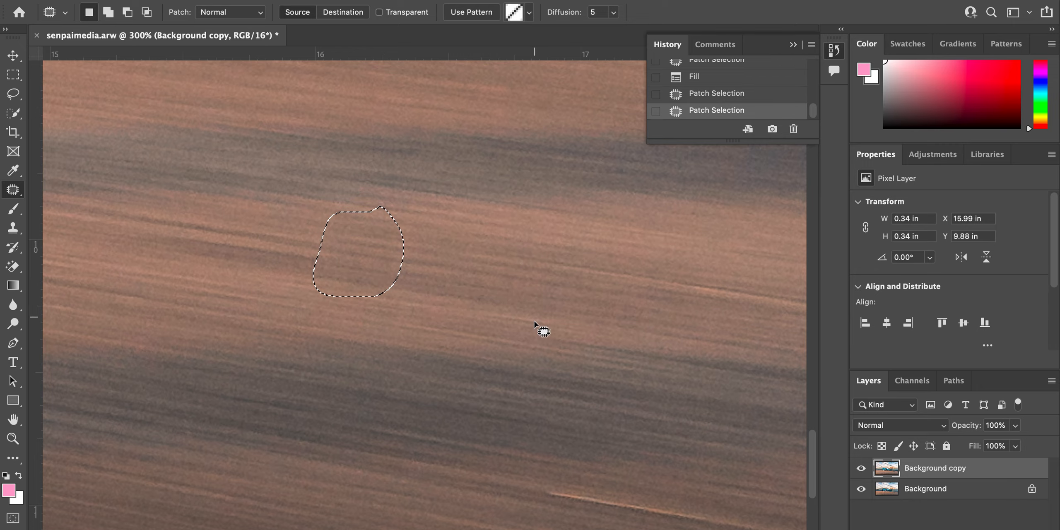
pyautogui.hotkey('ctrl', 'd')
# Outline the faint dark spot near the photo's lower right edge, fill it Content-Aware and clear the selection
pyautogui.moveTo(552, 393); pyautogui.dragTo(450, 277)
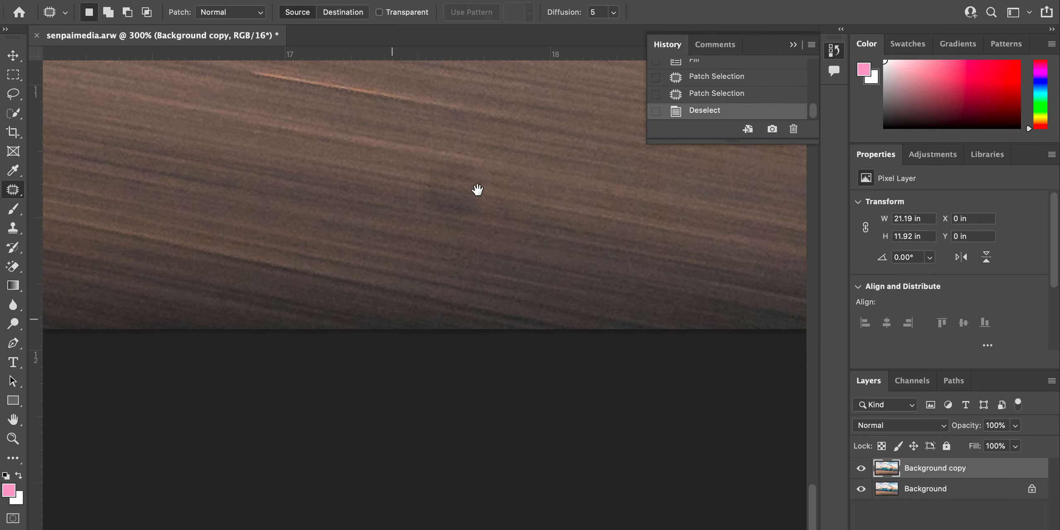
pyautogui.moveTo(410, 227)
pyautogui.mouseDown()
pyautogui.moveTo(477, 239)
pyautogui.moveTo(499, 199)
pyautogui.moveTo(466, 143)
pyautogui.moveTo(449, 156)
pyautogui.mouseUp()
pyautogui.click(145, 0)
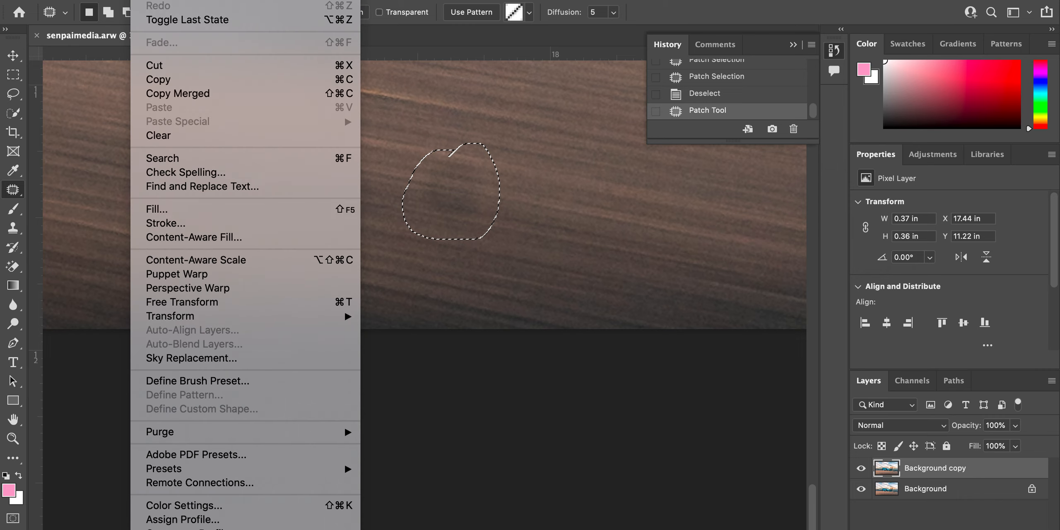
pyautogui.click(166, 208)
pyautogui.press('Return')
pyautogui.press('cmd+d')
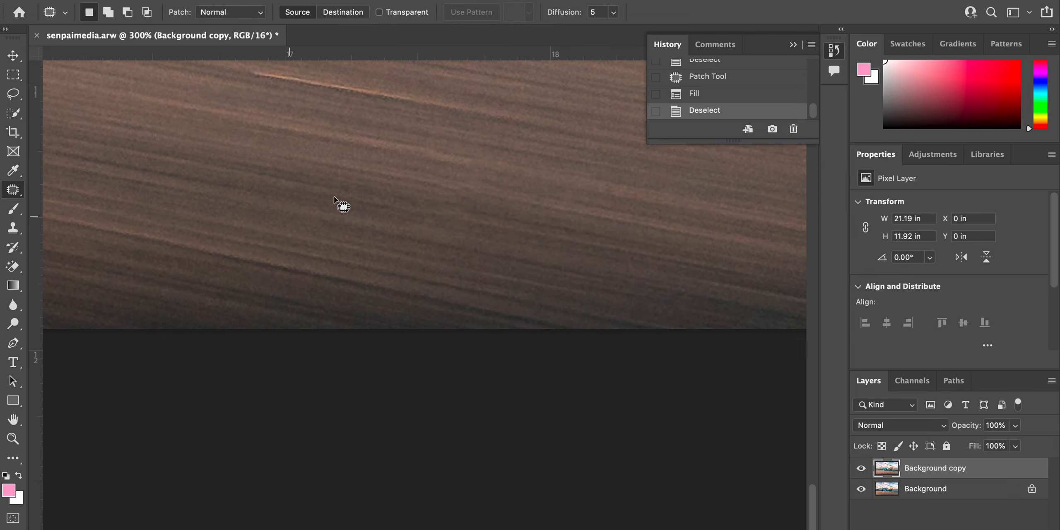
# Outline the dark spot about 0.3 in wide near the road's right edge, fill it Content-Aware and clear the selection
pyautogui.scroll(5, 400, 310)
pyautogui.hscroll(5, 399, 309)
pyautogui.scroll(-4, 493, 239)
pyautogui.hscroll(10, 493, 239)
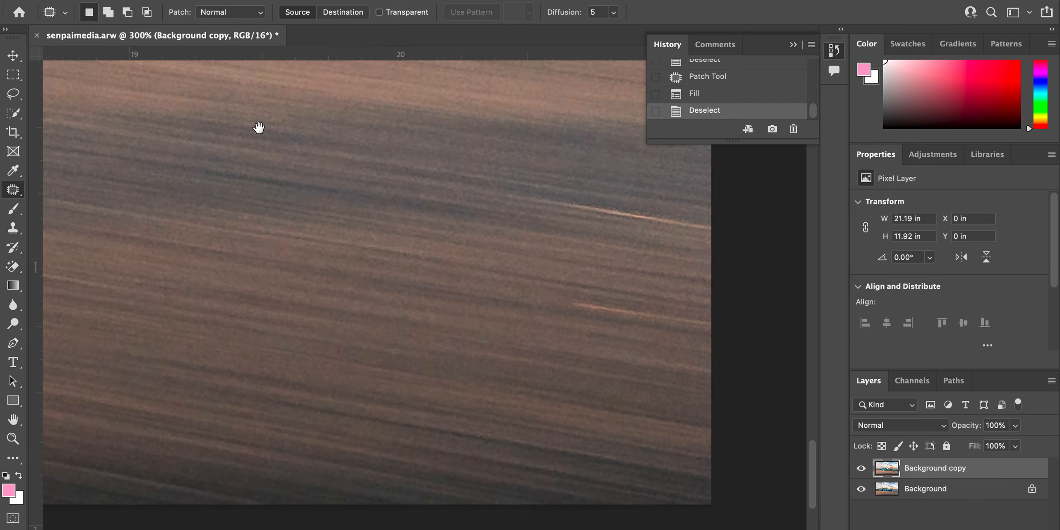
pyautogui.press('cmd+minus')
pyautogui.scroll(5, 525, 371)
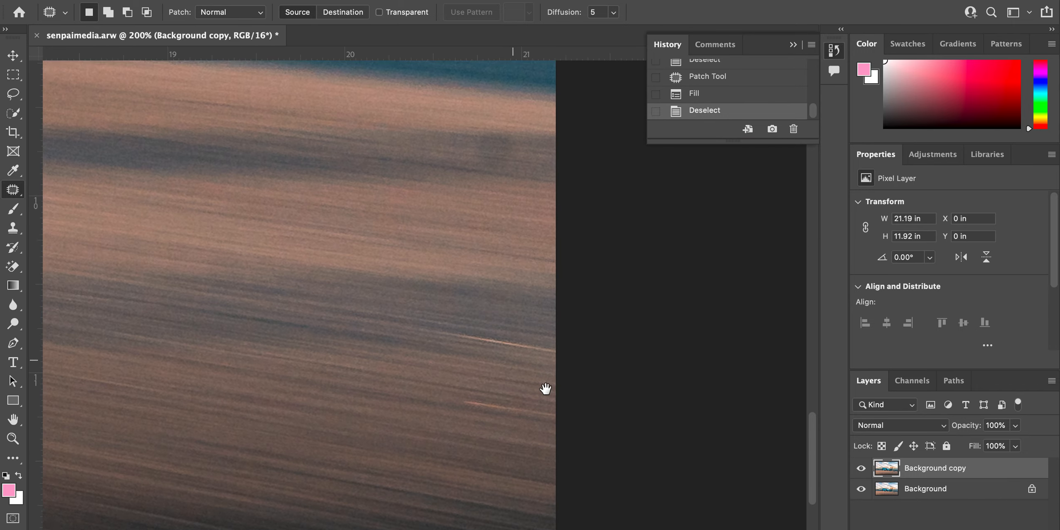
pyautogui.scroll(1, 572, 310)
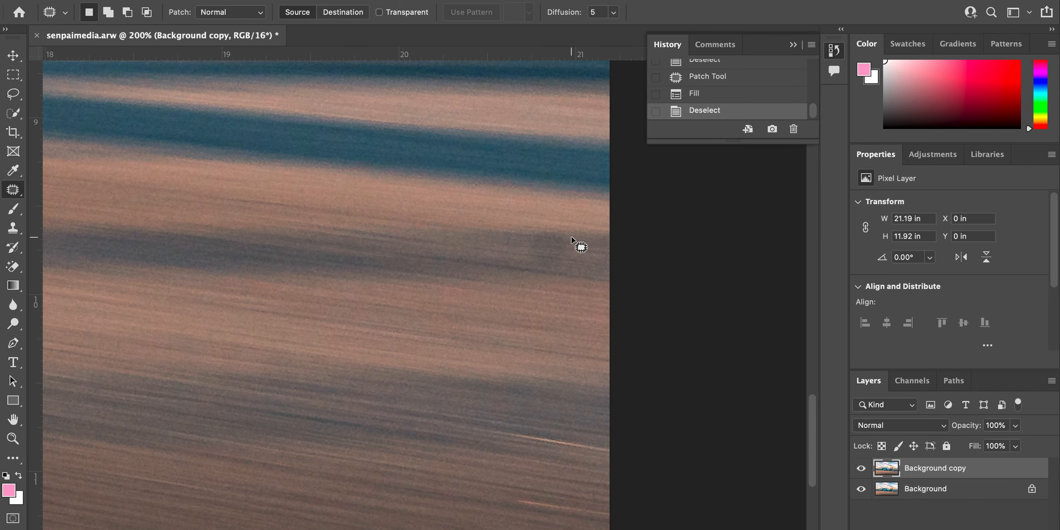
pyautogui.moveTo(523, 235); pyautogui.dragTo(528, 268)
pyautogui.moveTo(576, 239); pyautogui.dragTo(575, 240)
pyautogui.click(146, 1)
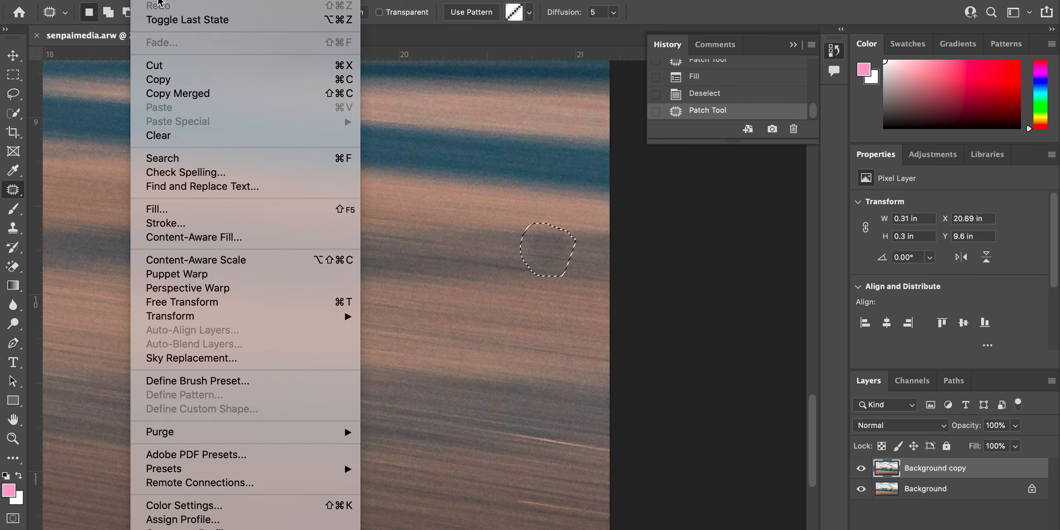
pyautogui.click(155, 209)
pyautogui.press('Return')
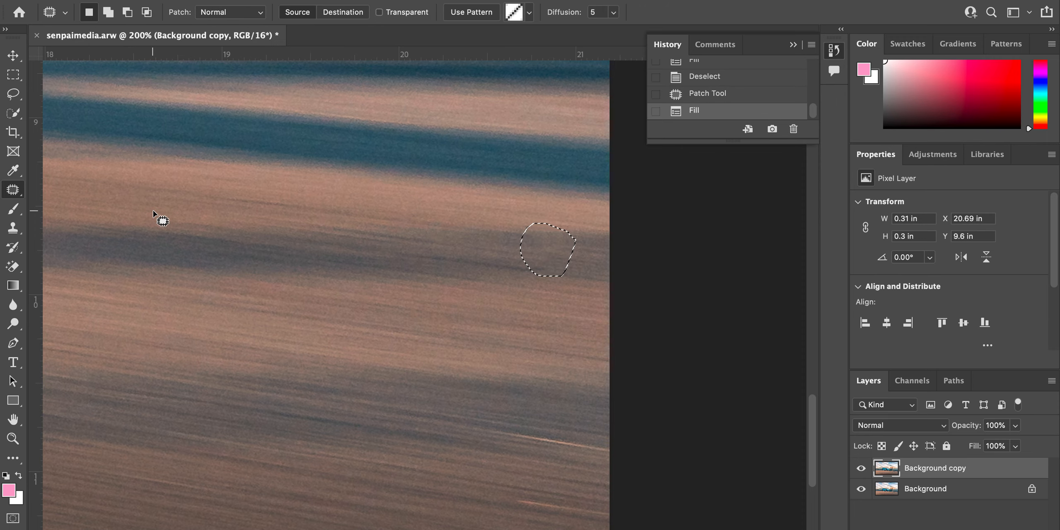
pyautogui.hotkey('ctrl', 'd')
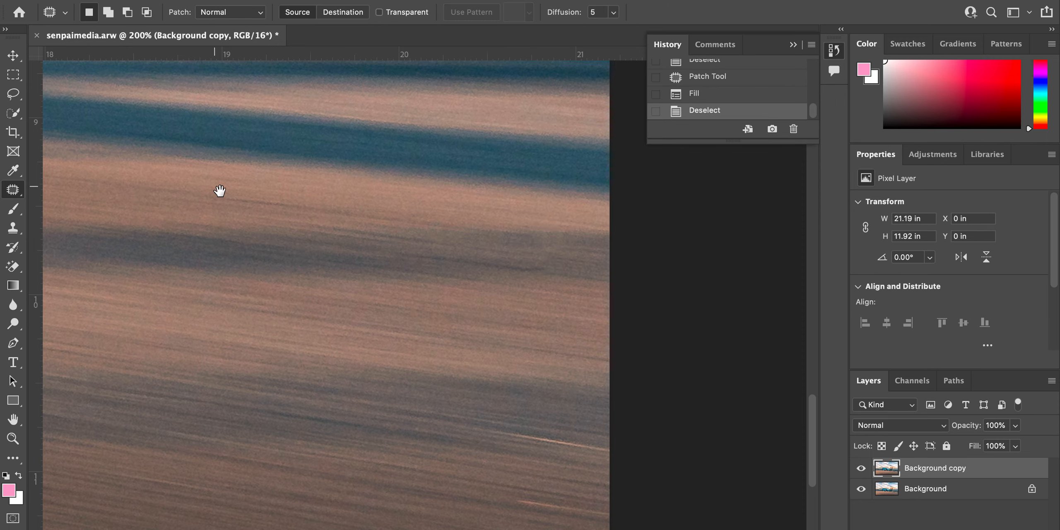
# Outline the blue spot beneath the right end of the upper cable, about 0.32 by 0.41 in, fill it and clear the selection
pyautogui.moveTo(217, 191); pyautogui.dragTo(416, 336)
pyautogui.scroll(10, 416, 336)
pyautogui.press('super+minus')
pyautogui.moveTo(402, 239); pyautogui.dragTo(387, 449)
pyautogui.moveTo(431, 245); pyautogui.dragTo(491, 448)
pyautogui.moveTo(489, 269)
pyautogui.mouseDown()
pyautogui.moveTo(510, 286)
pyautogui.moveTo(515, 261)
pyautogui.moveTo(494, 251)
pyautogui.mouseUp()
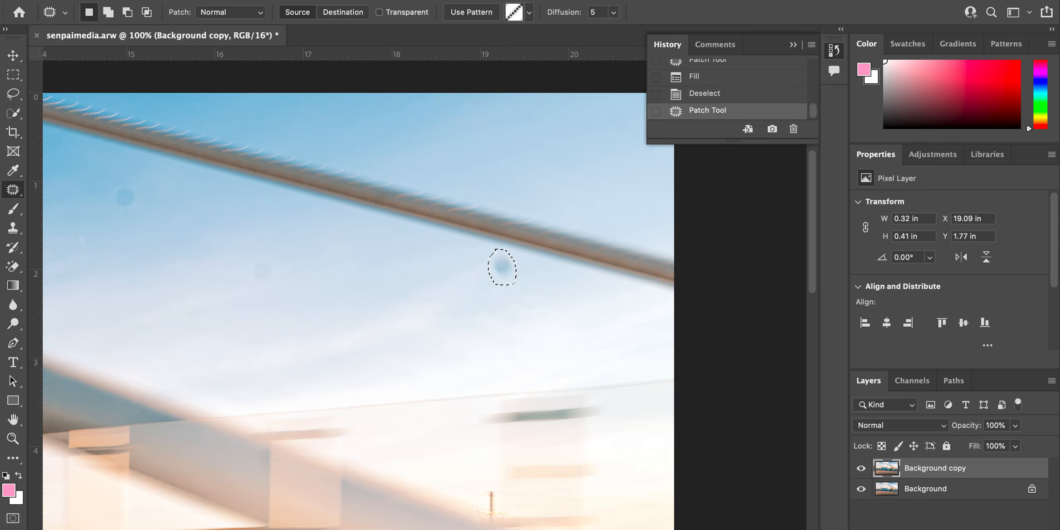
pyautogui.click(143, 0)
pyautogui.click(152, 205)
pyautogui.press('Return')
pyautogui.press('super+d')
pyautogui.moveTo(243, 253); pyautogui.dragTo(362, 274)
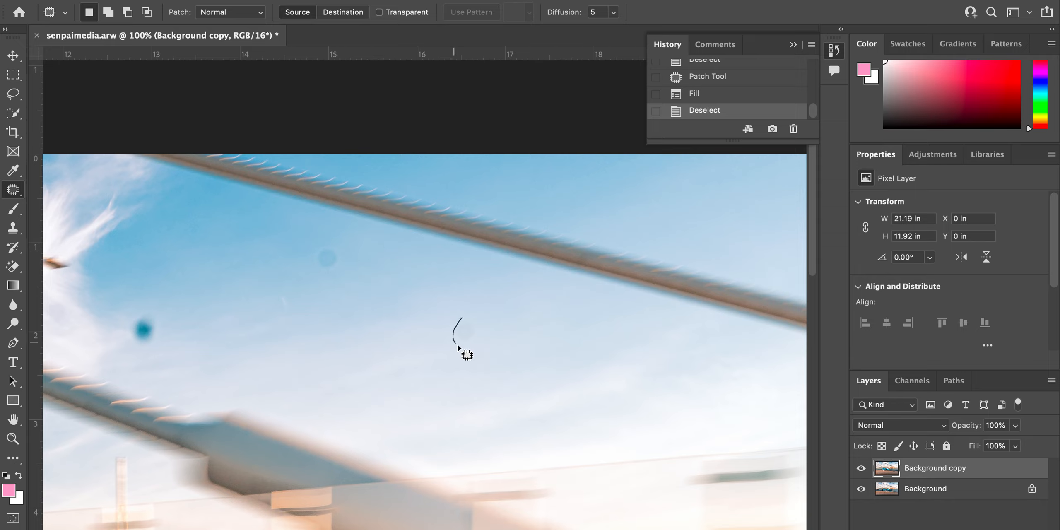
pyautogui.moveTo(458, 345)
pyautogui.mouseDown()
pyautogui.moveTo(466, 333)
pyautogui.moveTo(468, 354)
pyautogui.moveTo(473, 343)
pyautogui.mouseUp()
pyautogui.press('super+d')
pyautogui.press('super+d')
# Outline the faint round spot in the pale sky at 200% zoom, about 0.32 by 0.33 in, fill it and clear the selection
pyautogui.press('super+equal')
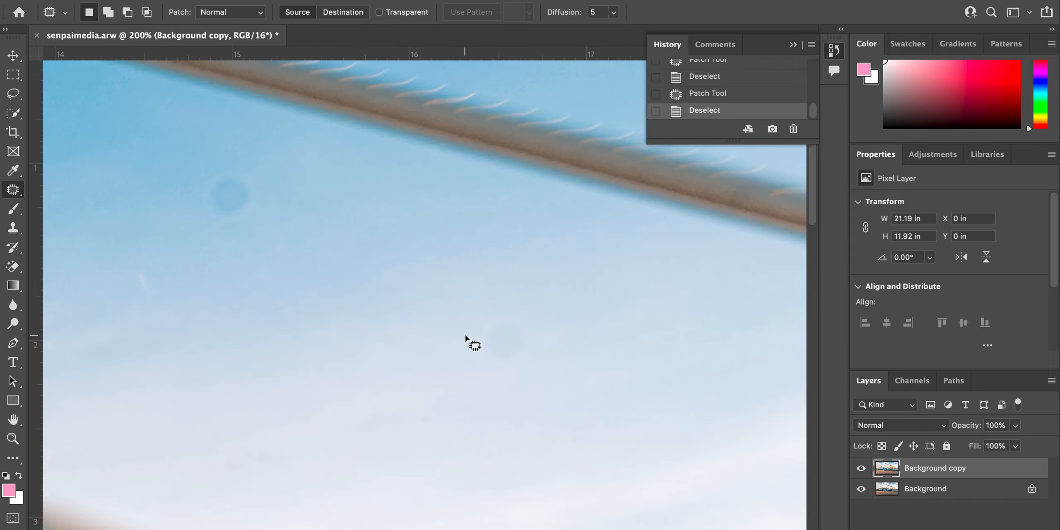
pyautogui.moveTo(535, 357); pyautogui.dragTo(520, 330)
pyautogui.moveTo(491, 290)
pyautogui.mouseDown()
pyautogui.moveTo(462, 305)
pyautogui.moveTo(471, 339)
pyautogui.moveTo(512, 334)
pyautogui.moveTo(495, 284)
pyautogui.mouseUp()
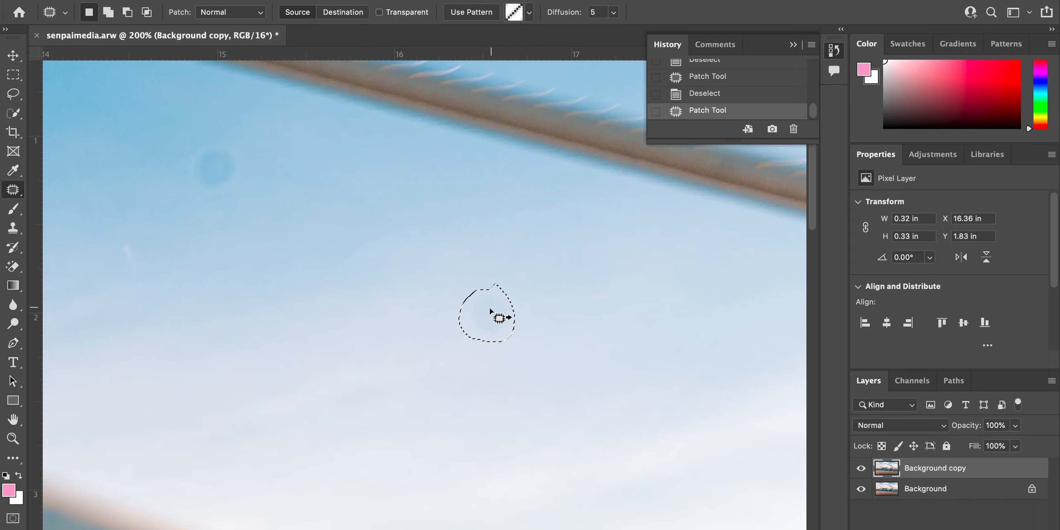
pyautogui.click(145, 1)
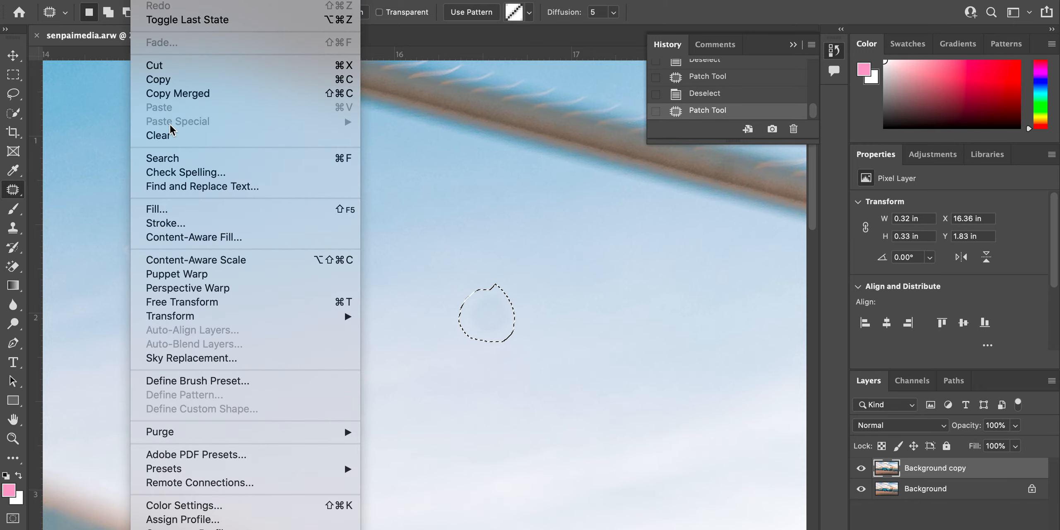
pyautogui.click(168, 209)
pyautogui.press('Return')
pyautogui.press('cmd+d')
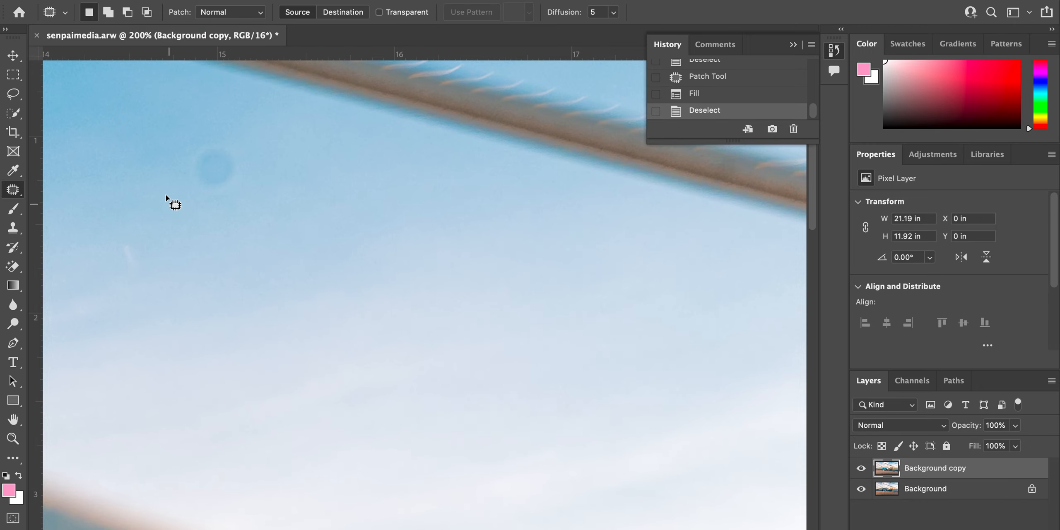
# Outline the round blue spot just below the upper cable, patch it with the clean sky to its left and clear the selection
pyautogui.scroll(3, 245, 238)
pyautogui.hscroll(-4, 244, 238)
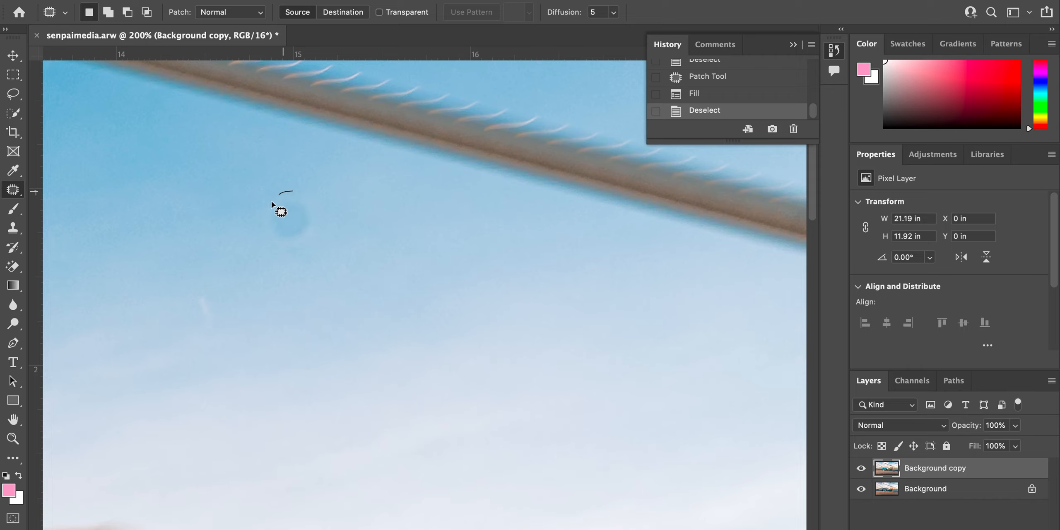
pyautogui.moveTo(262, 241); pyautogui.dragTo(295, 248)
pyautogui.moveTo(292, 190); pyautogui.dragTo(296, 187)
pyautogui.moveTo(296, 220); pyautogui.dragTo(208, 212)
pyautogui.press('cmd+d')
# Outline the dark teal spot right of the lamp post, about 0.36 by 0.43 in, fill it Content-Aware with Color Adaptation and deselect
pyautogui.hscroll(-10, 293, 229)
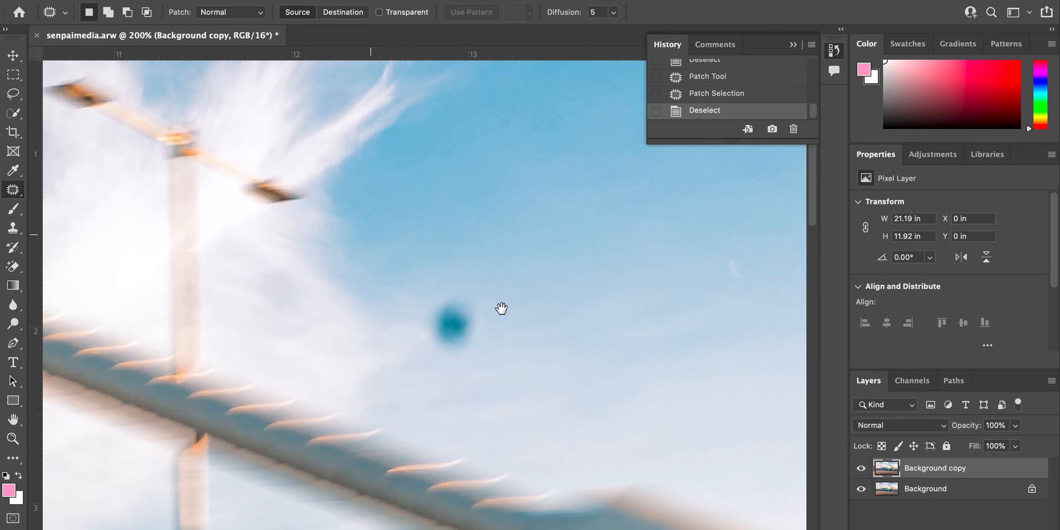
pyautogui.moveTo(454, 288)
pyautogui.mouseDown()
pyautogui.moveTo(424, 313)
pyautogui.moveTo(431, 357)
pyautogui.moveTo(449, 363)
pyautogui.moveTo(485, 333)
pyautogui.mouseUp()
pyautogui.moveTo(468, 287); pyautogui.dragTo(463, 290)
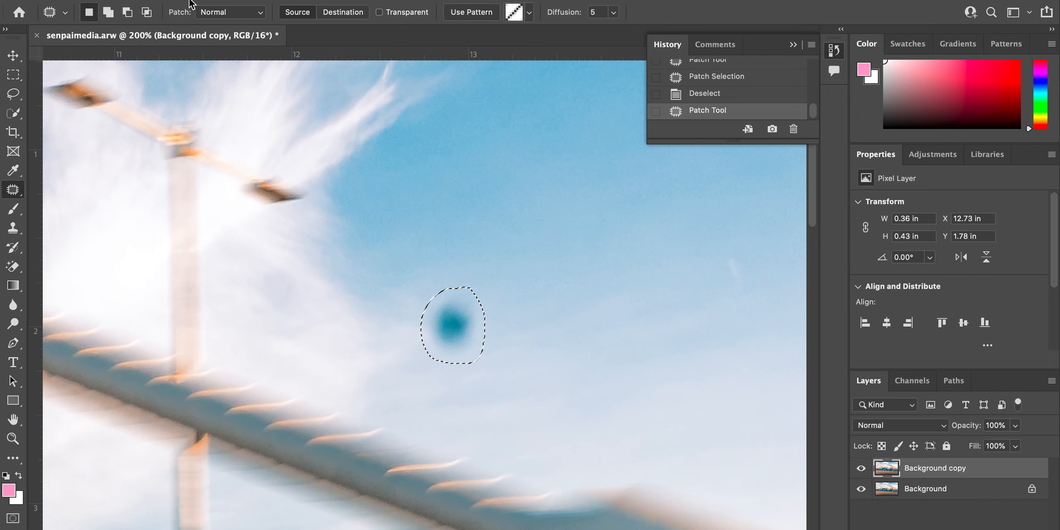
pyautogui.click(145, 0)
pyautogui.click(168, 210)
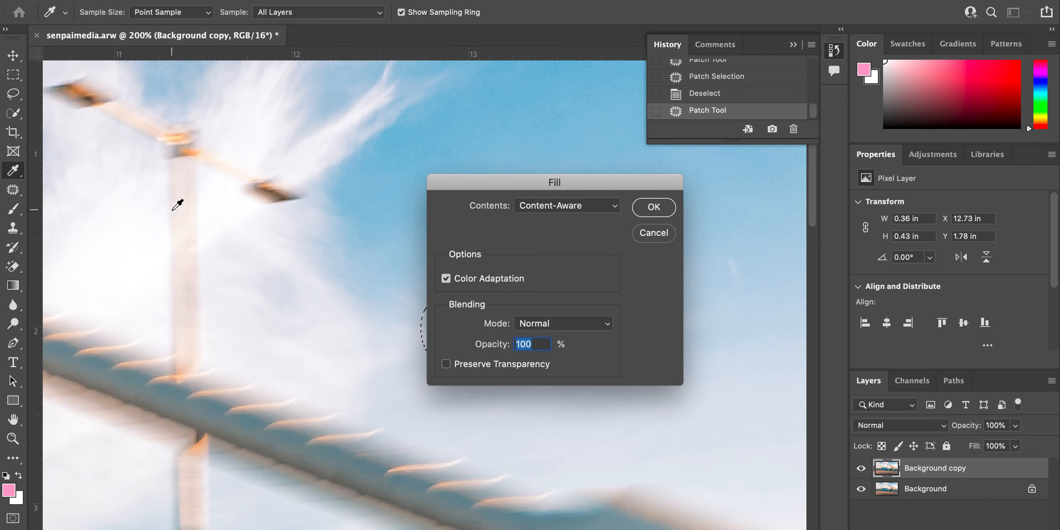
pyautogui.press('Return')
pyautogui.press('super+d')
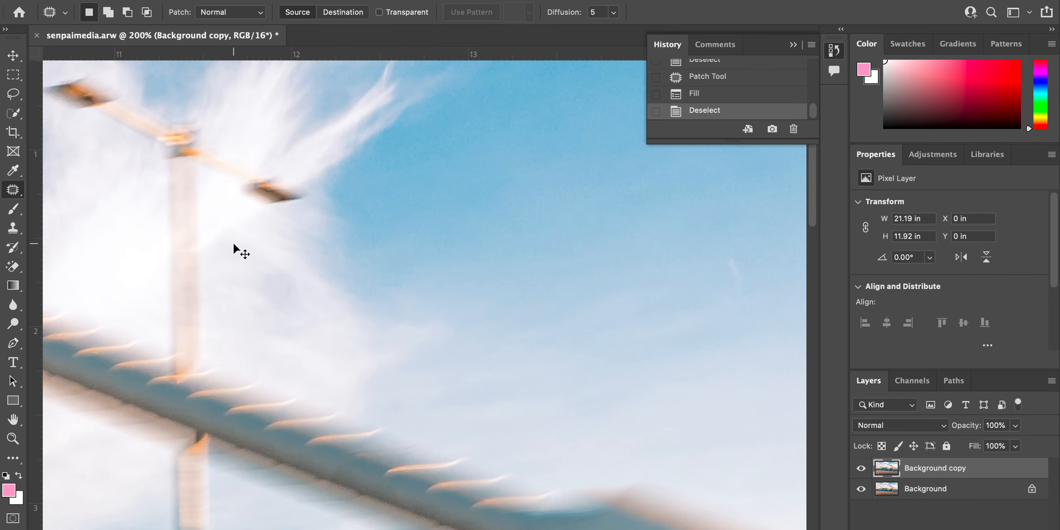
# Outline a road area about 0.35 by 0.3 in below the dark streak near the photo's lower left, fill it and clear the selection
pyautogui.press('super+minus')
pyautogui.press('super+minus')
pyautogui.press('super+minus')
pyautogui.press('super+minus')
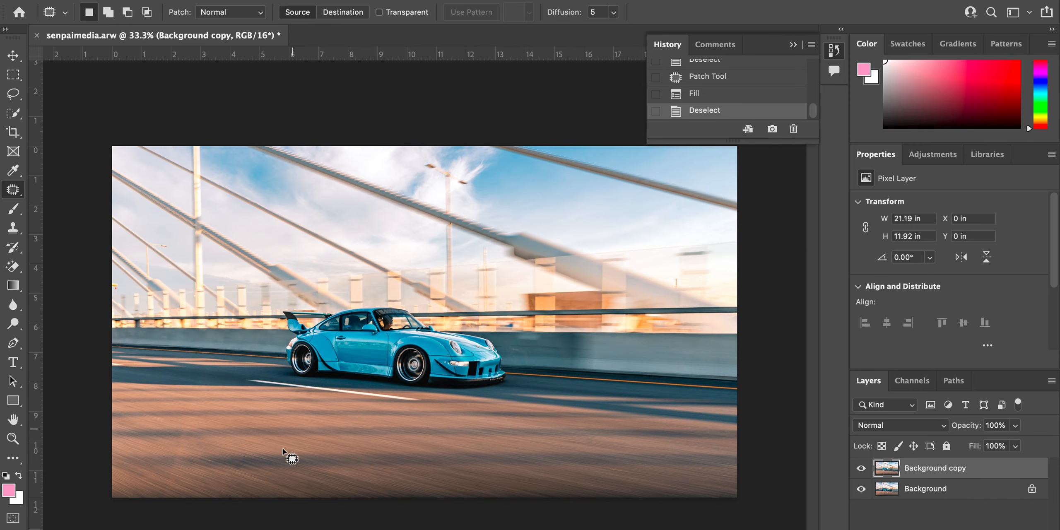
pyautogui.press('super+equal')
pyautogui.press('super+equal')
pyautogui.press('super+equal')
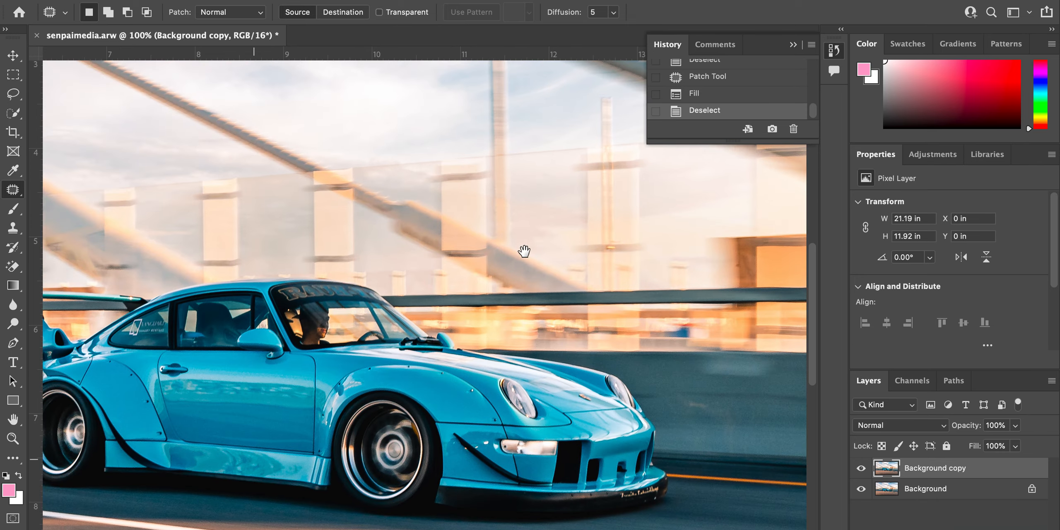
pyautogui.moveTo(254, 459); pyautogui.dragTo(397, 340)
pyautogui.moveTo(592, 174); pyautogui.dragTo(461, 272)
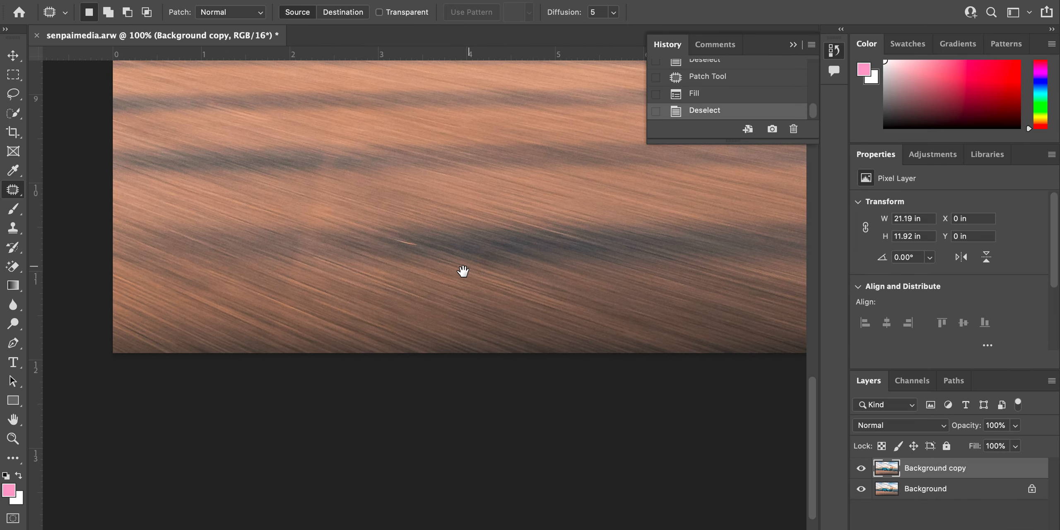
pyautogui.moveTo(486, 281)
pyautogui.mouseDown()
pyautogui.moveTo(502, 270)
pyautogui.moveTo(476, 254)
pyautogui.mouseUp()
pyautogui.click(141, 1)
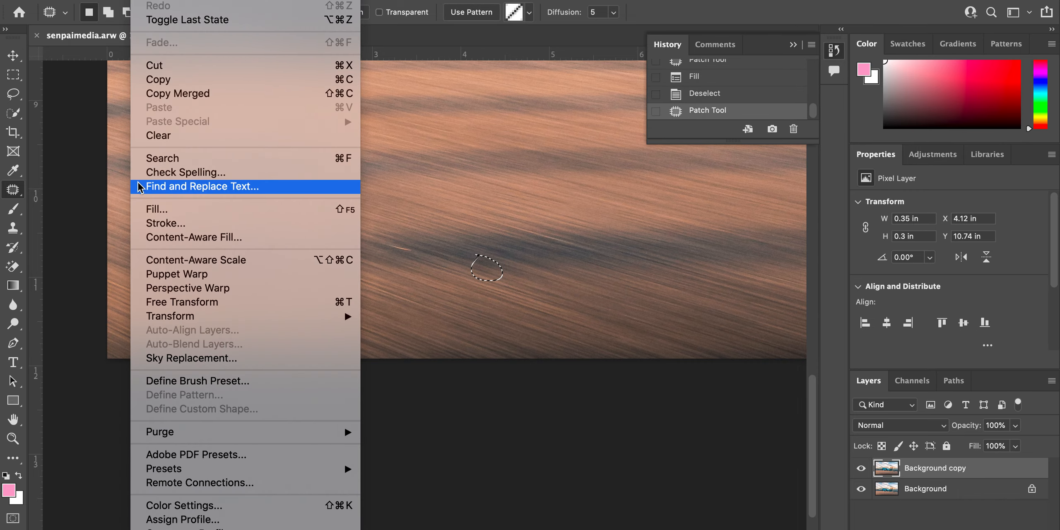
pyautogui.click(143, 209)
pyautogui.press('Return')
pyautogui.press('super+d')
# Collapse the history and compare the whole photo before and after retouching by hiding and showing the Background copy layer
pyautogui.press('super+minus')
pyautogui.press('super+minus')
pyautogui.press('super+minus')
pyautogui.press('super+minus')
pyautogui.press('super+plus')
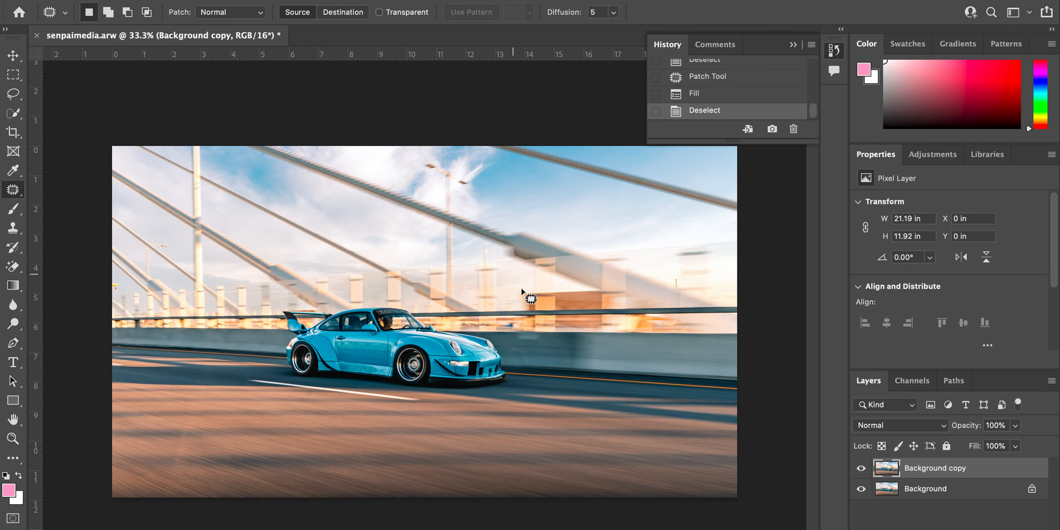
pyautogui.click(793, 45)
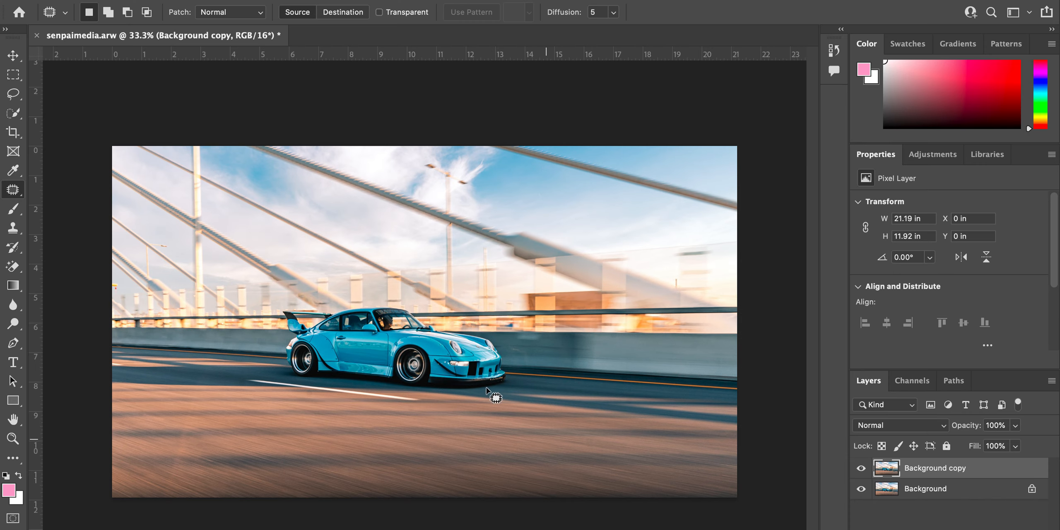
pyautogui.click(859, 468)
pyautogui.click(859, 467)
pyautogui.click(859, 468)
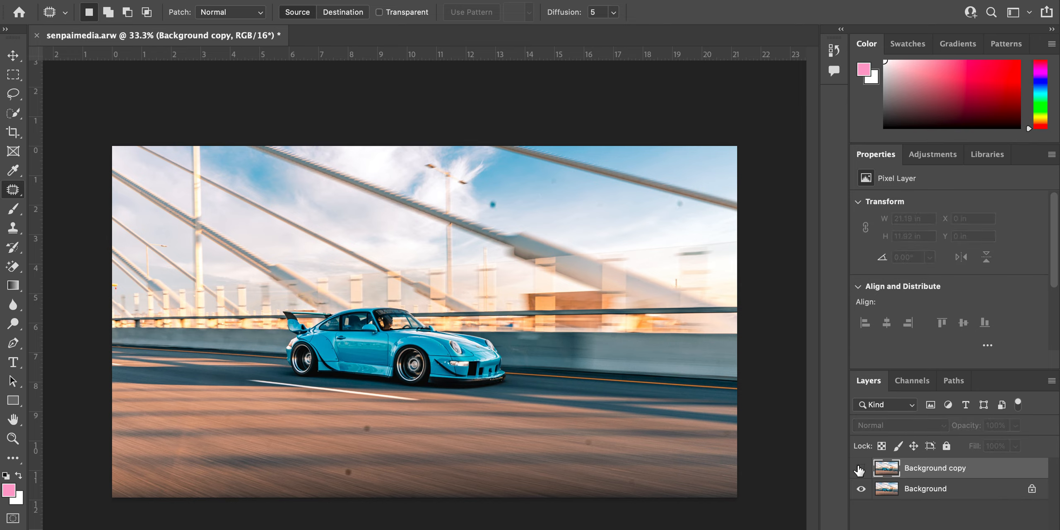
pyautogui.click(859, 469)
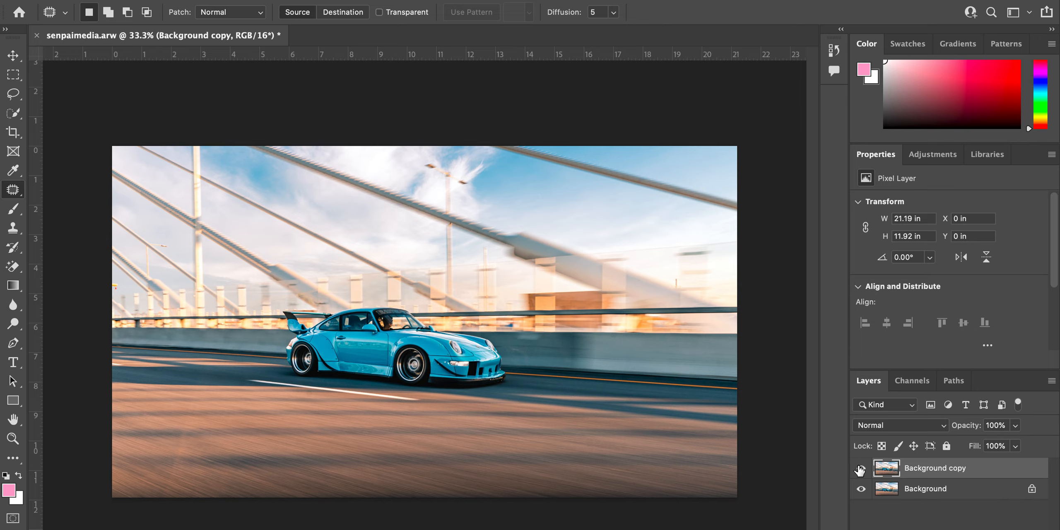